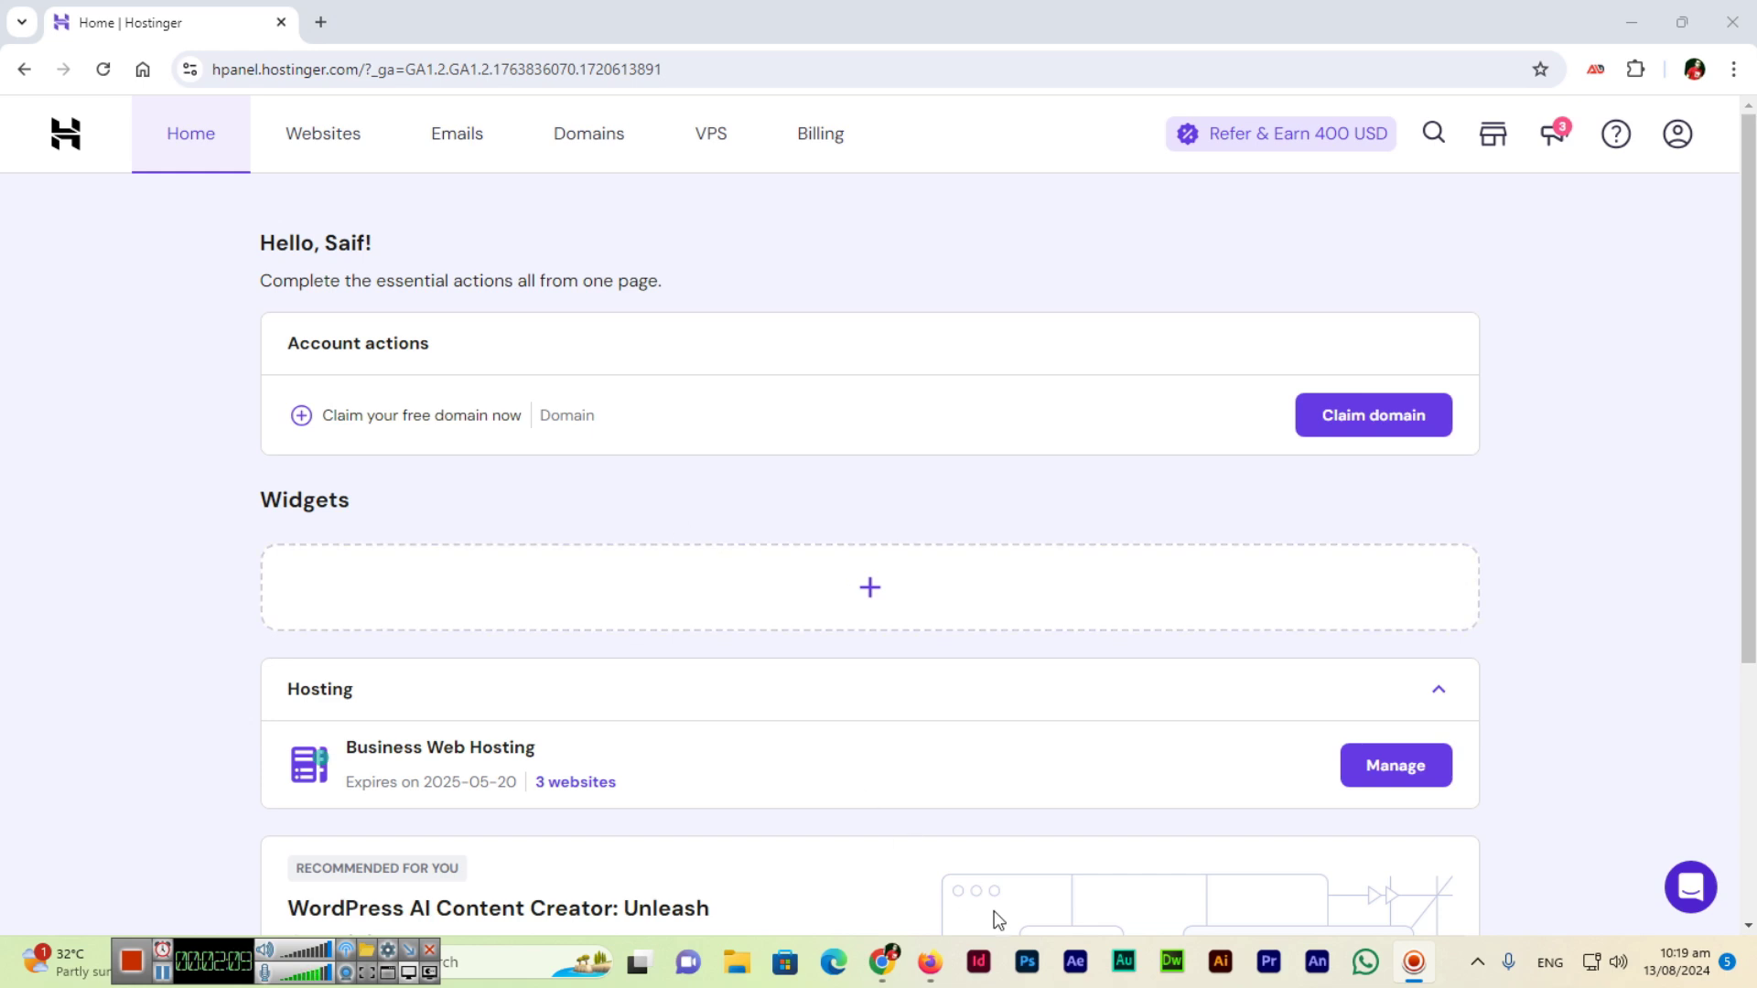
# - Switch to the Hostinger website in Firefox, dismiss the AI assistant chat and display the available hosting types
pyautogui.click(930, 961)
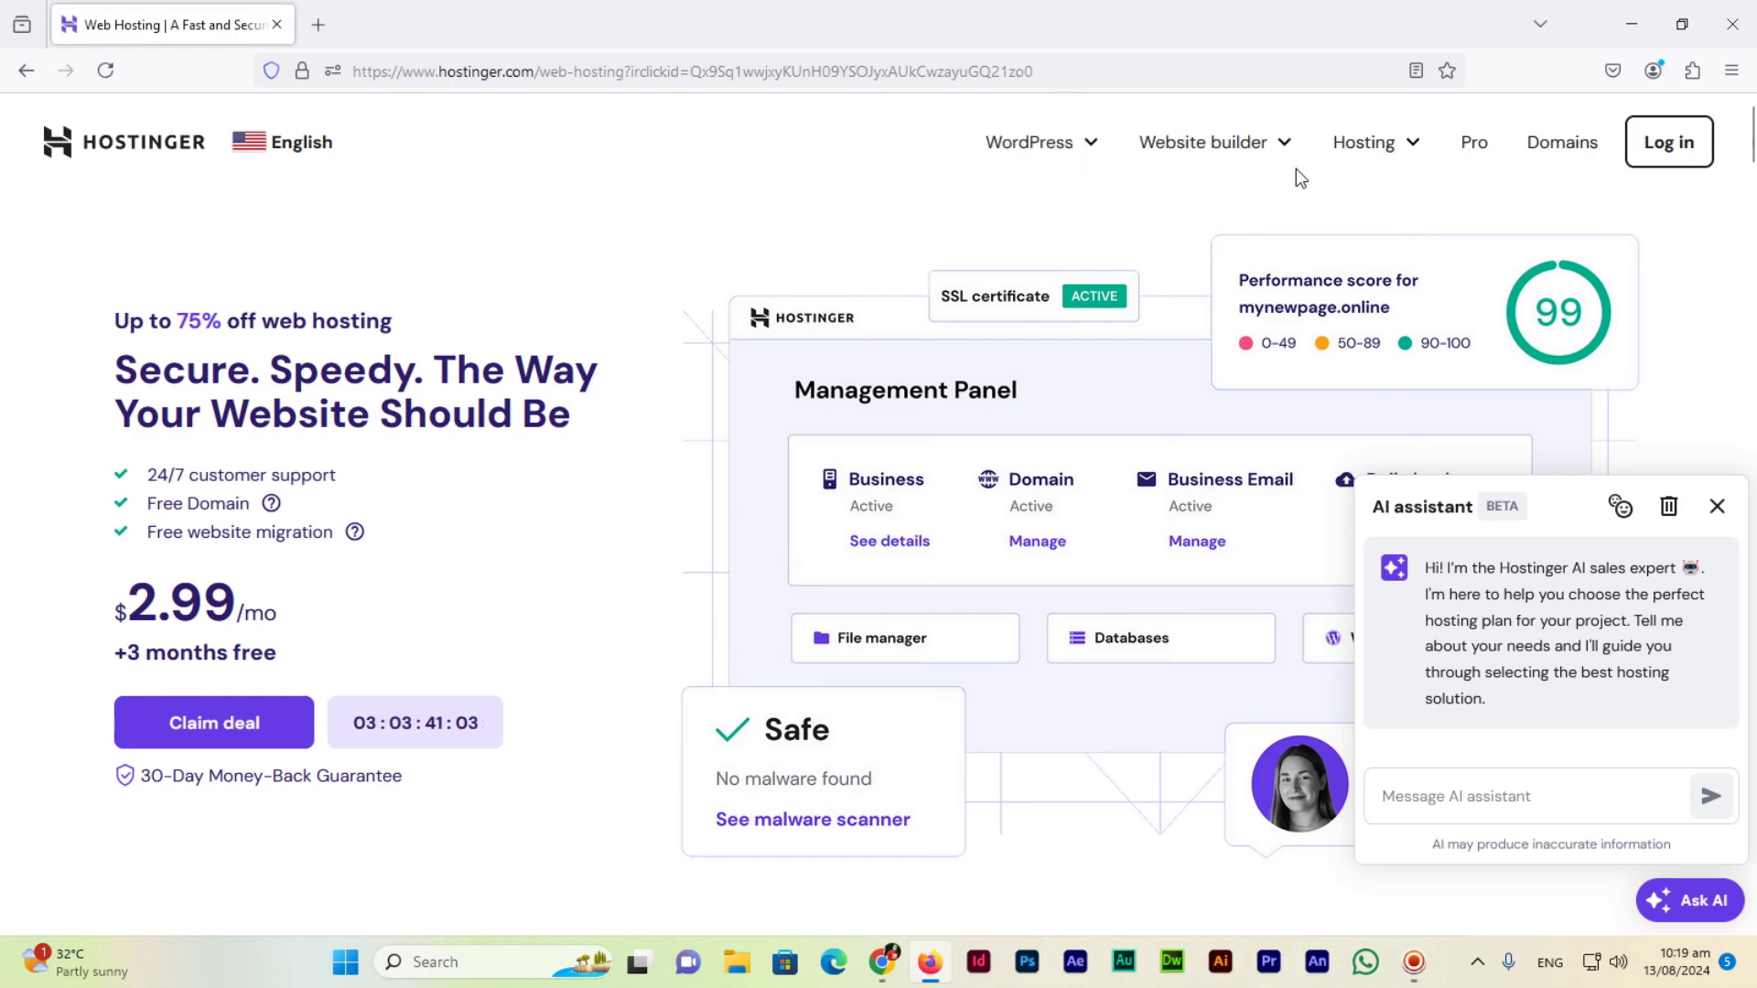
pyautogui.click(1414, 148)
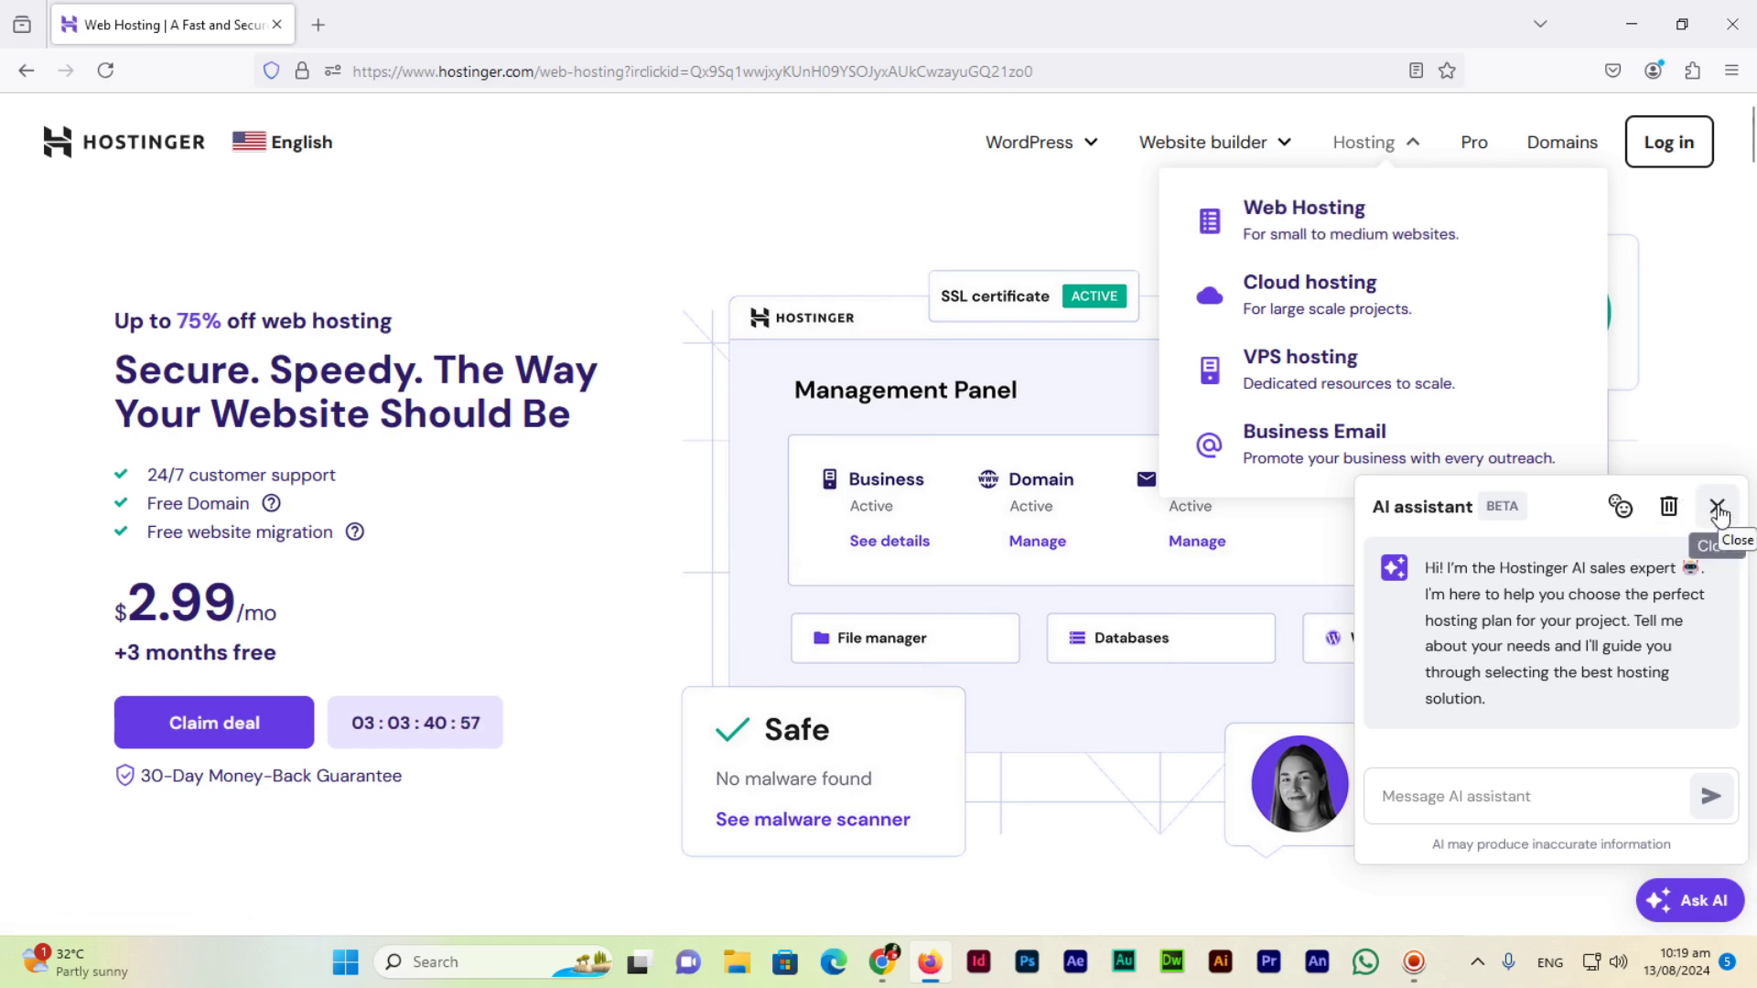
pyautogui.click(1718, 510)
pyautogui.click(1412, 160)
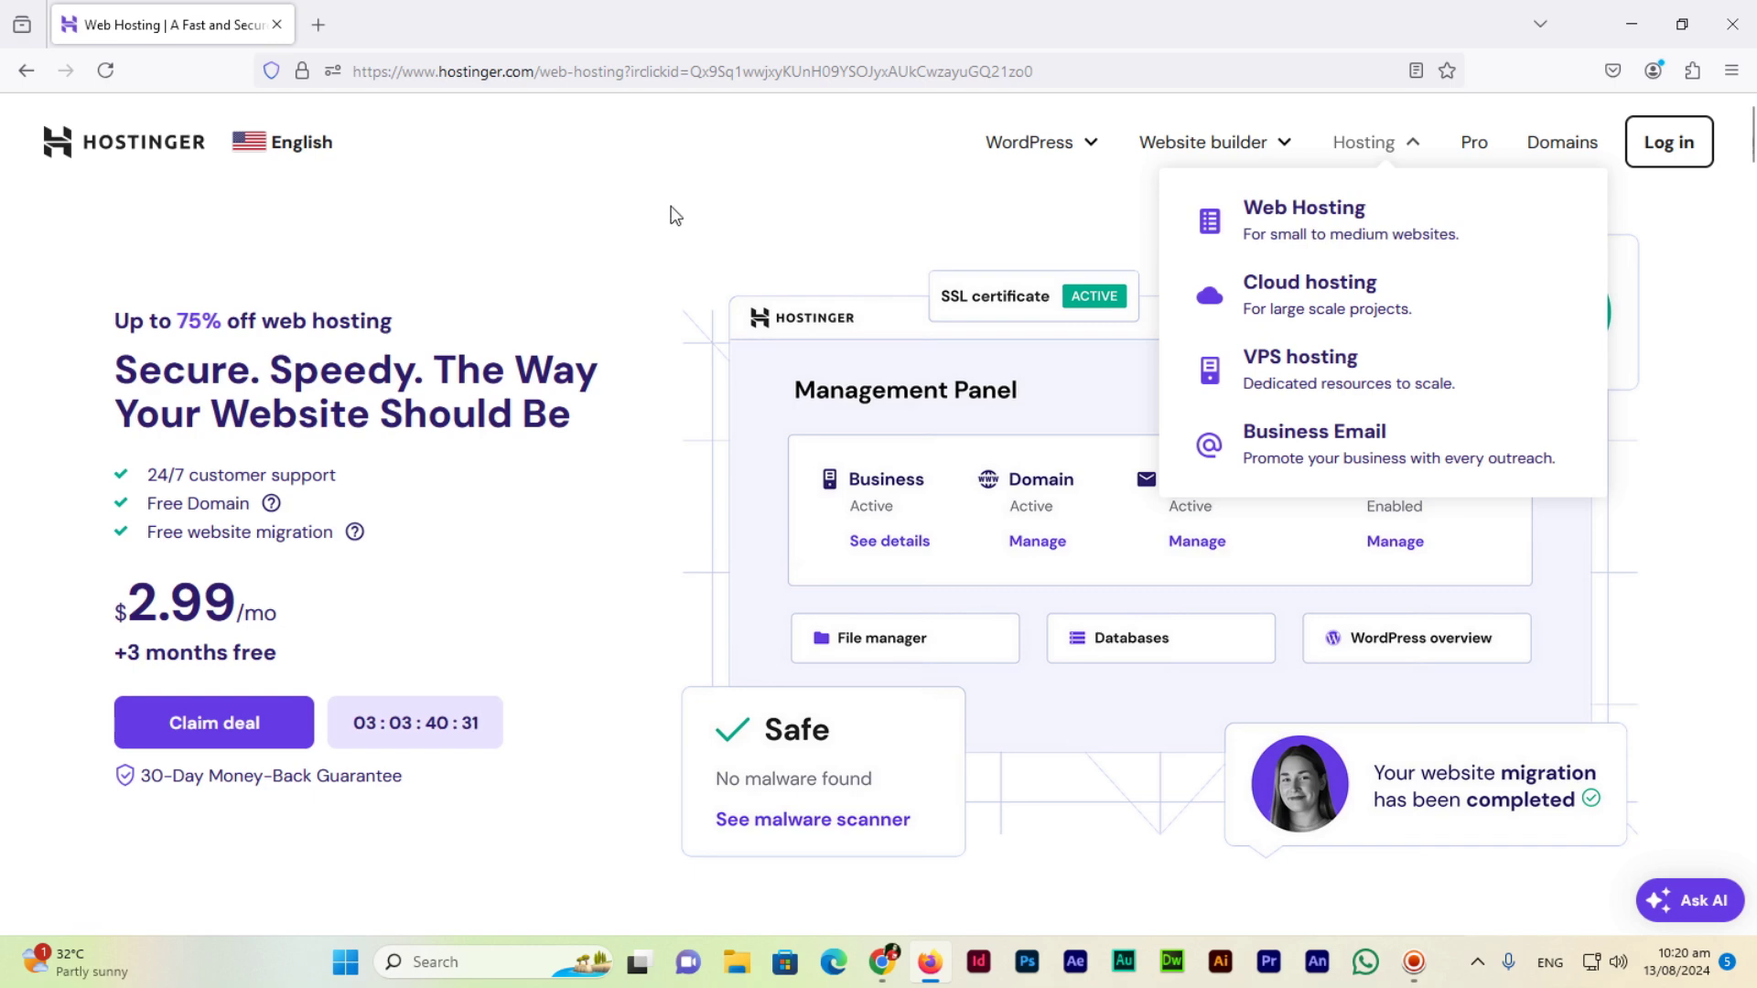
# - Open the Web Hosting page from the hosting types, go to its plan comparison and dismiss the AI assistant chat
pyautogui.click(265, 729)
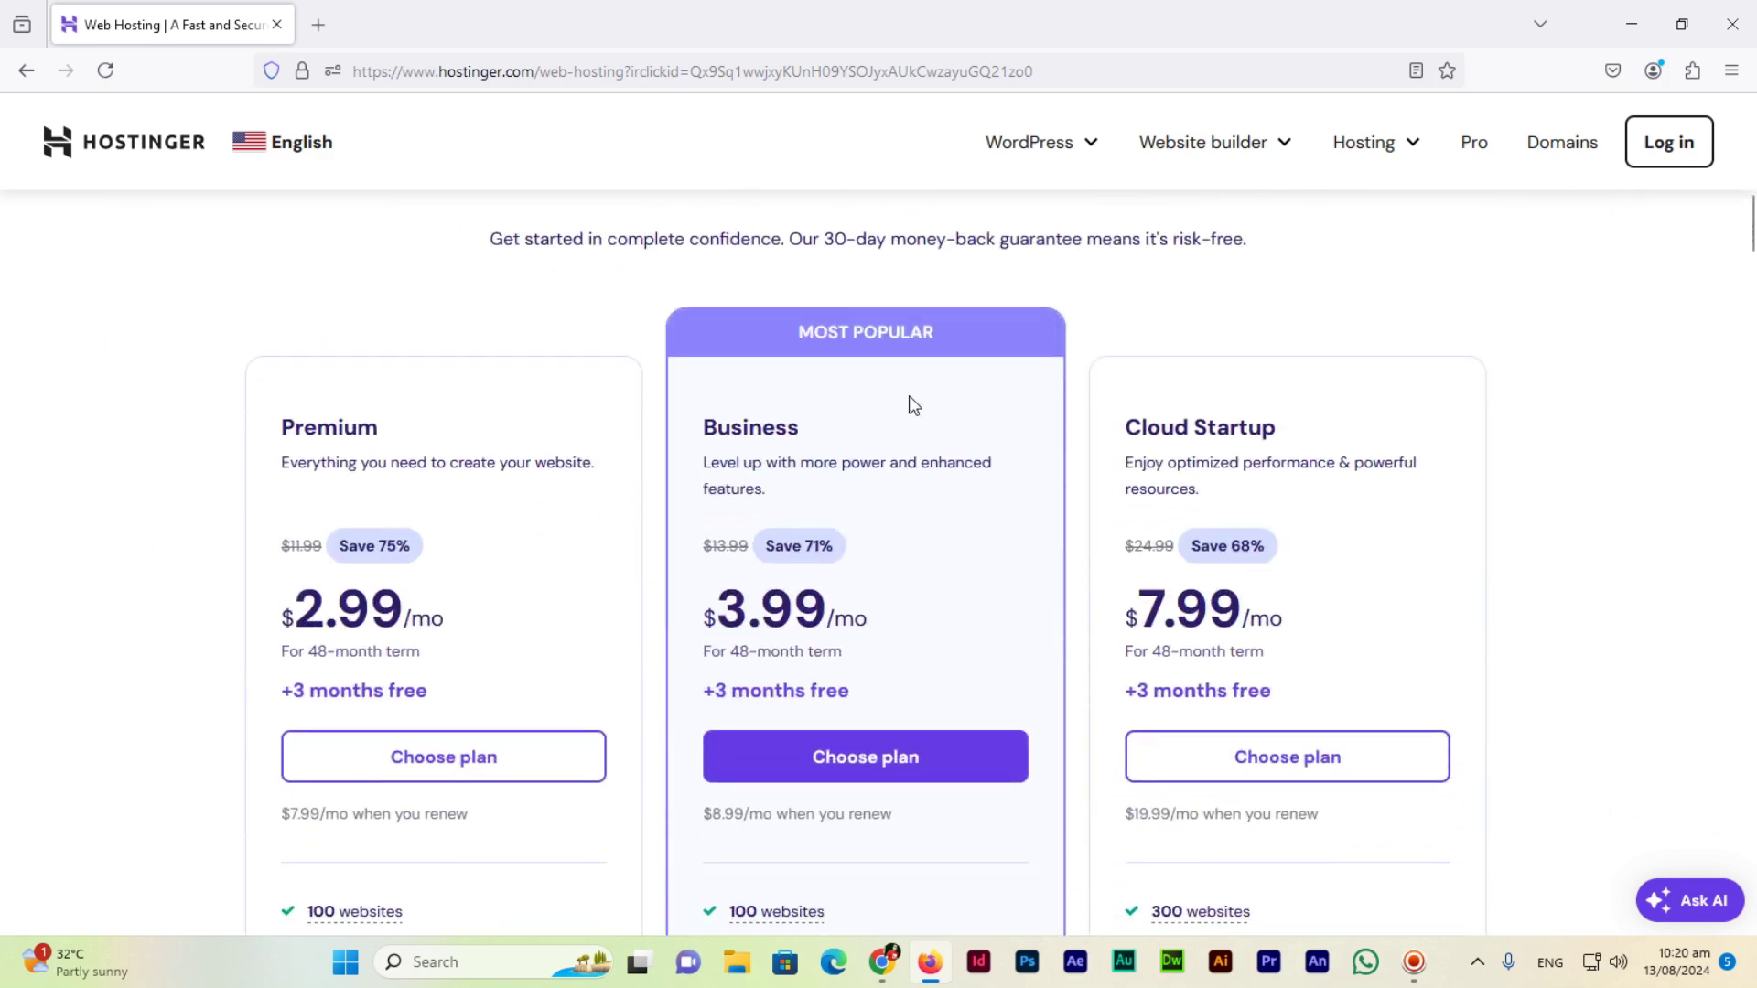
pyautogui.moveTo(1408, 149)
pyautogui.click(1318, 227)
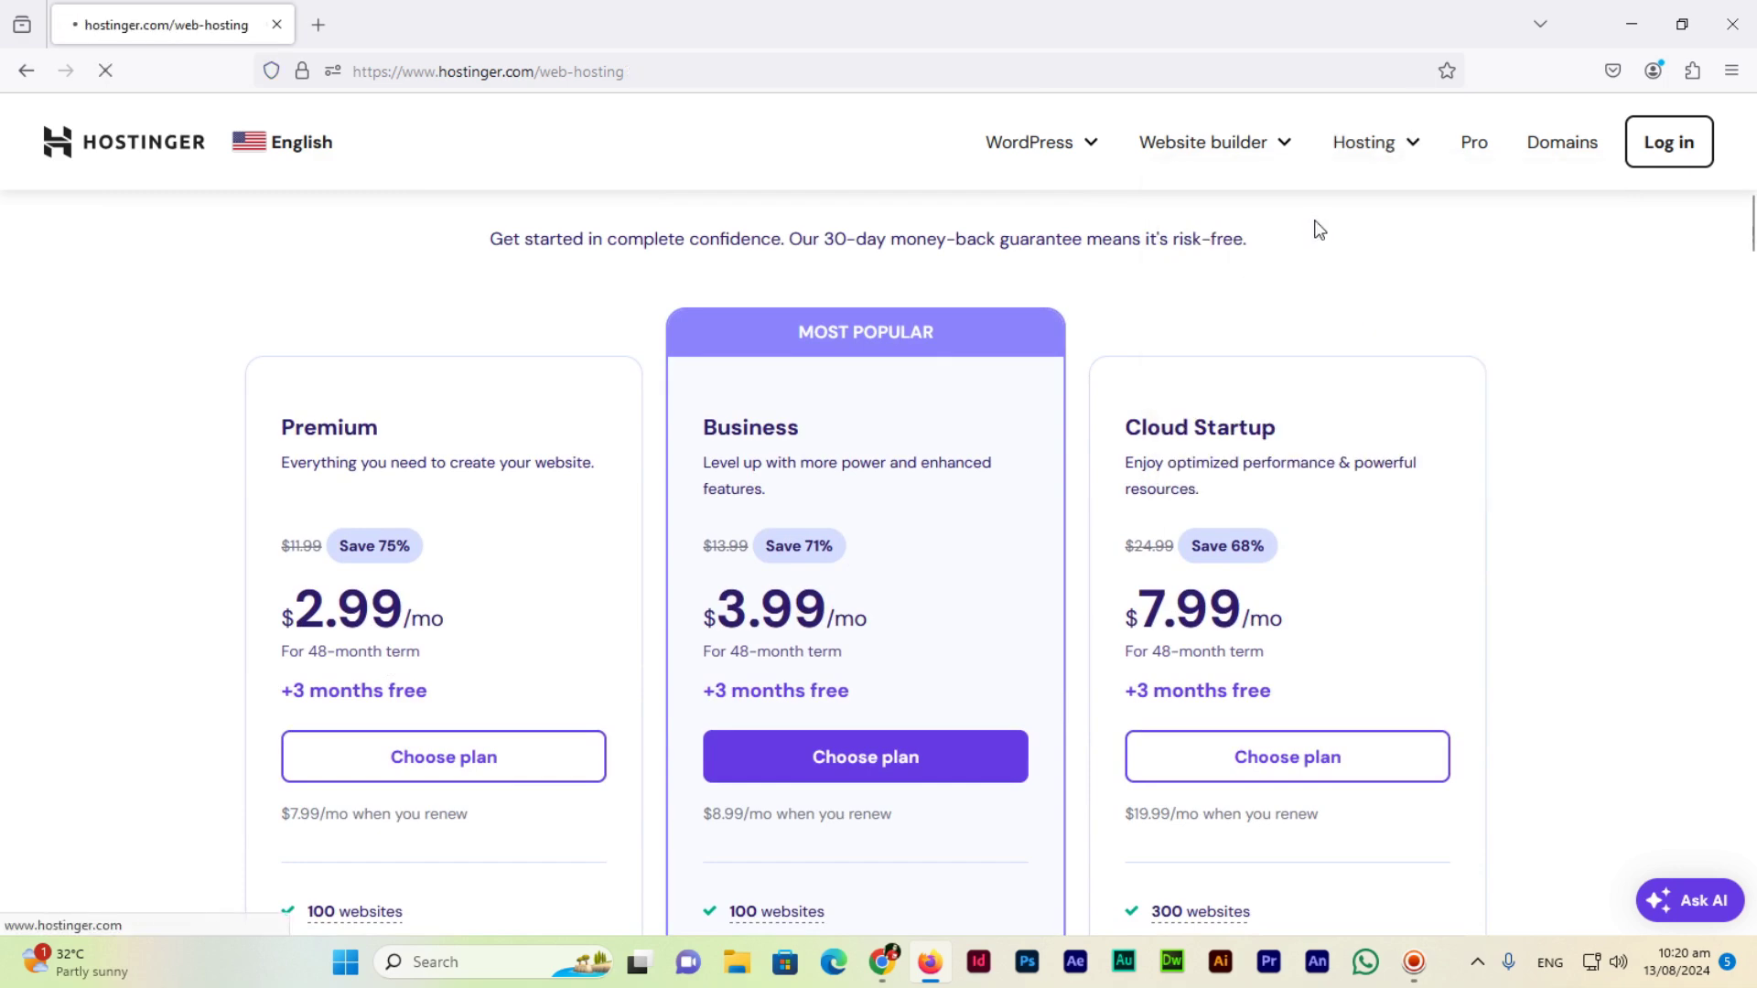
pyautogui.scroll(-5, 575, 424)
pyautogui.scroll(3, 243, 412)
pyautogui.scroll(-3, 252, 389)
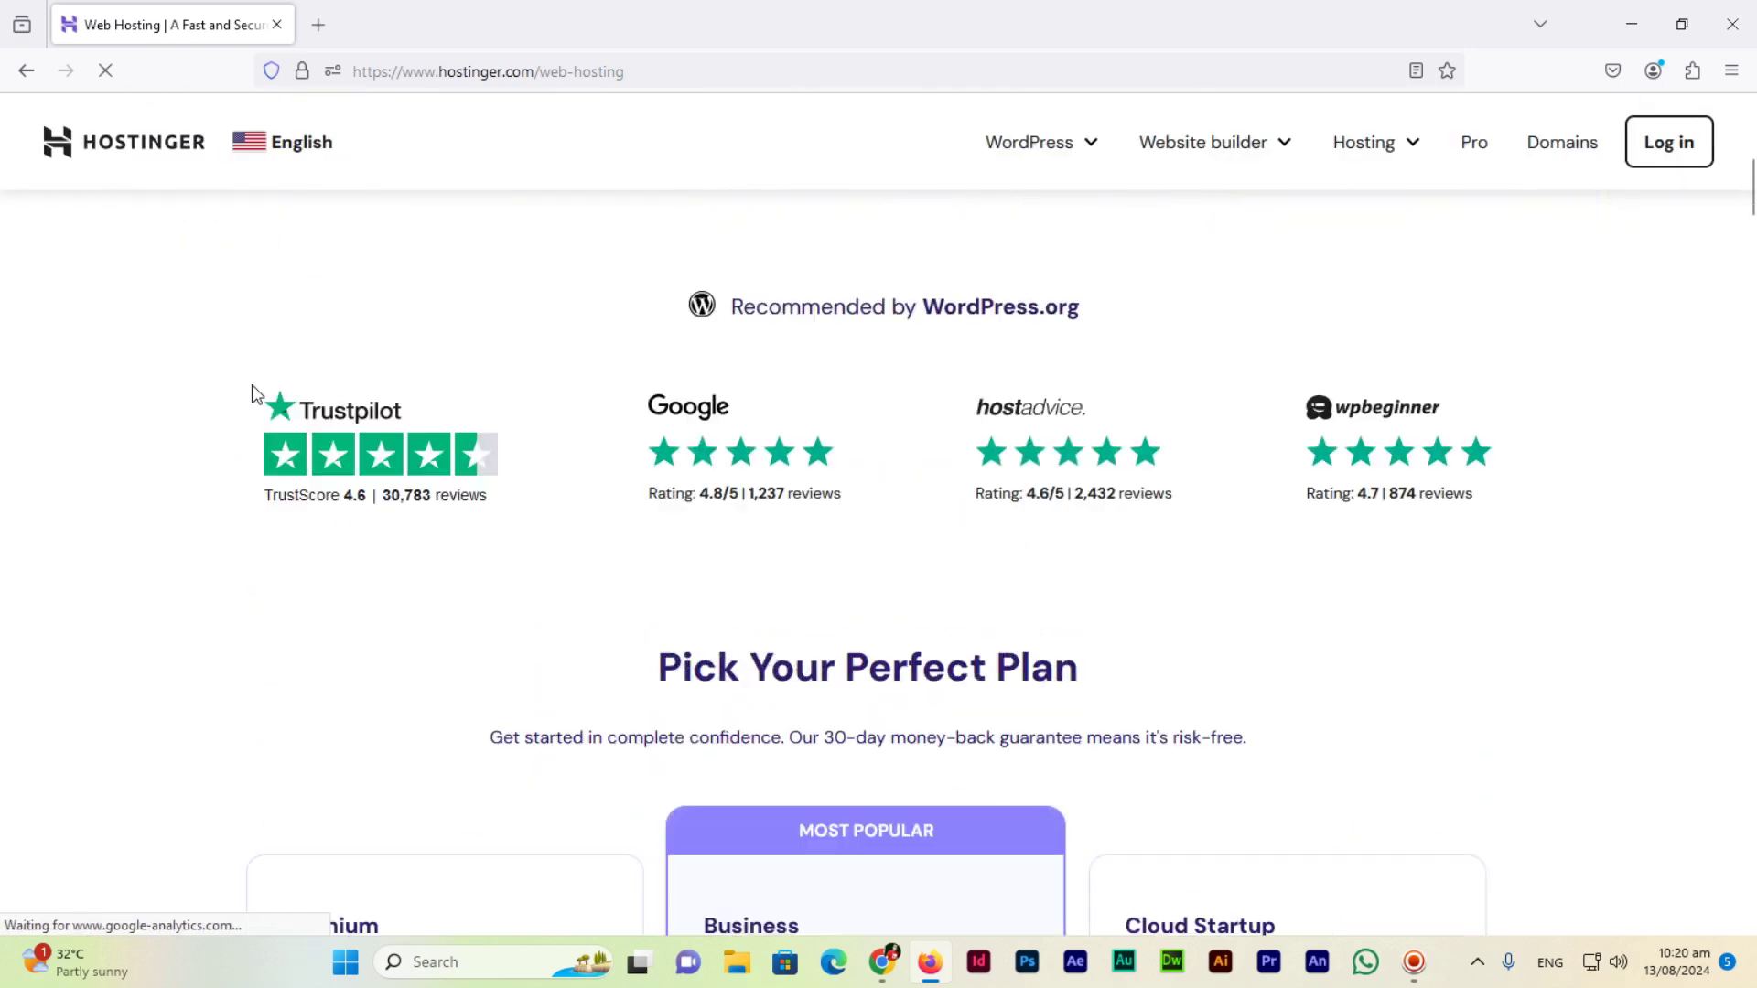
pyautogui.scroll(-7, 373, 384)
pyautogui.scroll(-1, 395, 462)
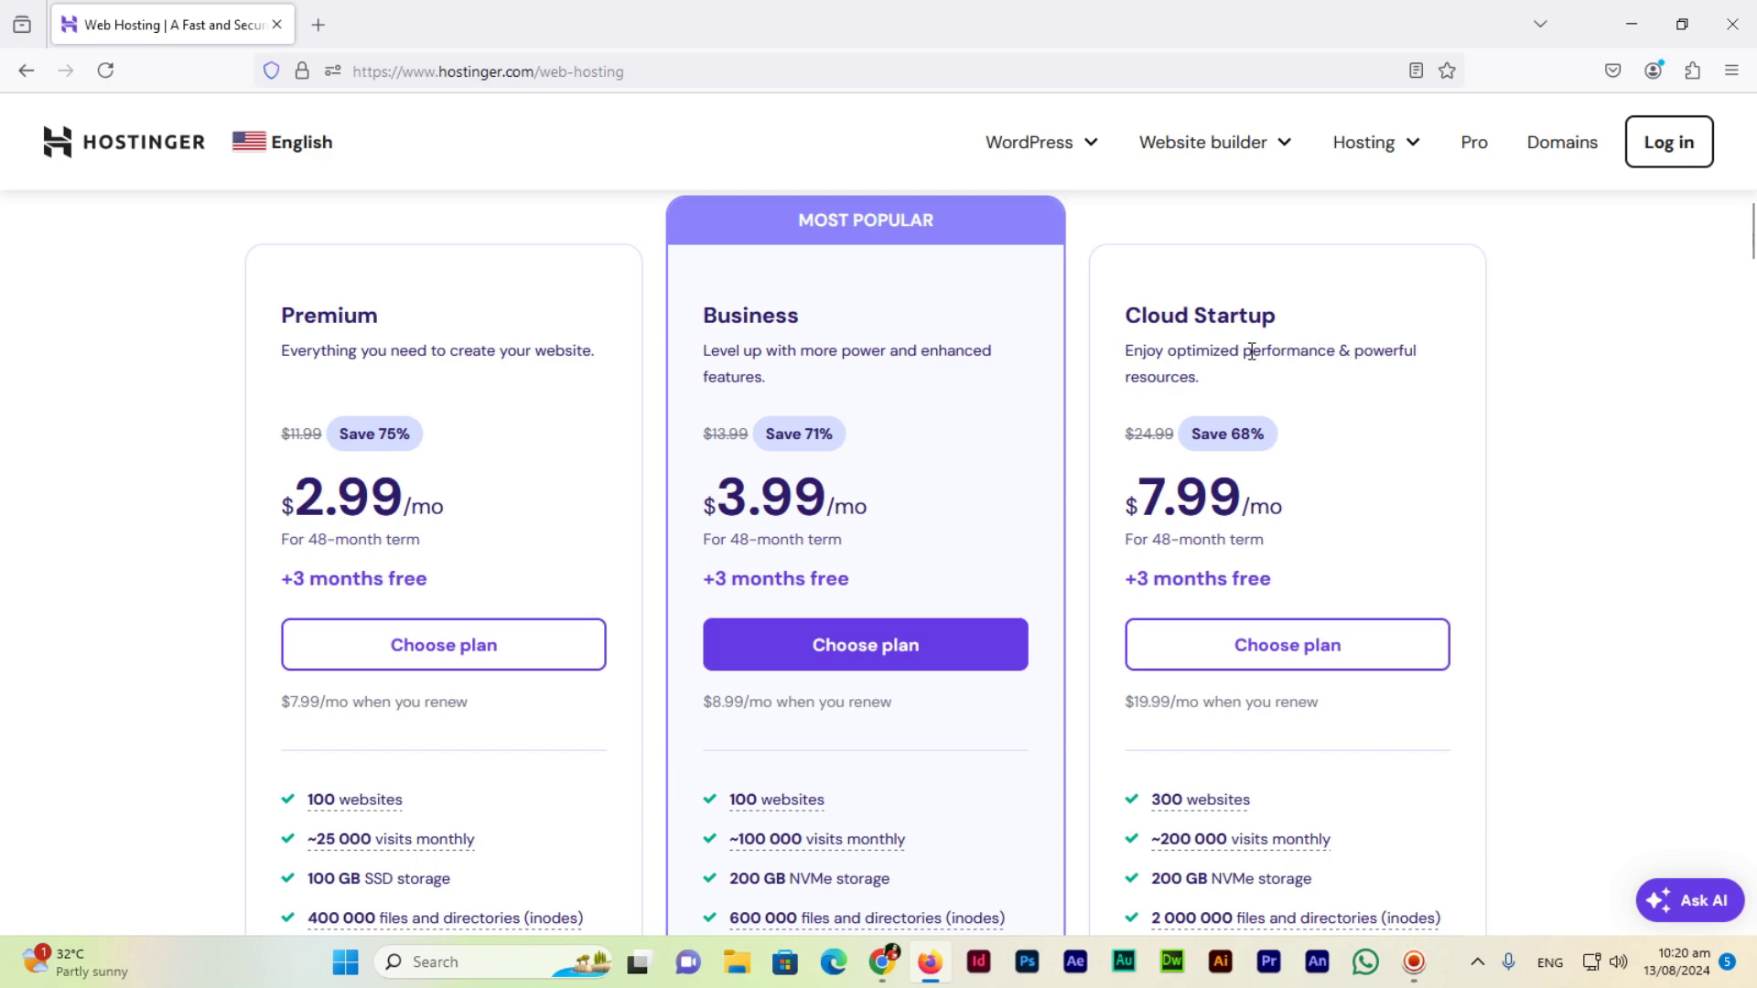
pyautogui.scroll(-1, 403, 457)
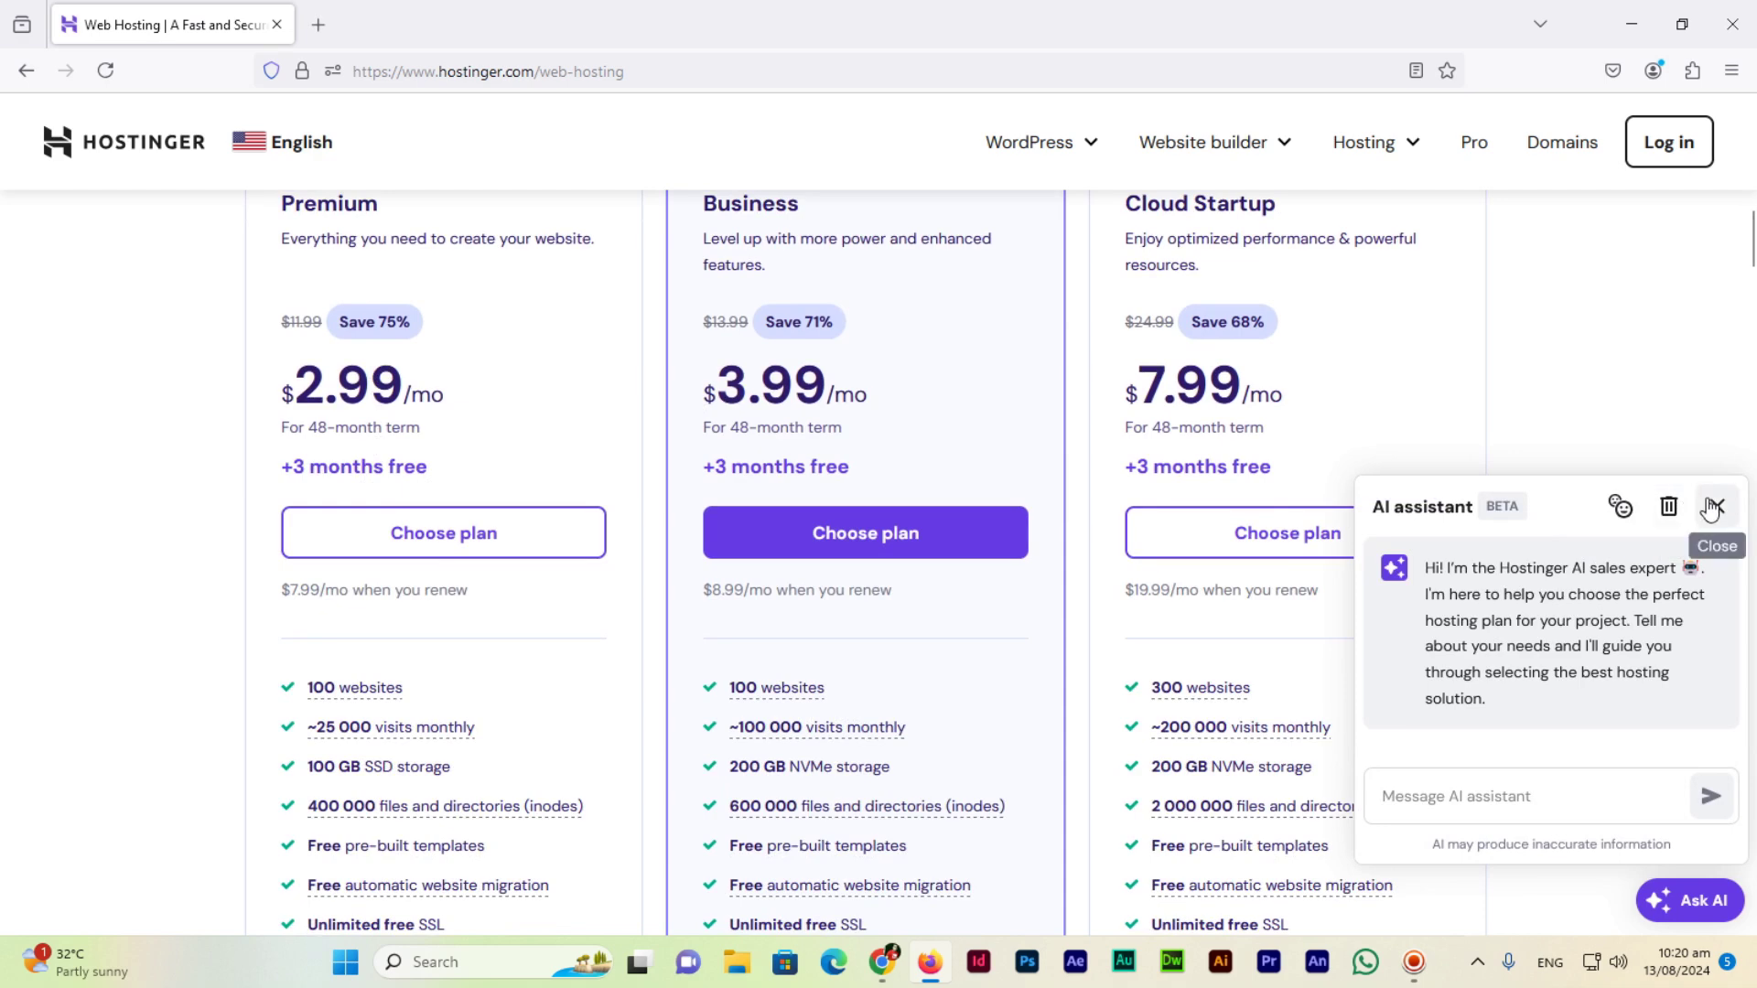
pyautogui.click(1716, 505)
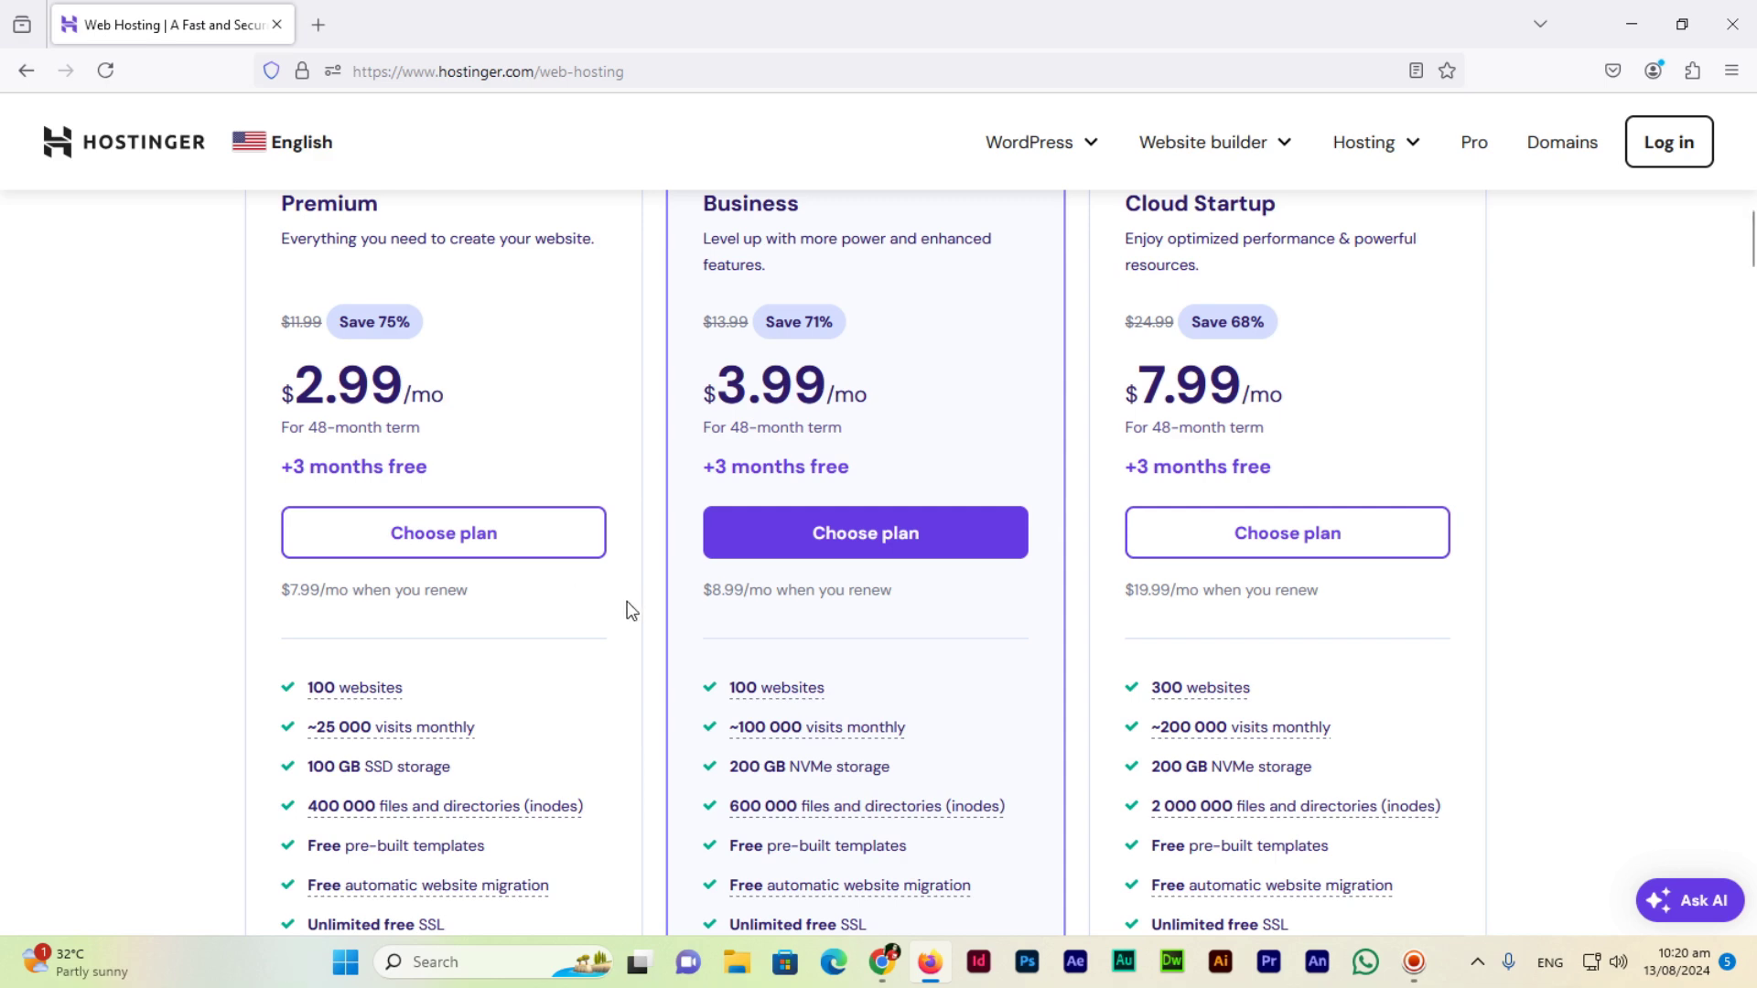
# - Examine the Premium plan's features, including free email, free domain and WordPress acceleration, alongside those of the Business plan
pyautogui.scroll(-2, 577, 604)
pyautogui.moveTo(325, 736)
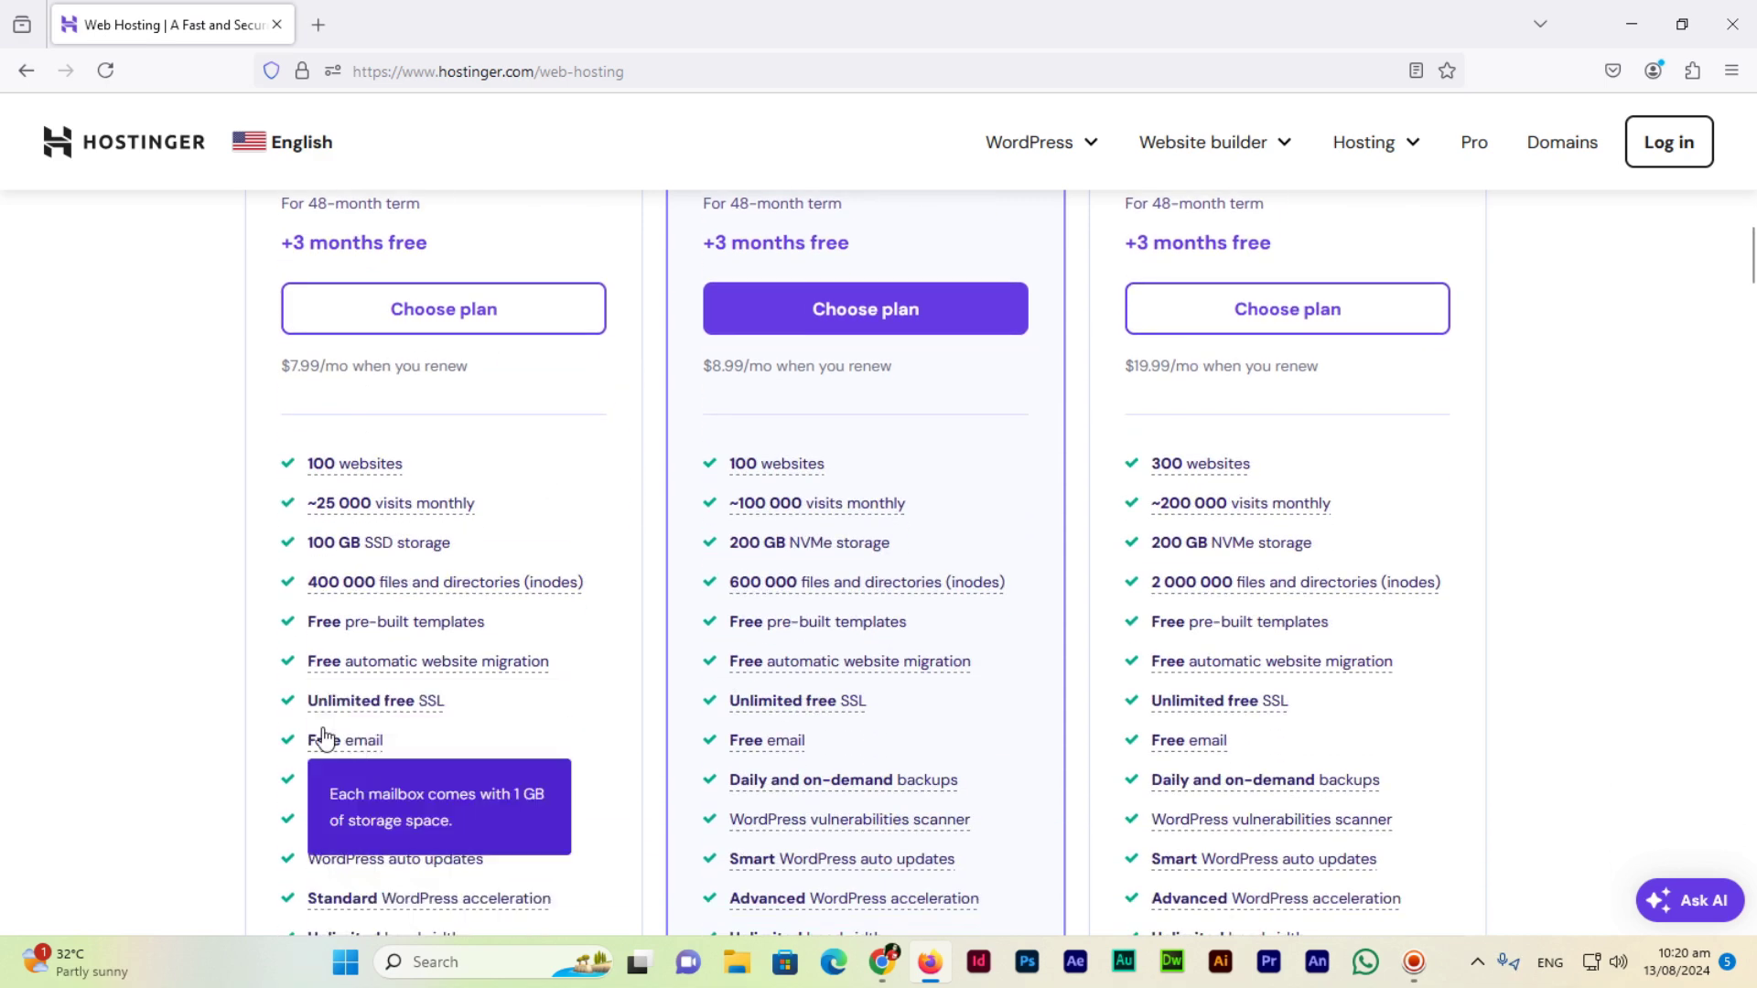
pyautogui.scroll(-1, 473, 755)
pyautogui.moveTo(485, 755)
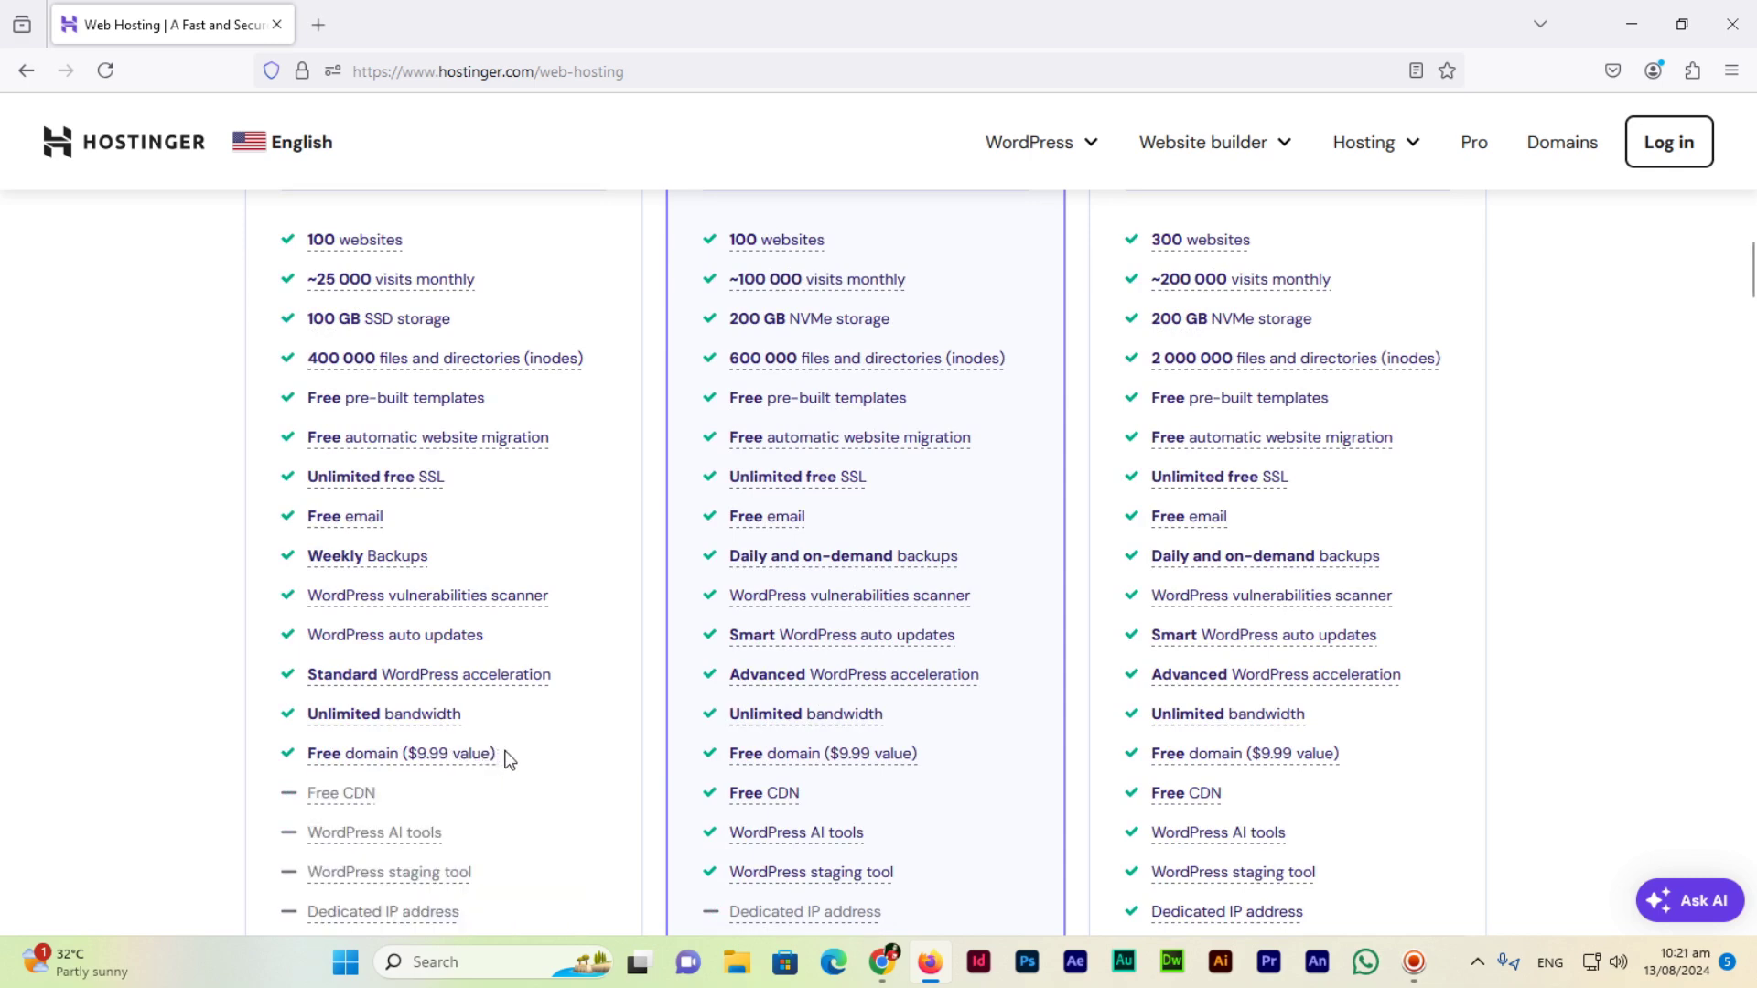
pyautogui.scroll(6, 509, 759)
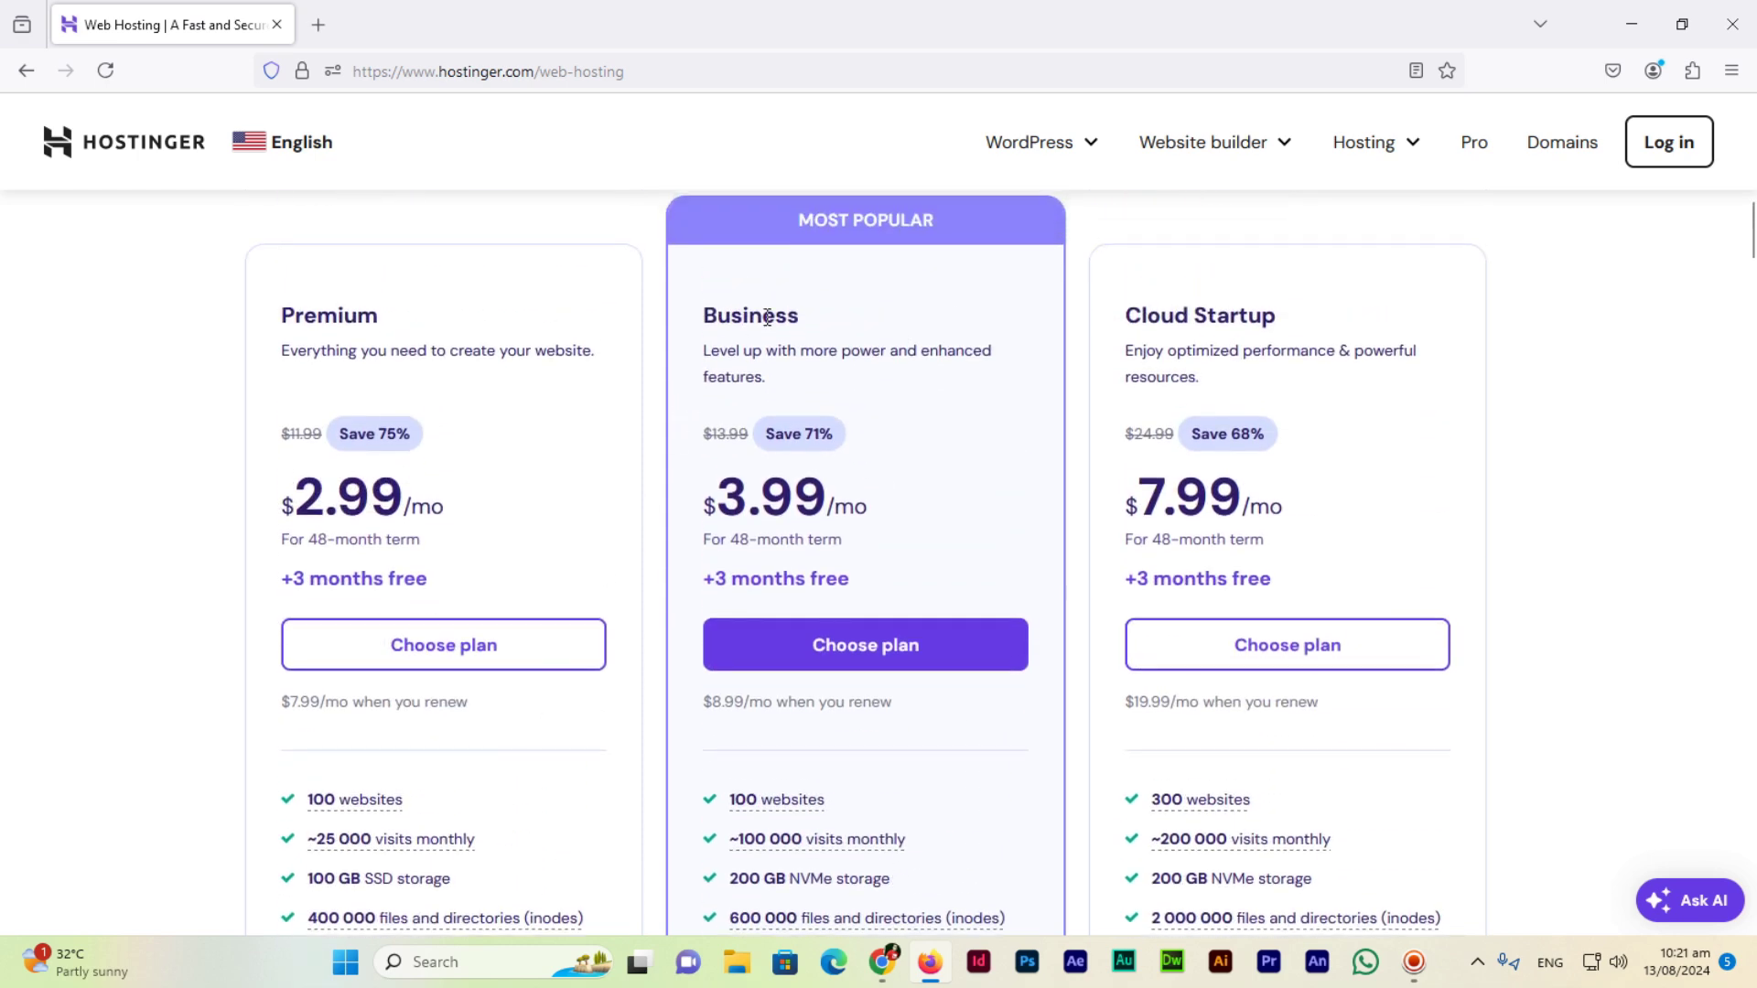
pyautogui.scroll(-6, 834, 502)
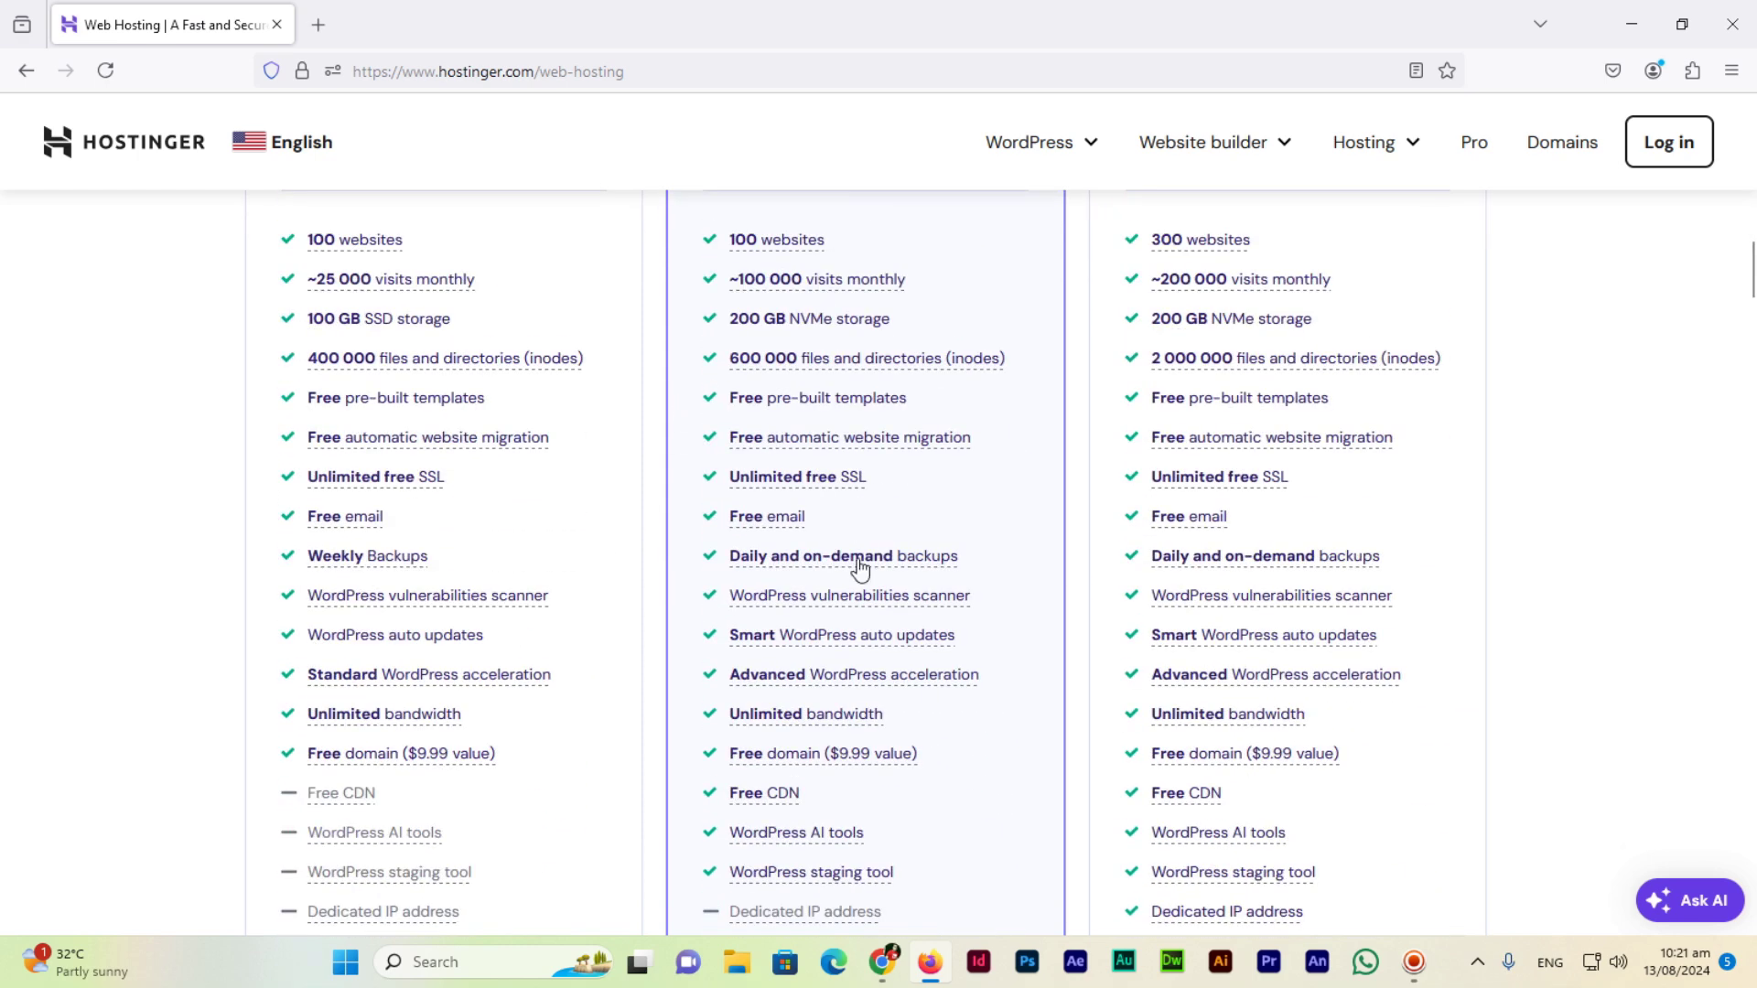
pyautogui.moveTo(381, 674)
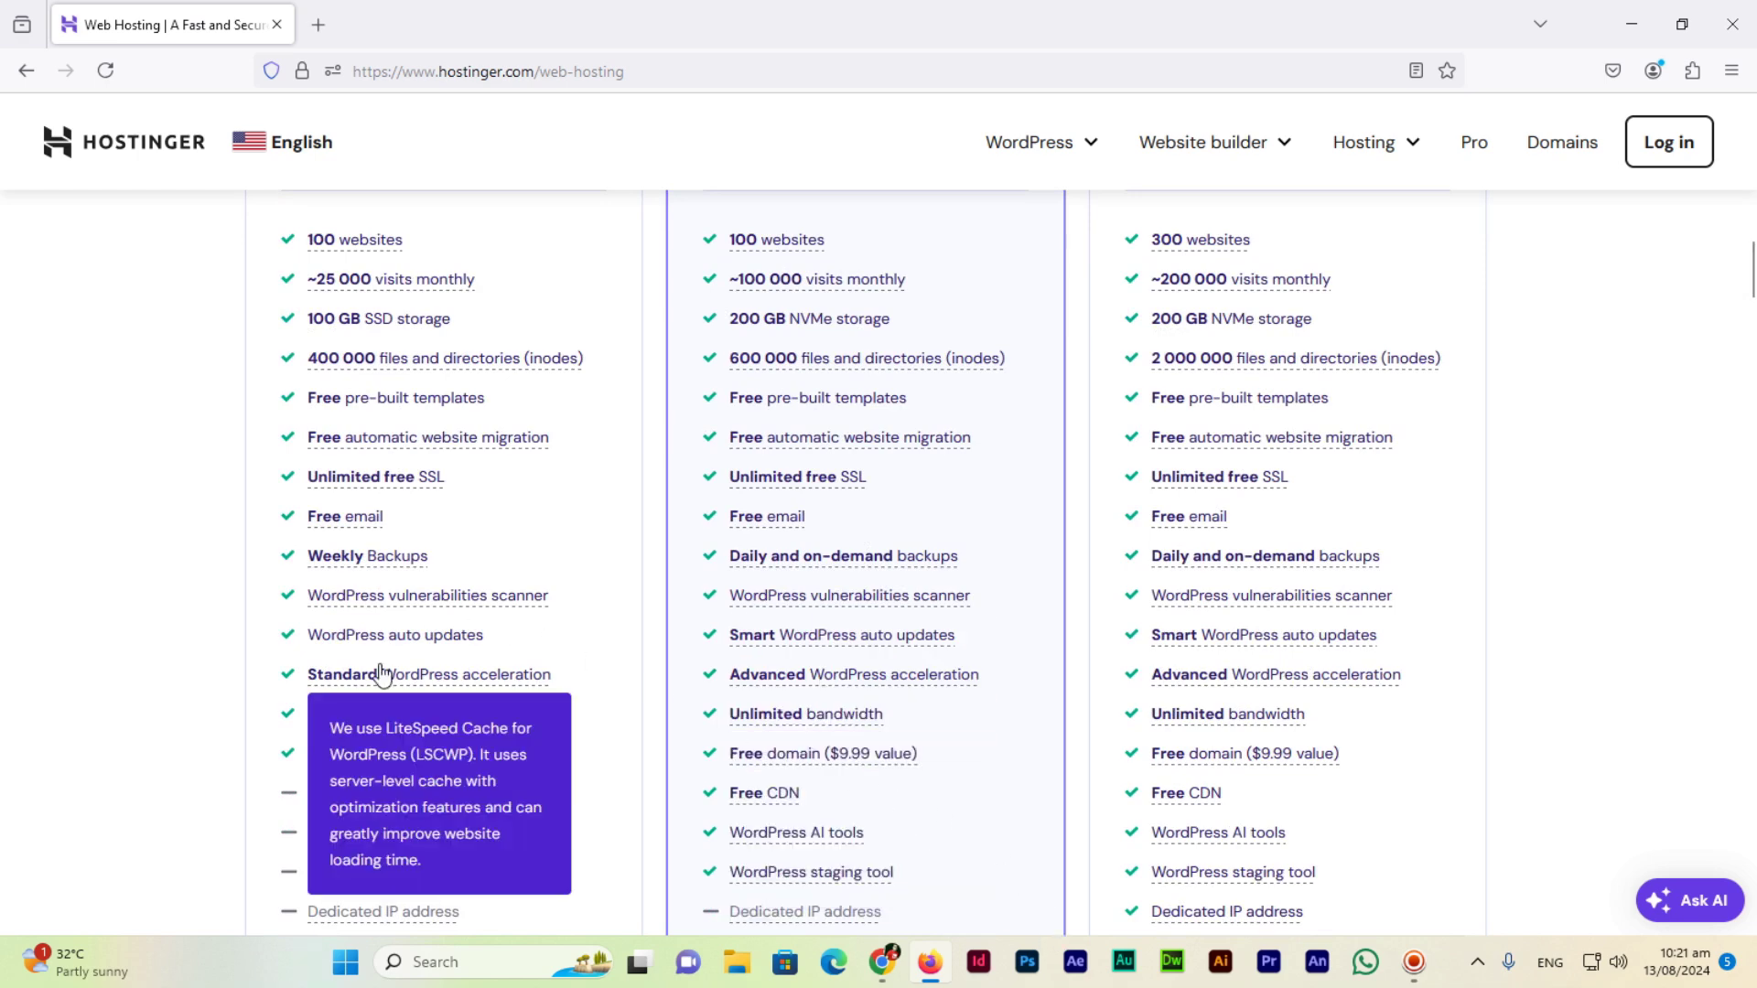
pyautogui.moveTo(410, 721)
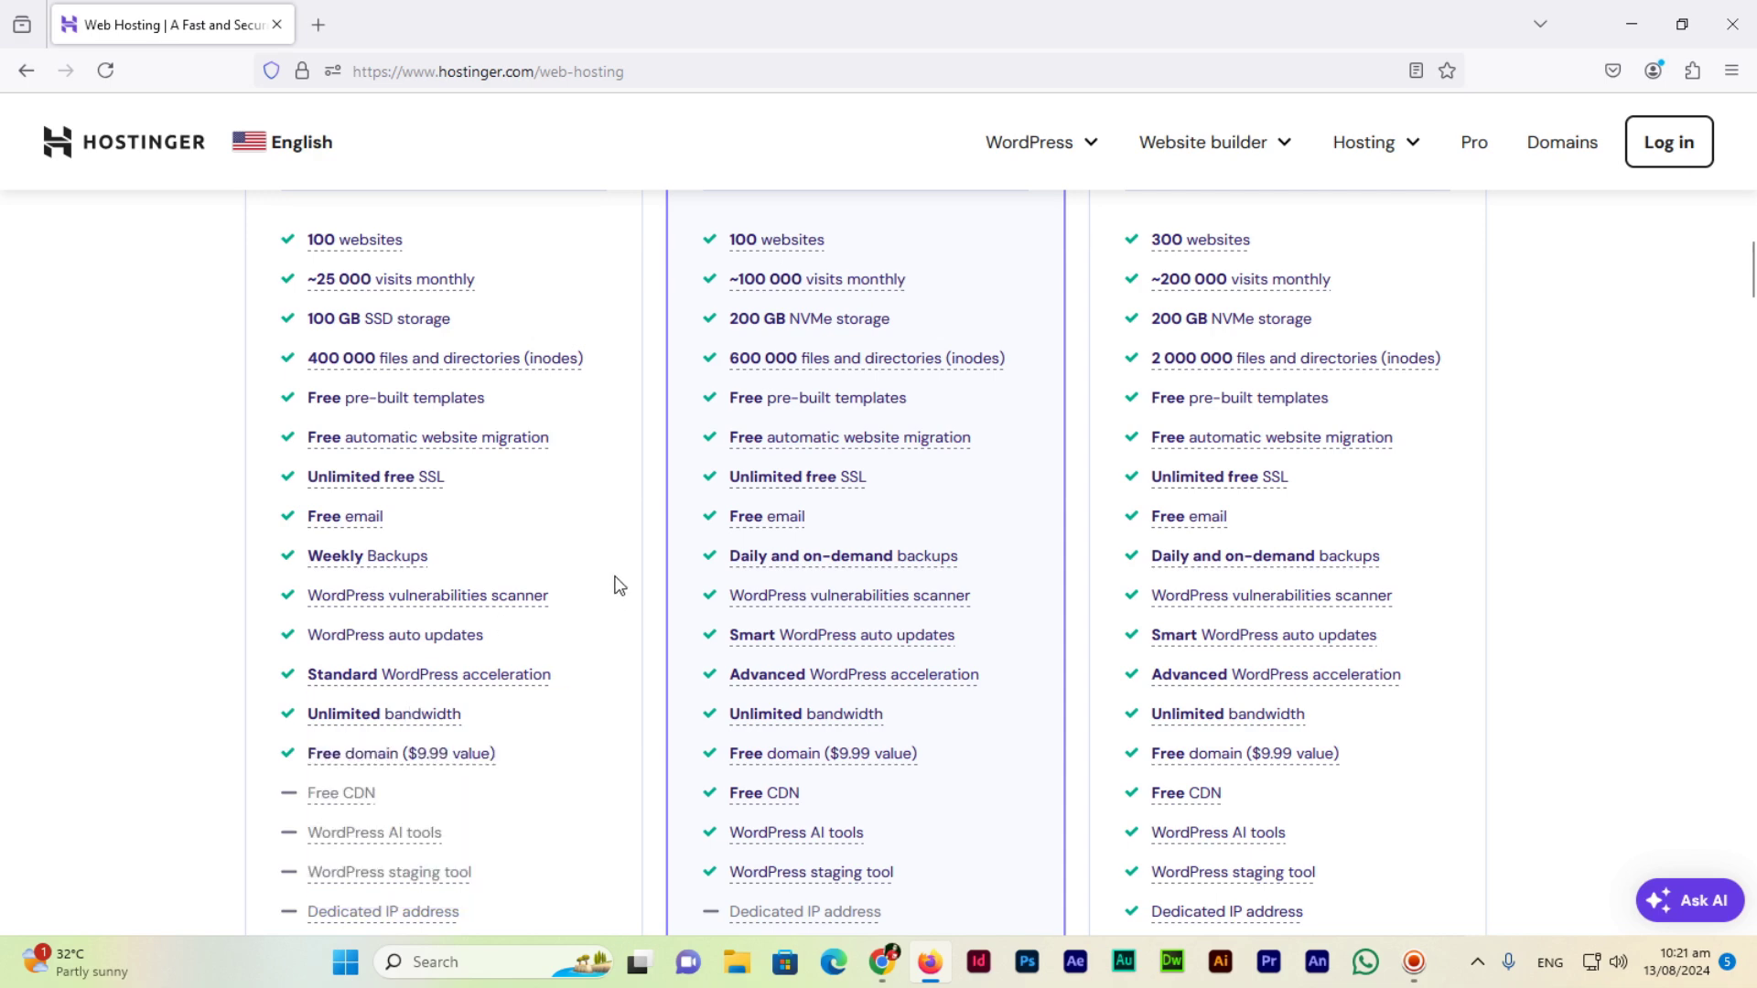
# - Compare the free domain terms, monthly prices and renewal rates of the Premium, Business and Cloud Startup plans
pyautogui.scroll(3, 620, 586)
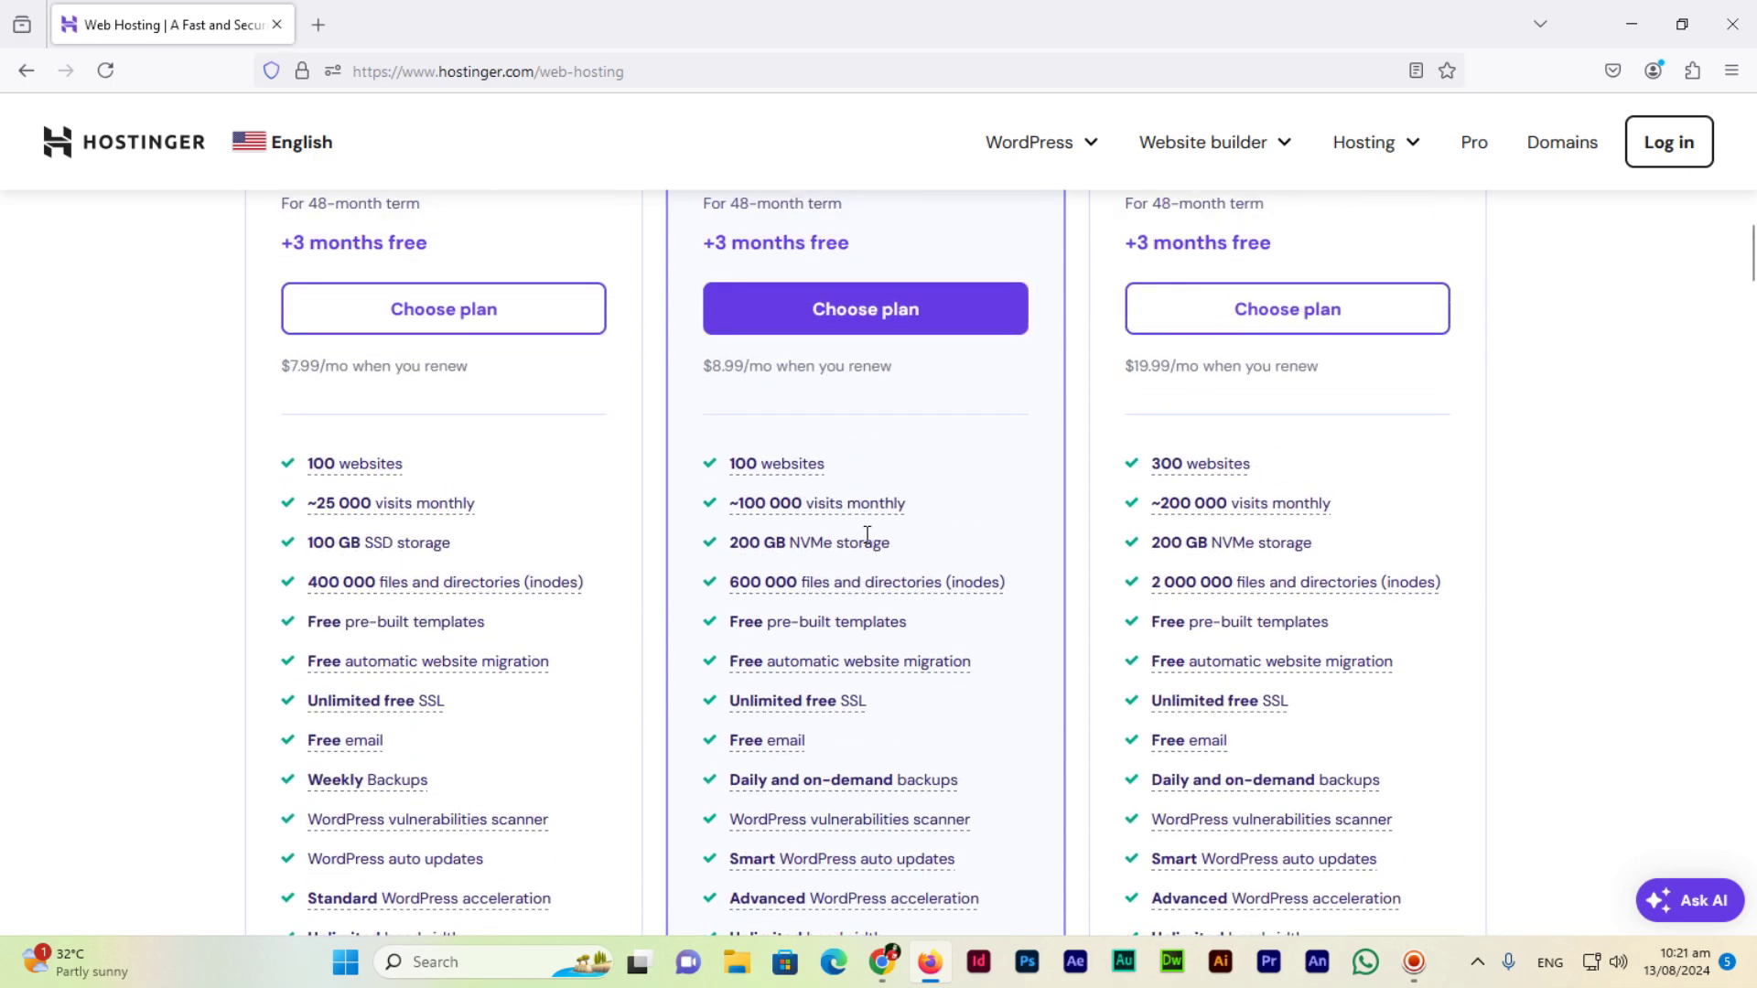
pyautogui.scroll(-4, 866, 535)
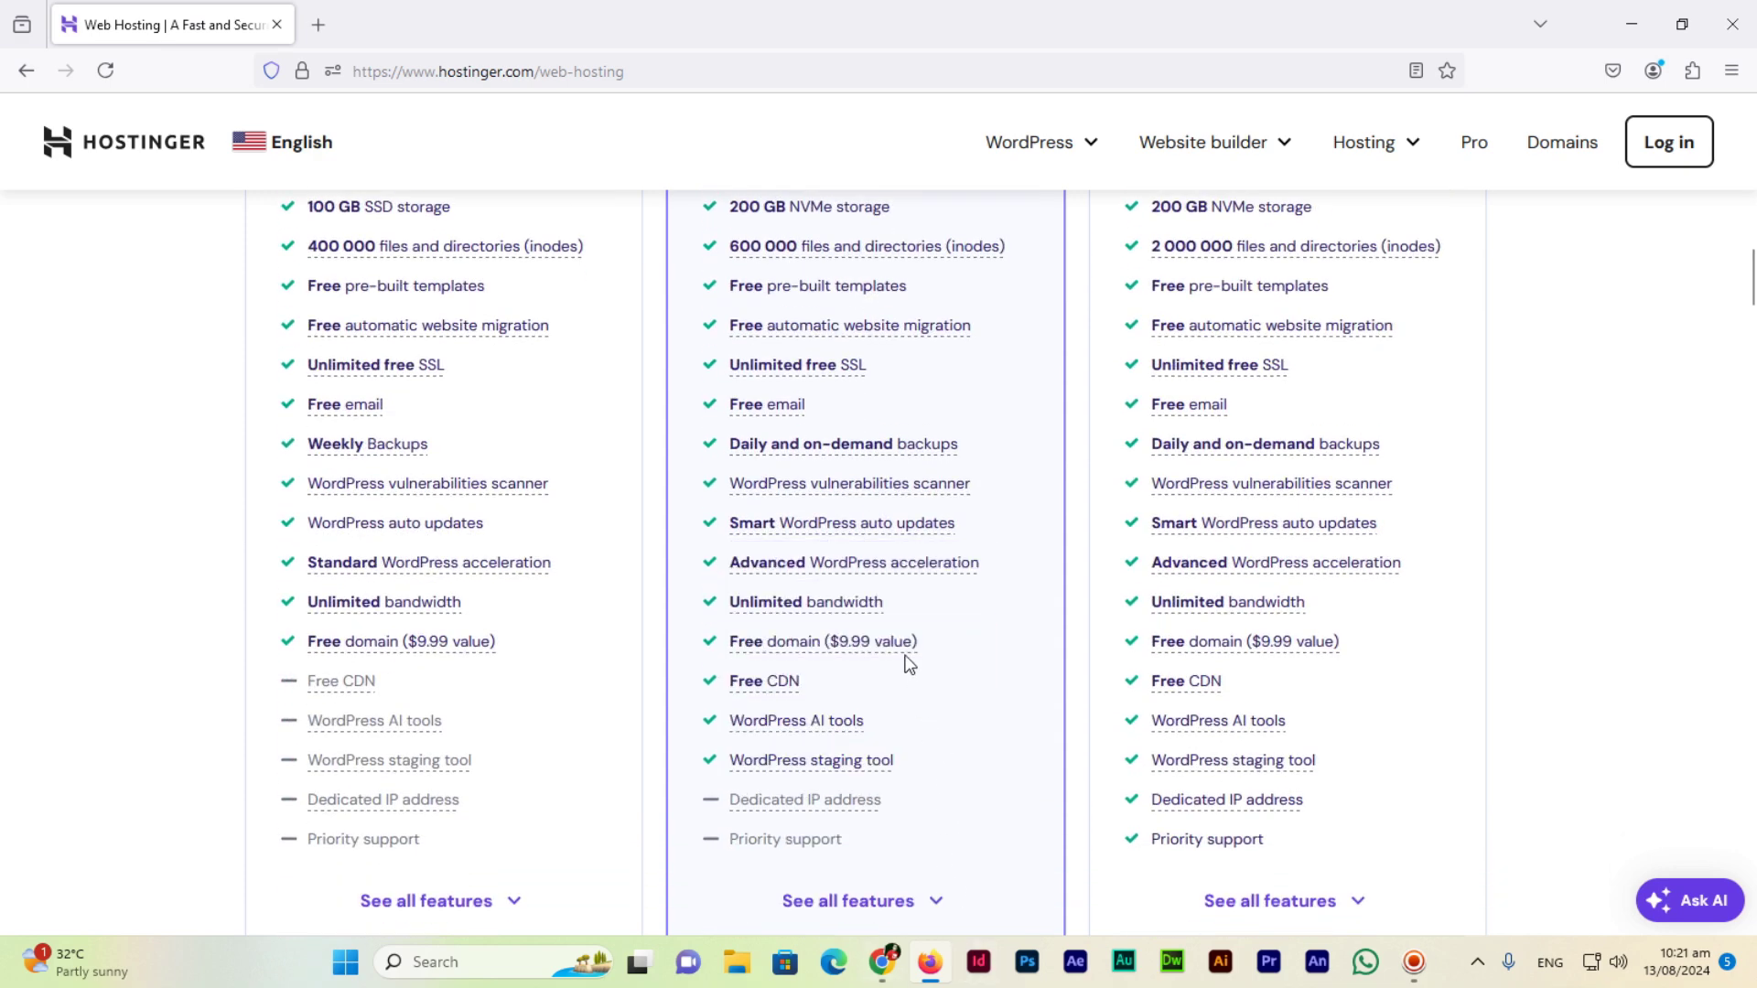
pyautogui.moveTo(884, 647)
pyautogui.moveTo(1310, 651)
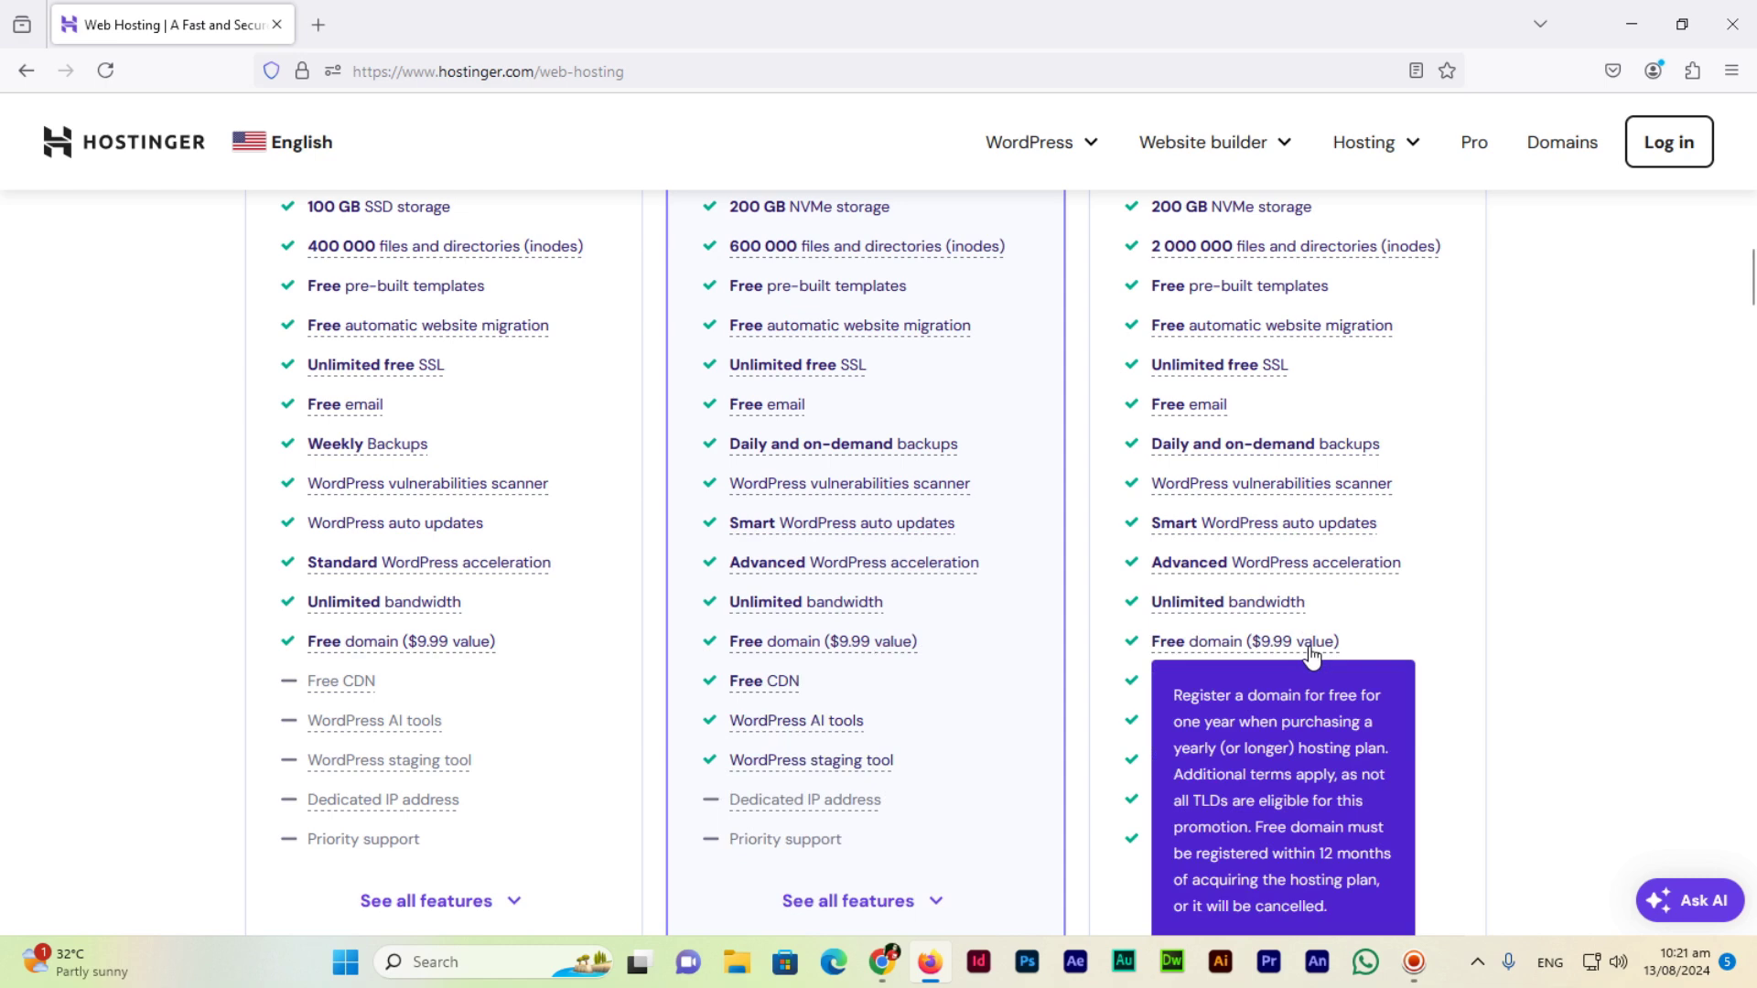
pyautogui.scroll(-3, 887, 608)
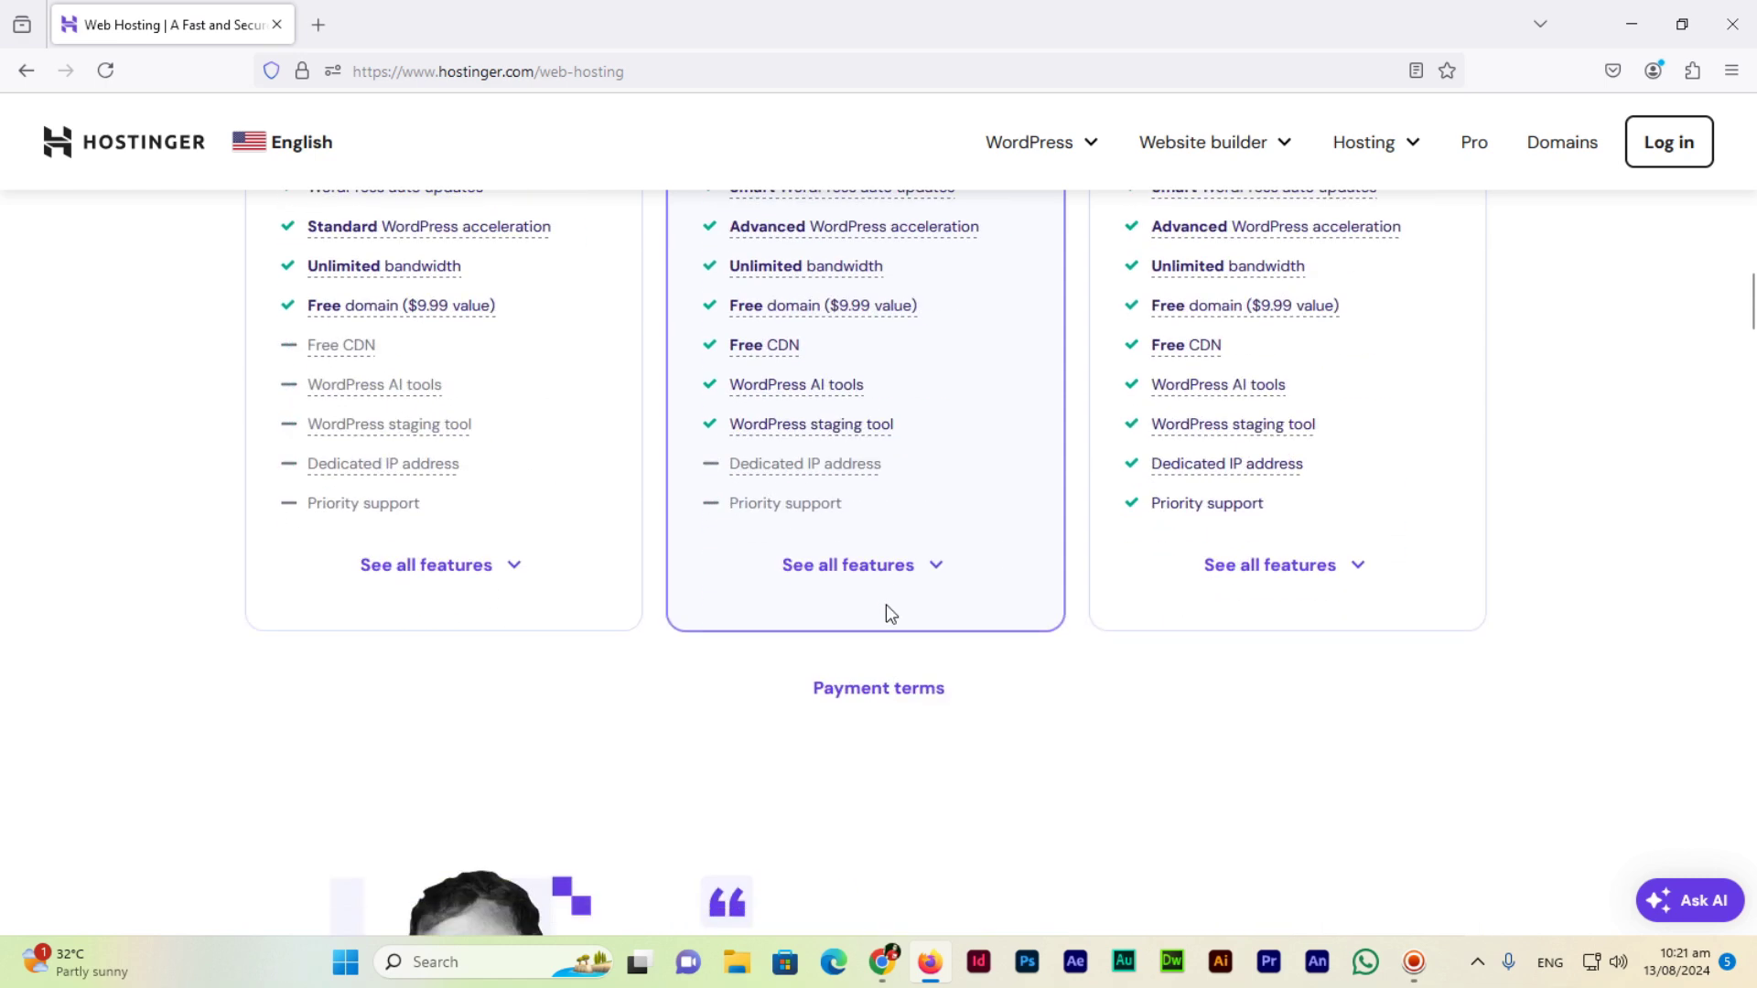
pyautogui.scroll(8, 853, 700)
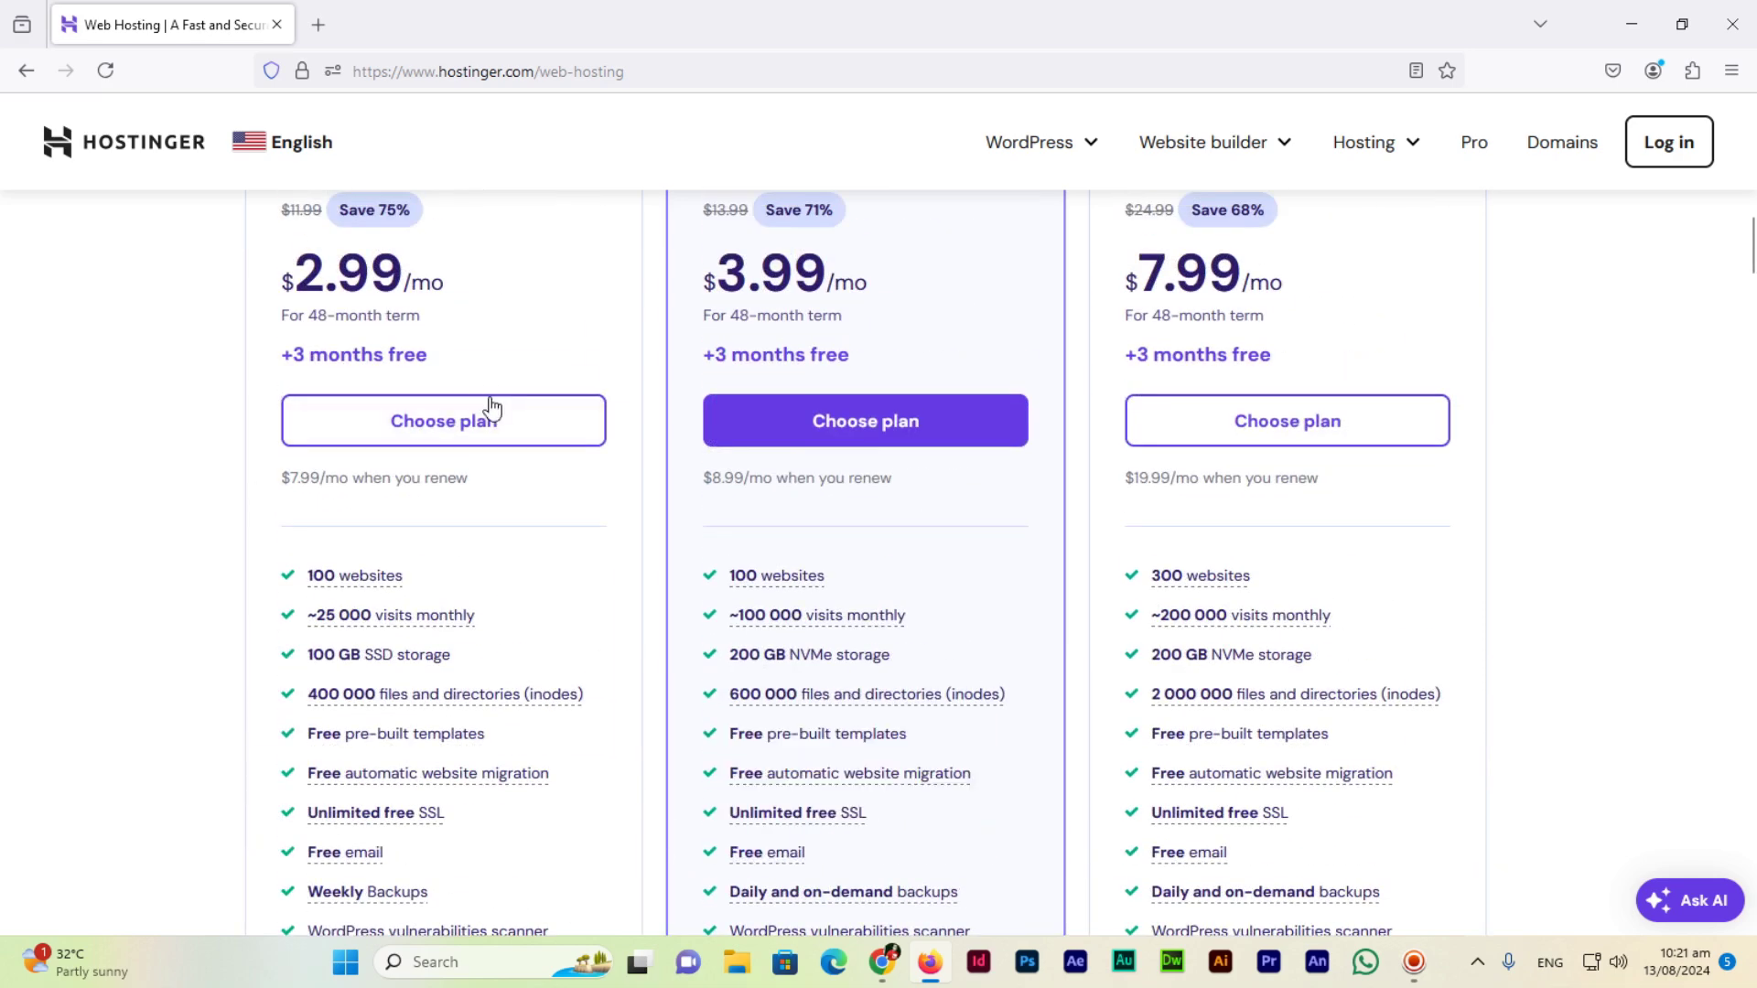
pyautogui.scroll(2, 1169, 596)
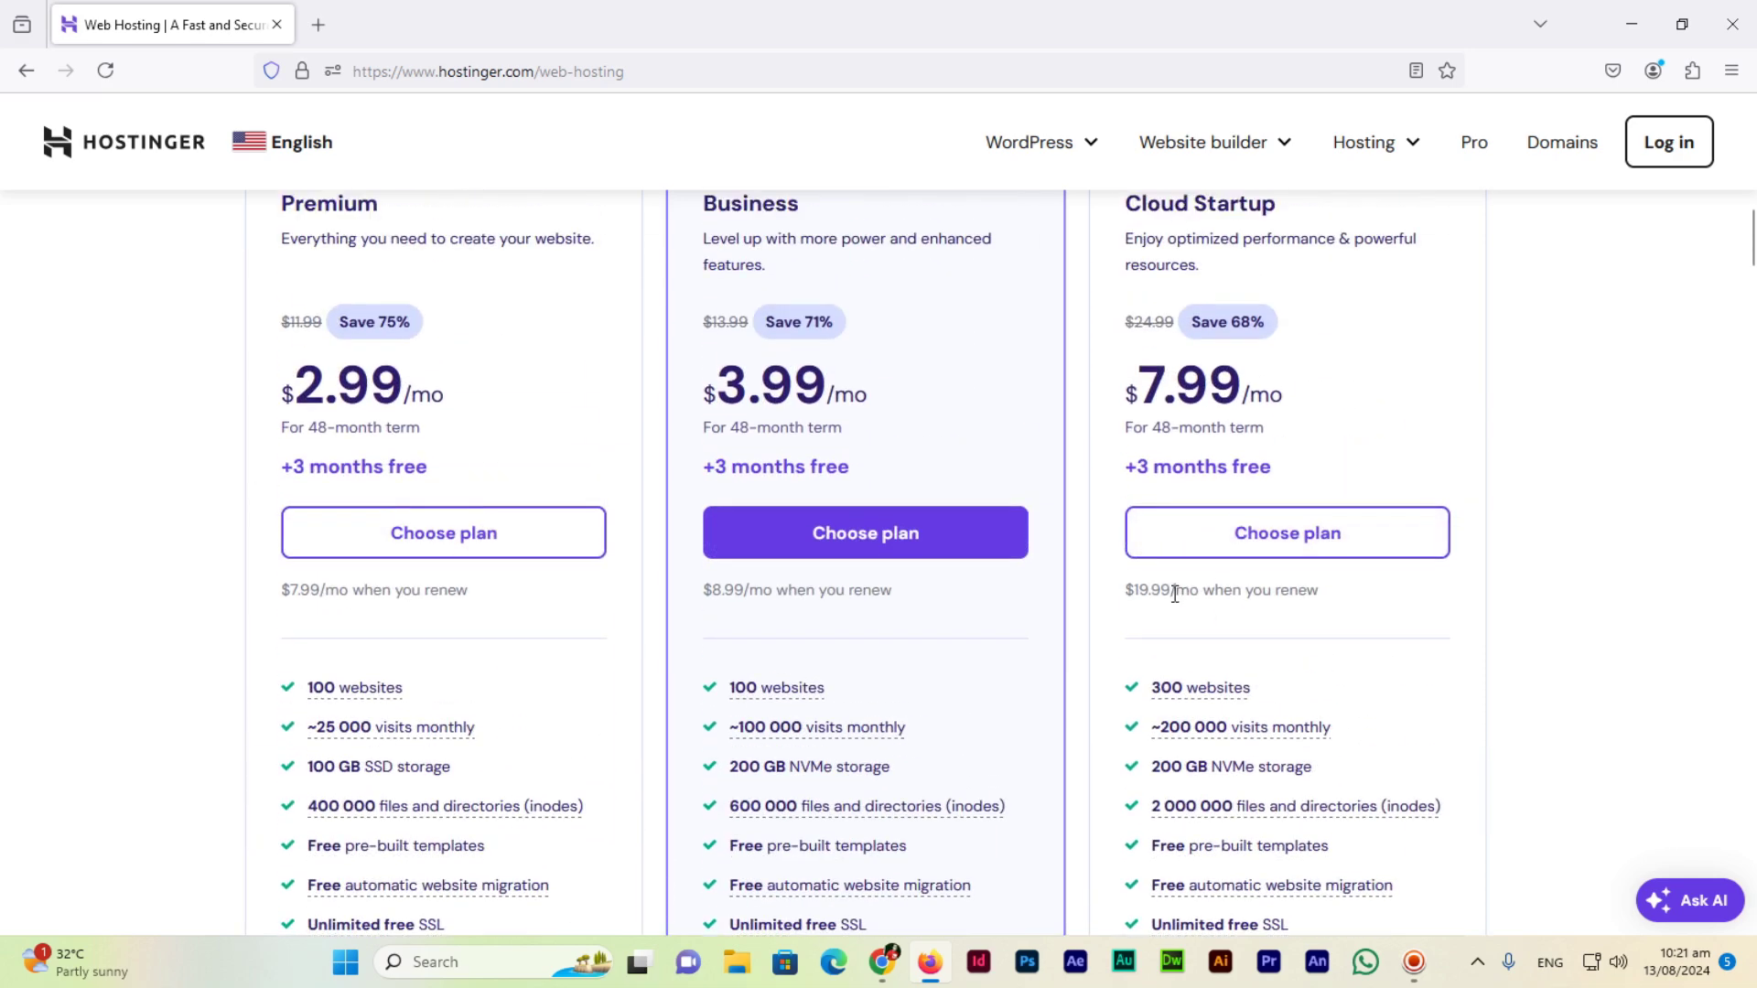
pyautogui.scroll(1, 972, 682)
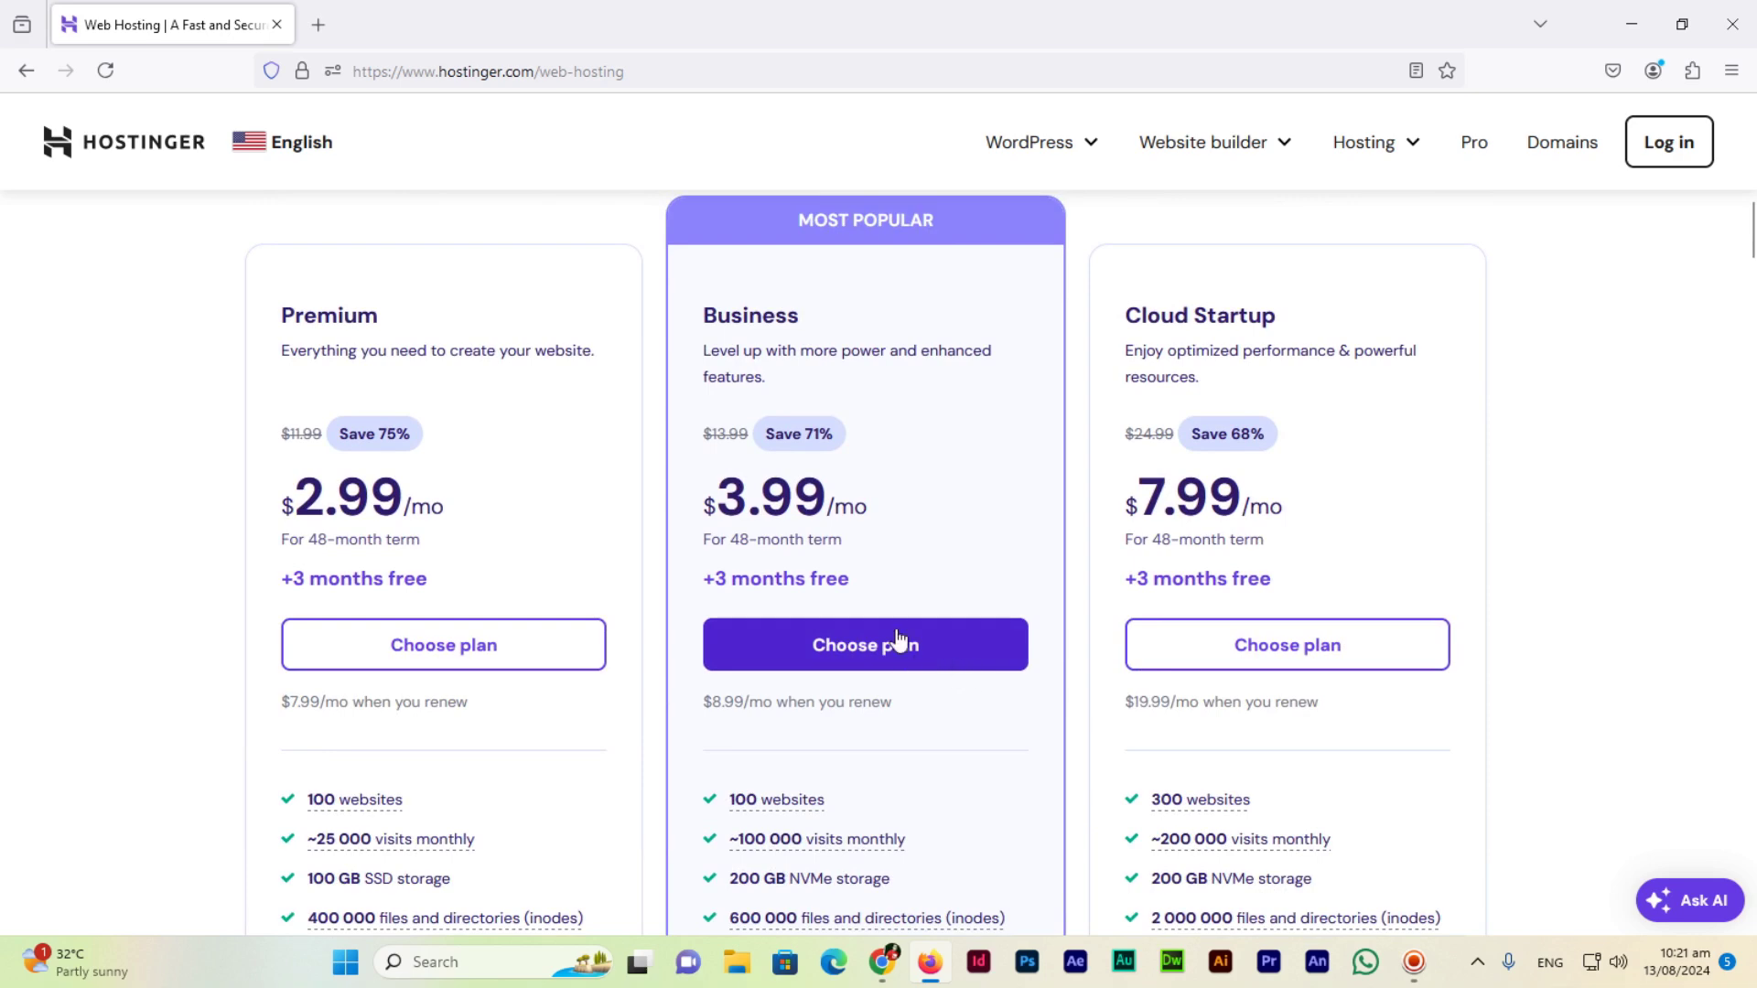
# - Examine the CDN, WordPress AI tools and staging tool features of the Business and Cloud Startup plans
pyautogui.scroll(-6, 892, 638)
pyautogui.scroll(-2, 886, 623)
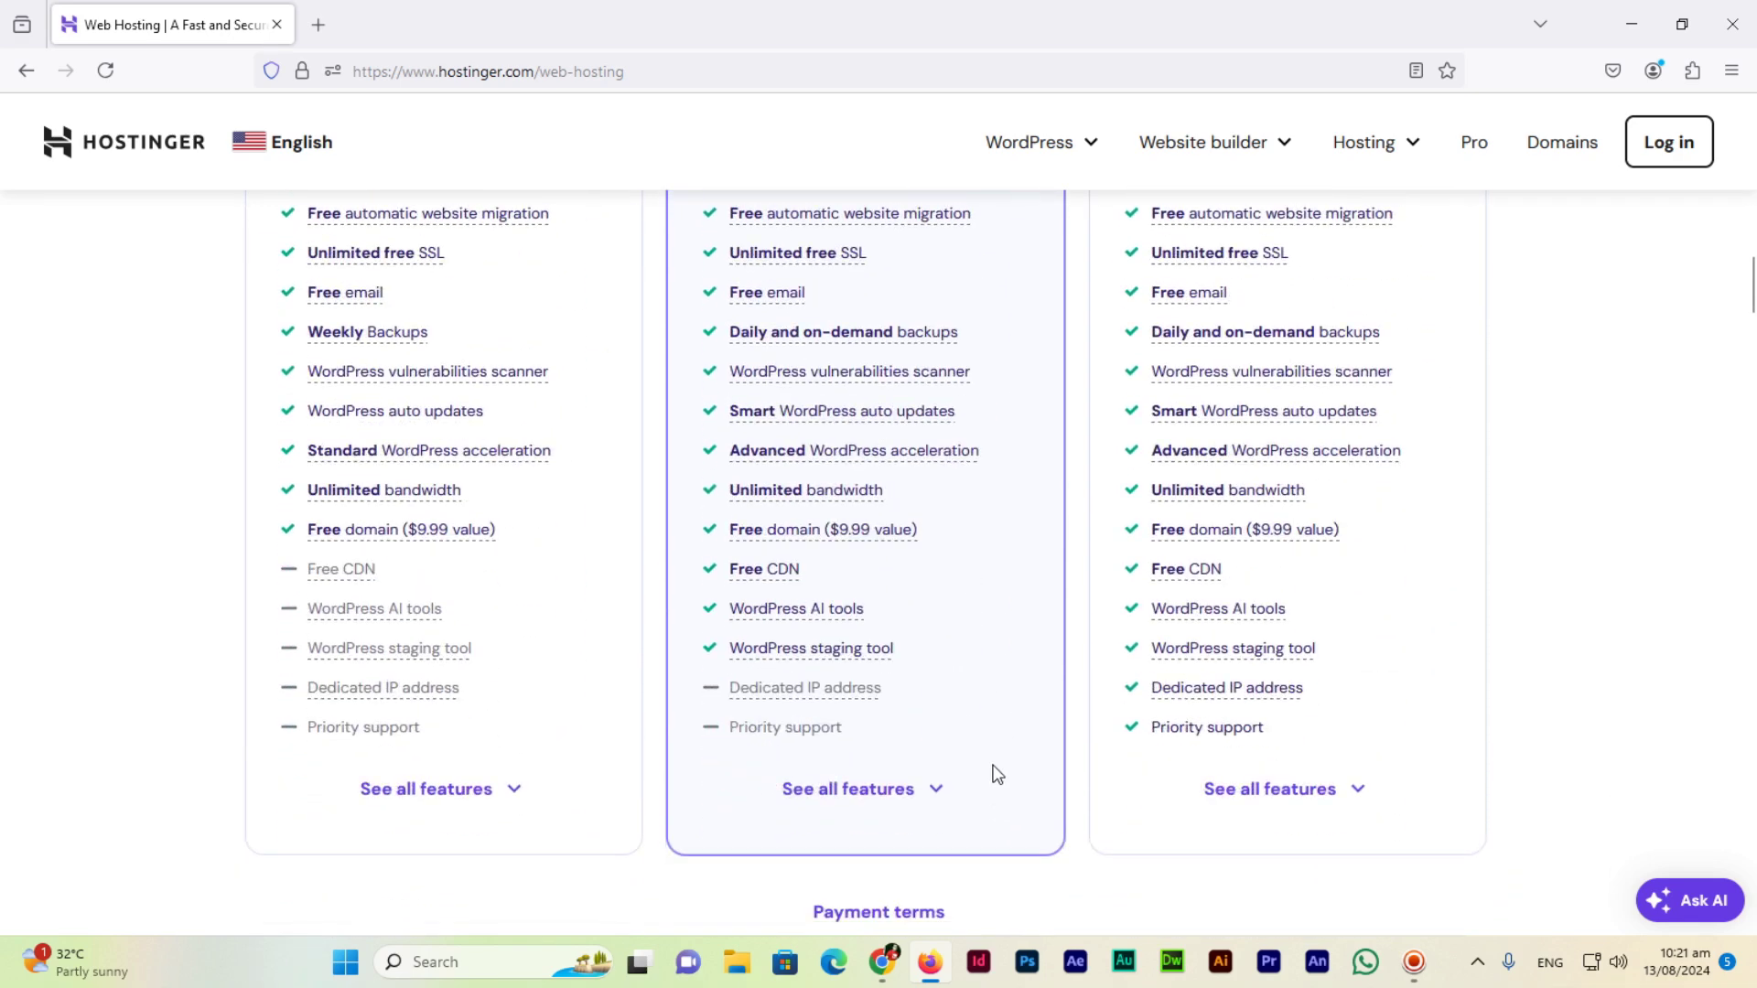
pyautogui.moveTo(774, 569)
pyautogui.moveTo(819, 616)
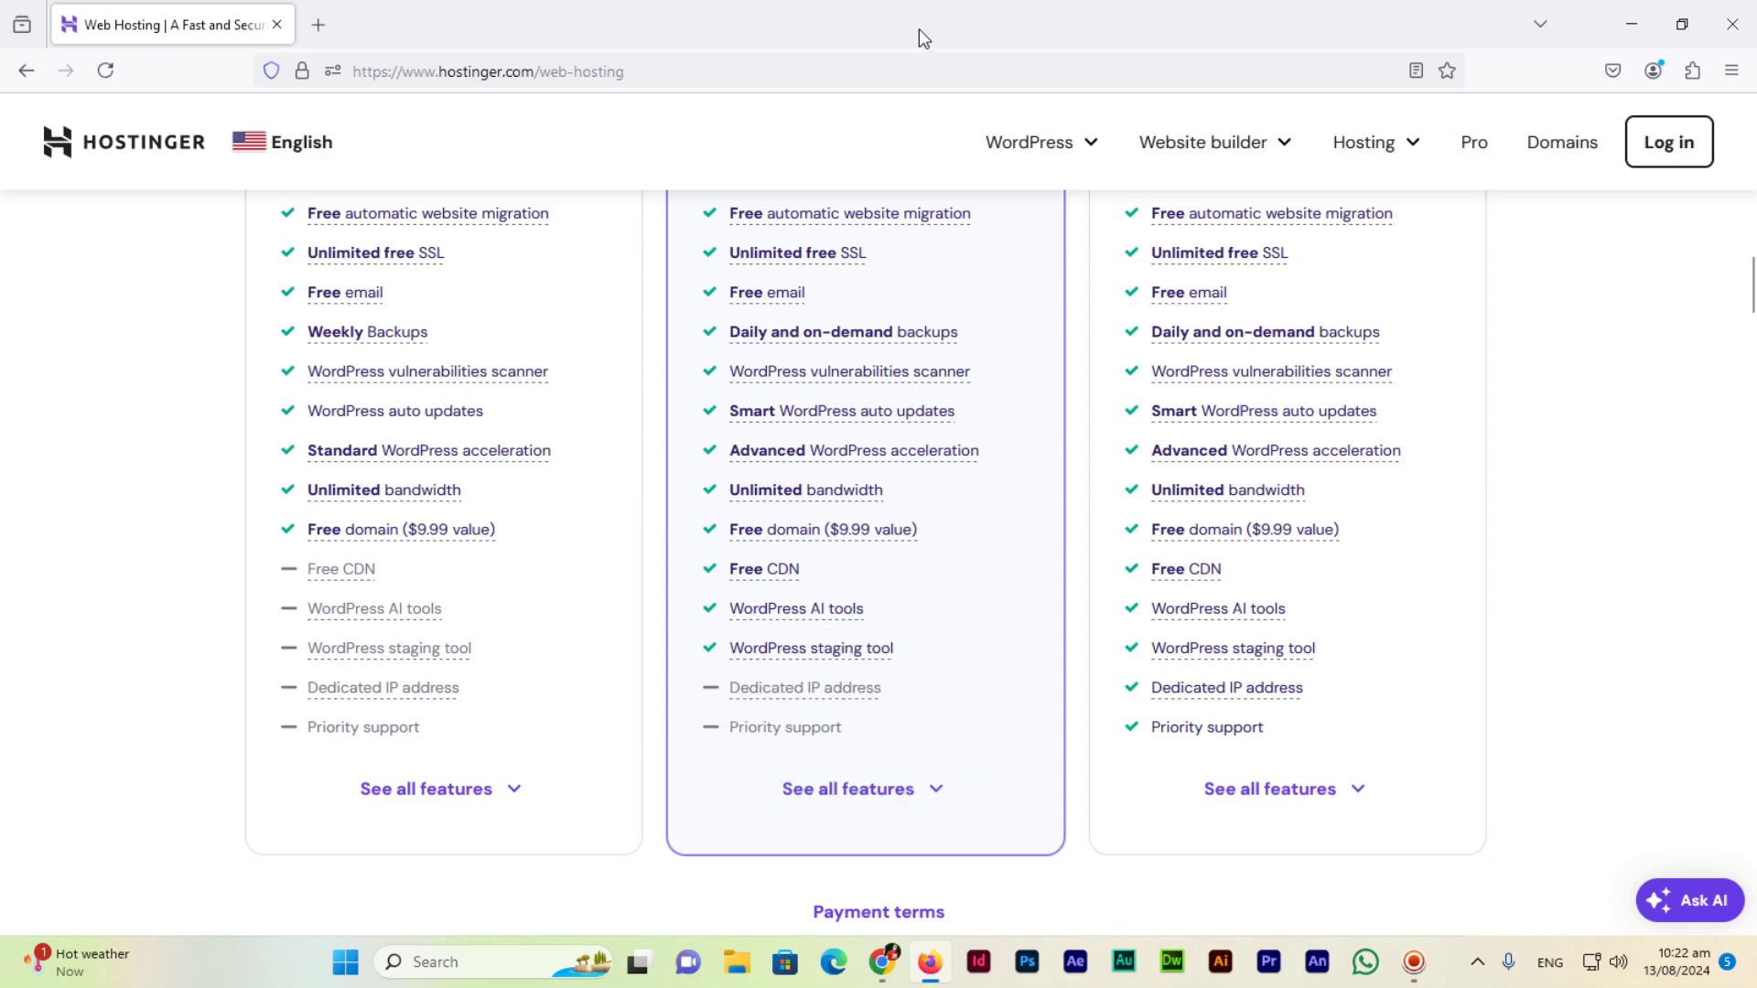
pyautogui.moveTo(1194, 660)
pyautogui.scroll(-1, 863, 659)
pyautogui.scroll(6, 826, 675)
pyautogui.scroll(-3, 822, 674)
pyautogui.scroll(4, 861, 604)
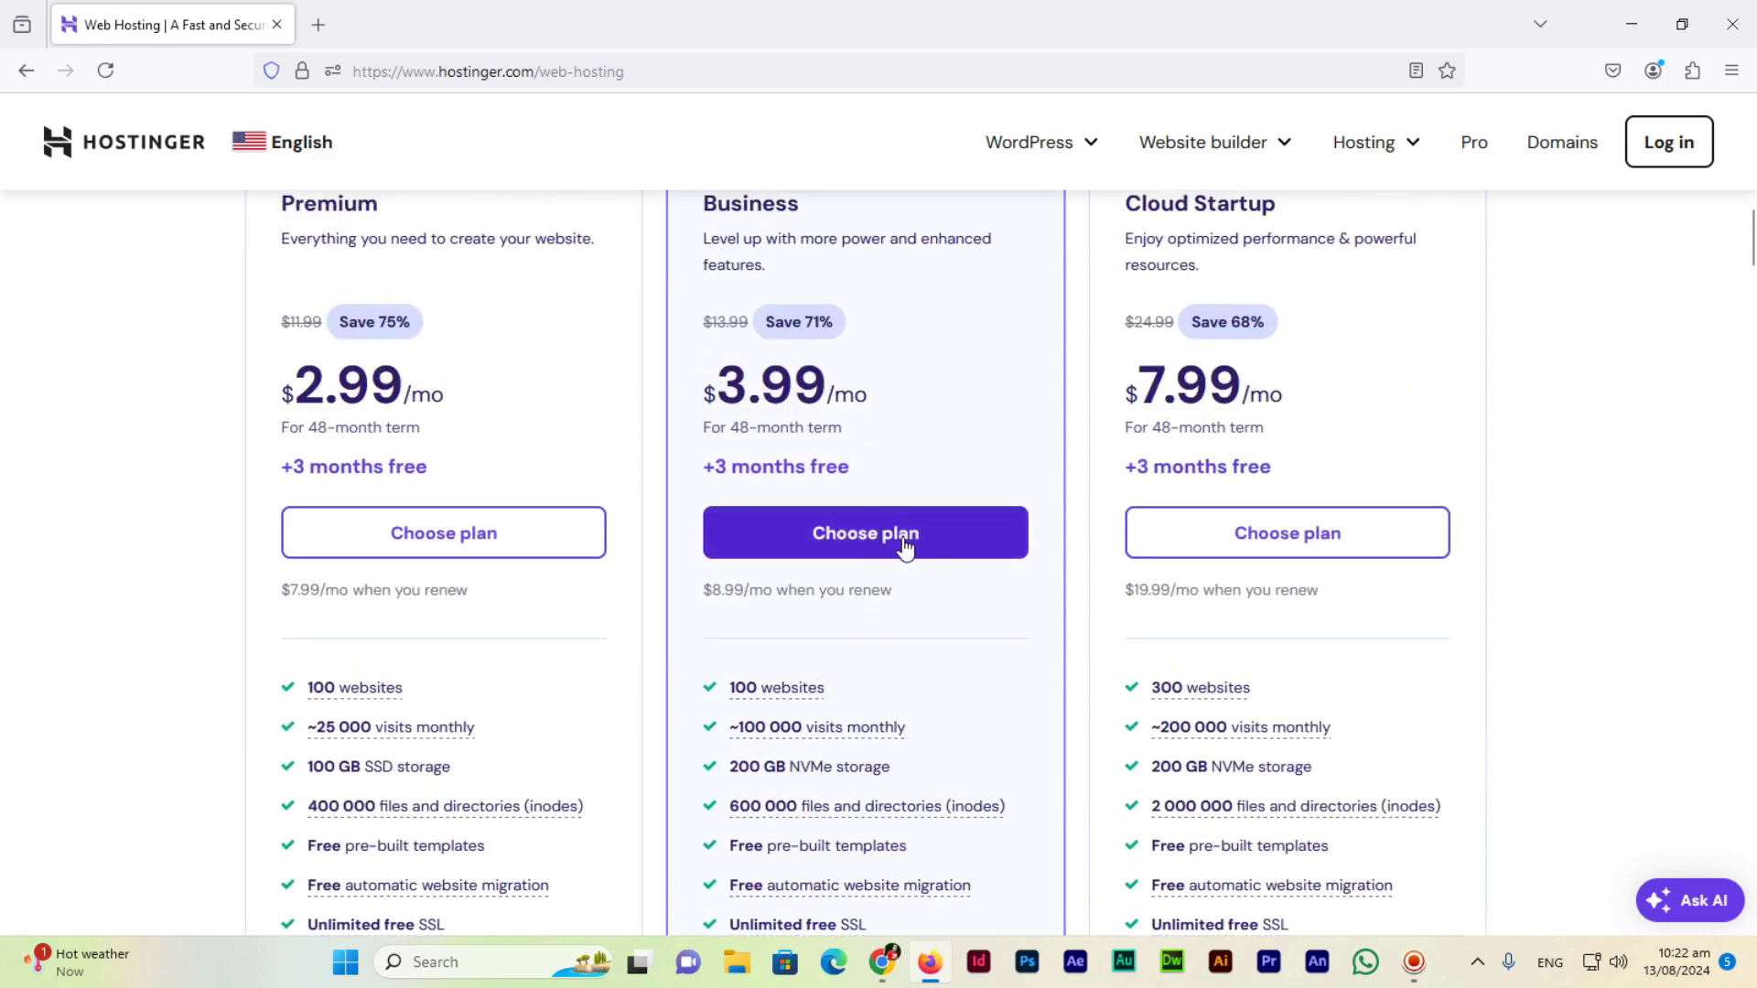
# - Choose the Business web hosting plan and try to select the 12-month billing period in the cart
pyautogui.click(904, 546)
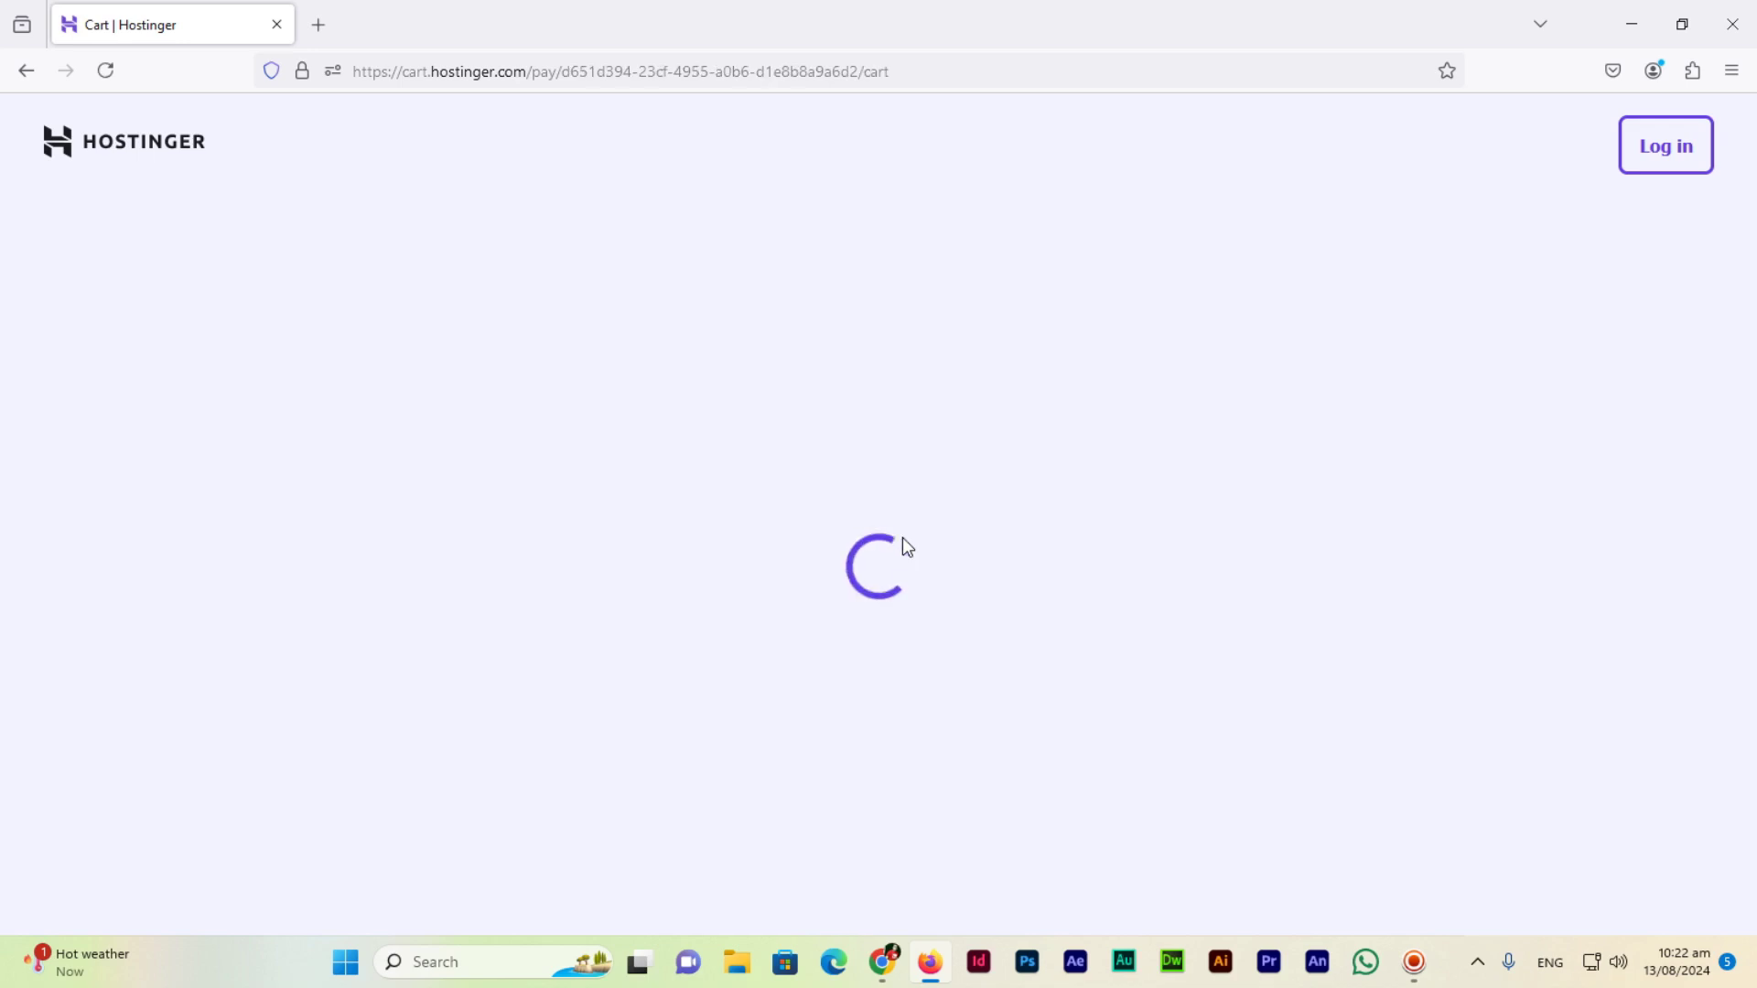
pyautogui.scroll(-1, 796, 538)
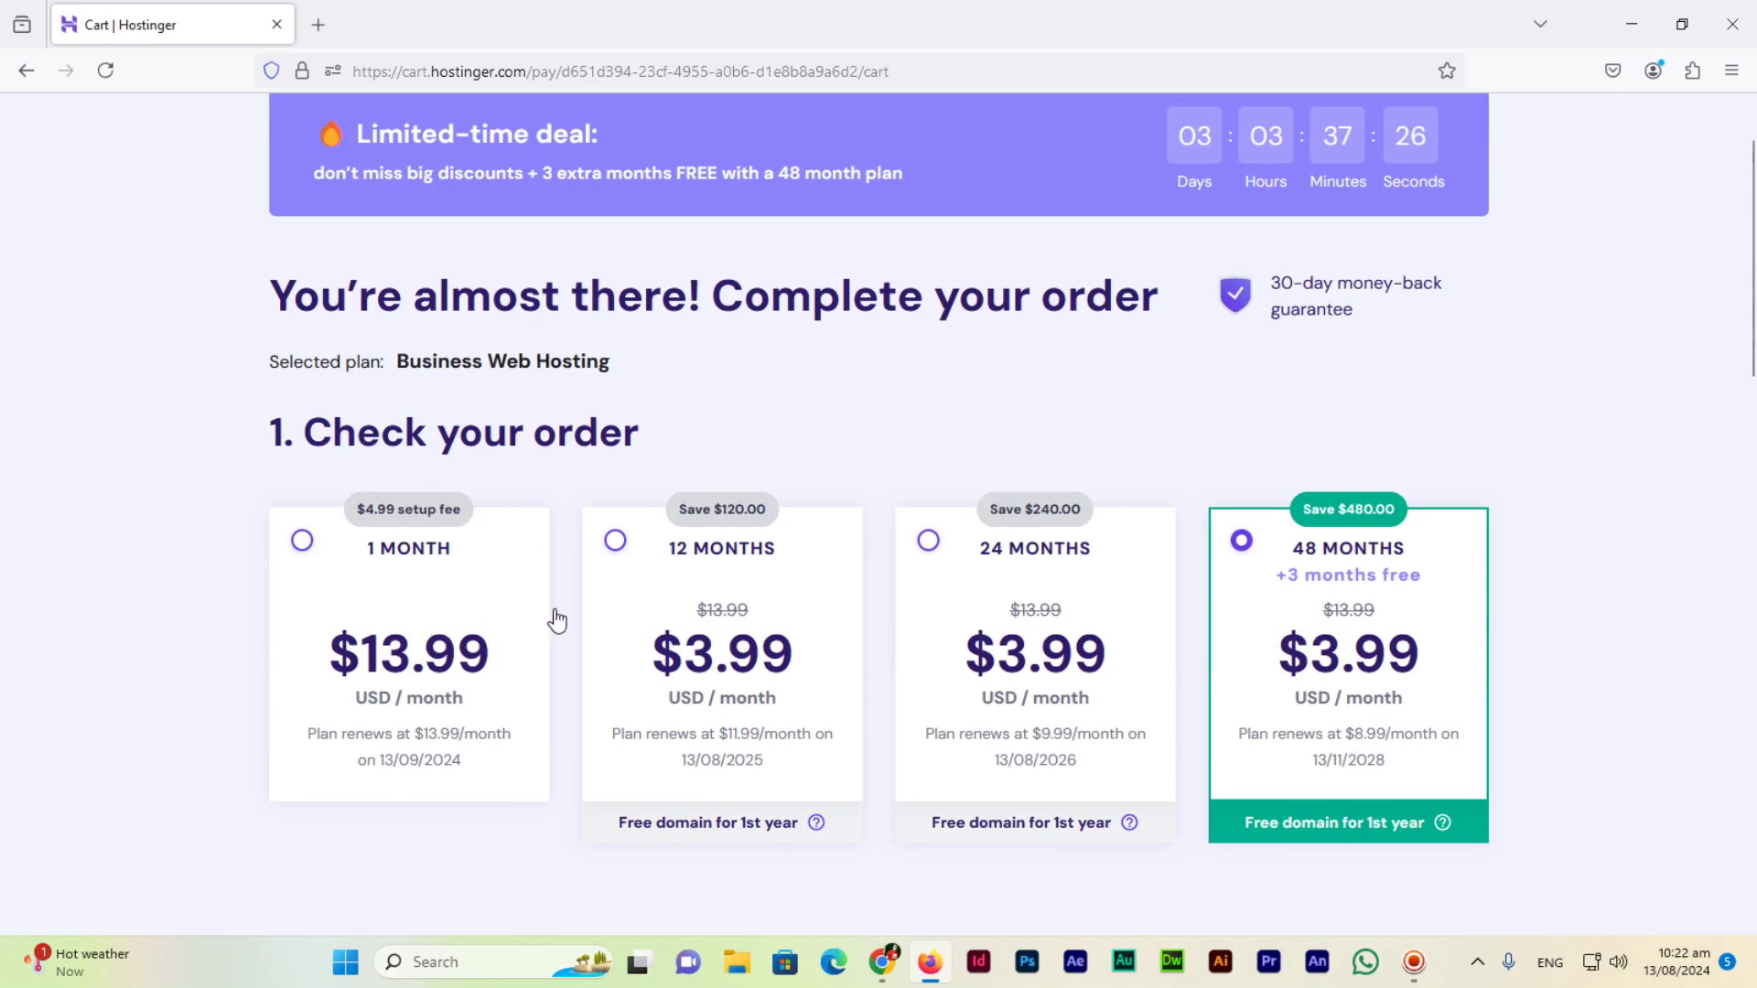
pyautogui.click(725, 617)
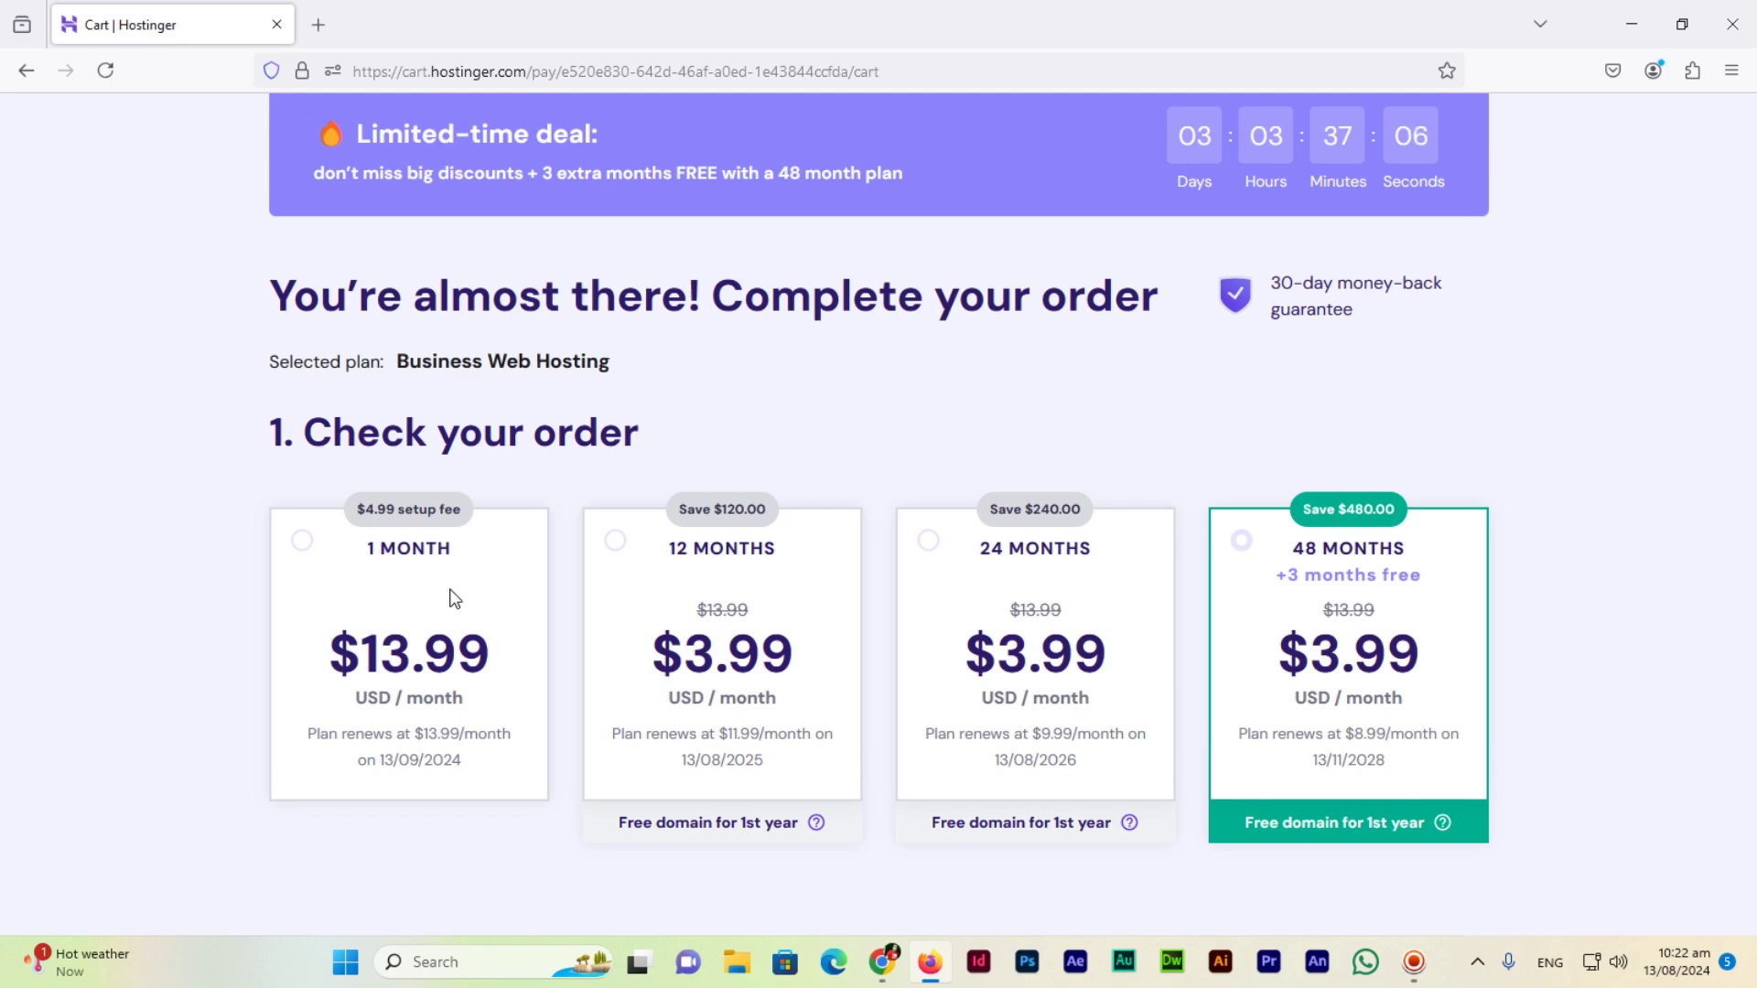
# - Review the cart's billing periods, account creation section and payment methods
pyautogui.scroll(-2, 455, 608)
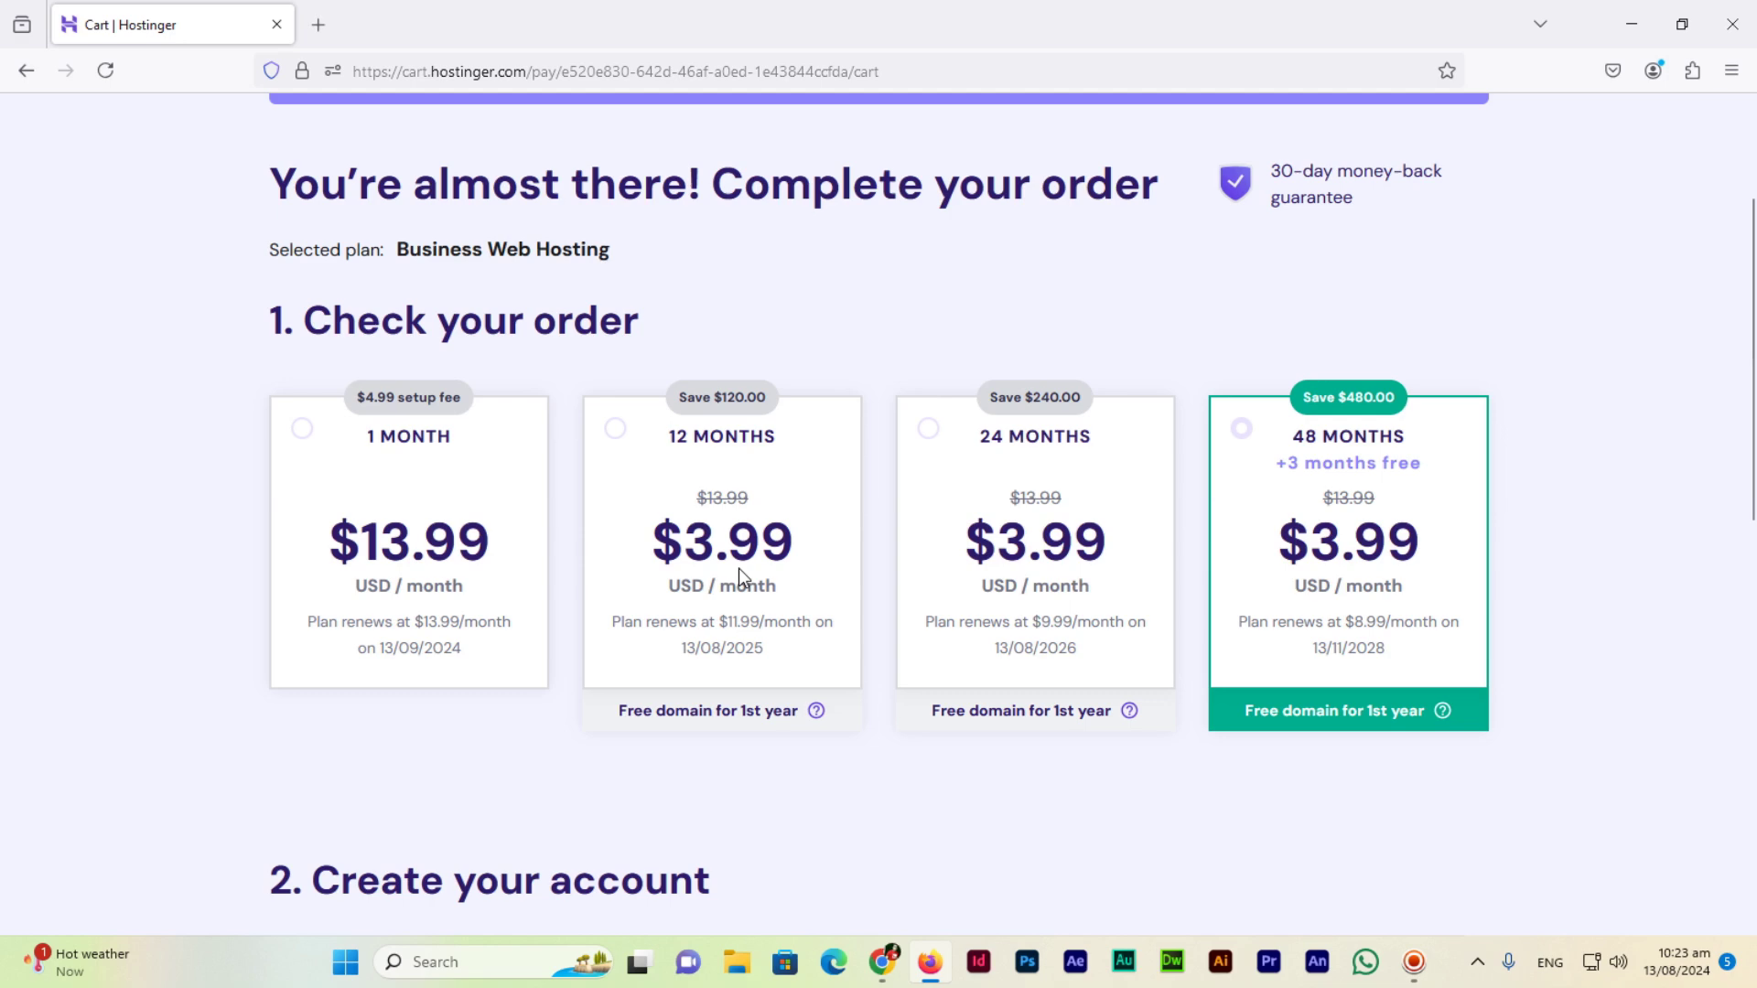
pyautogui.scroll(-5, 886, 588)
pyautogui.scroll(5, 816, 538)
pyautogui.scroll(-5, 758, 611)
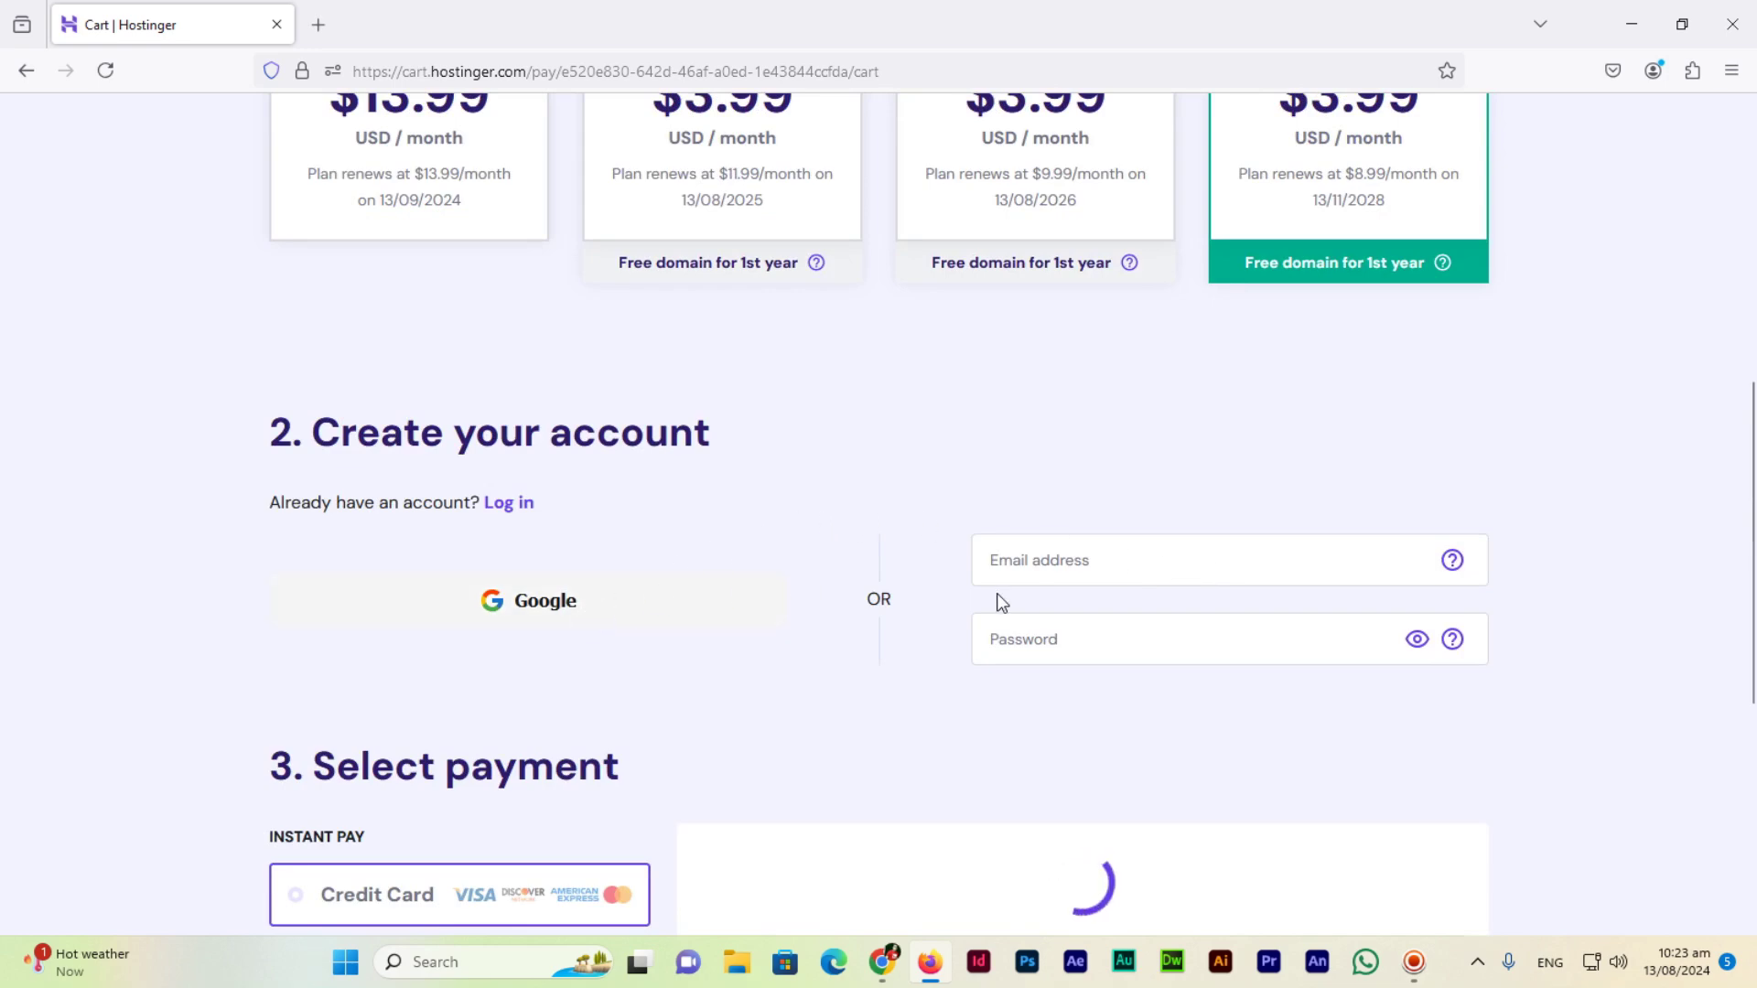
pyautogui.scroll(-4, 1190, 594)
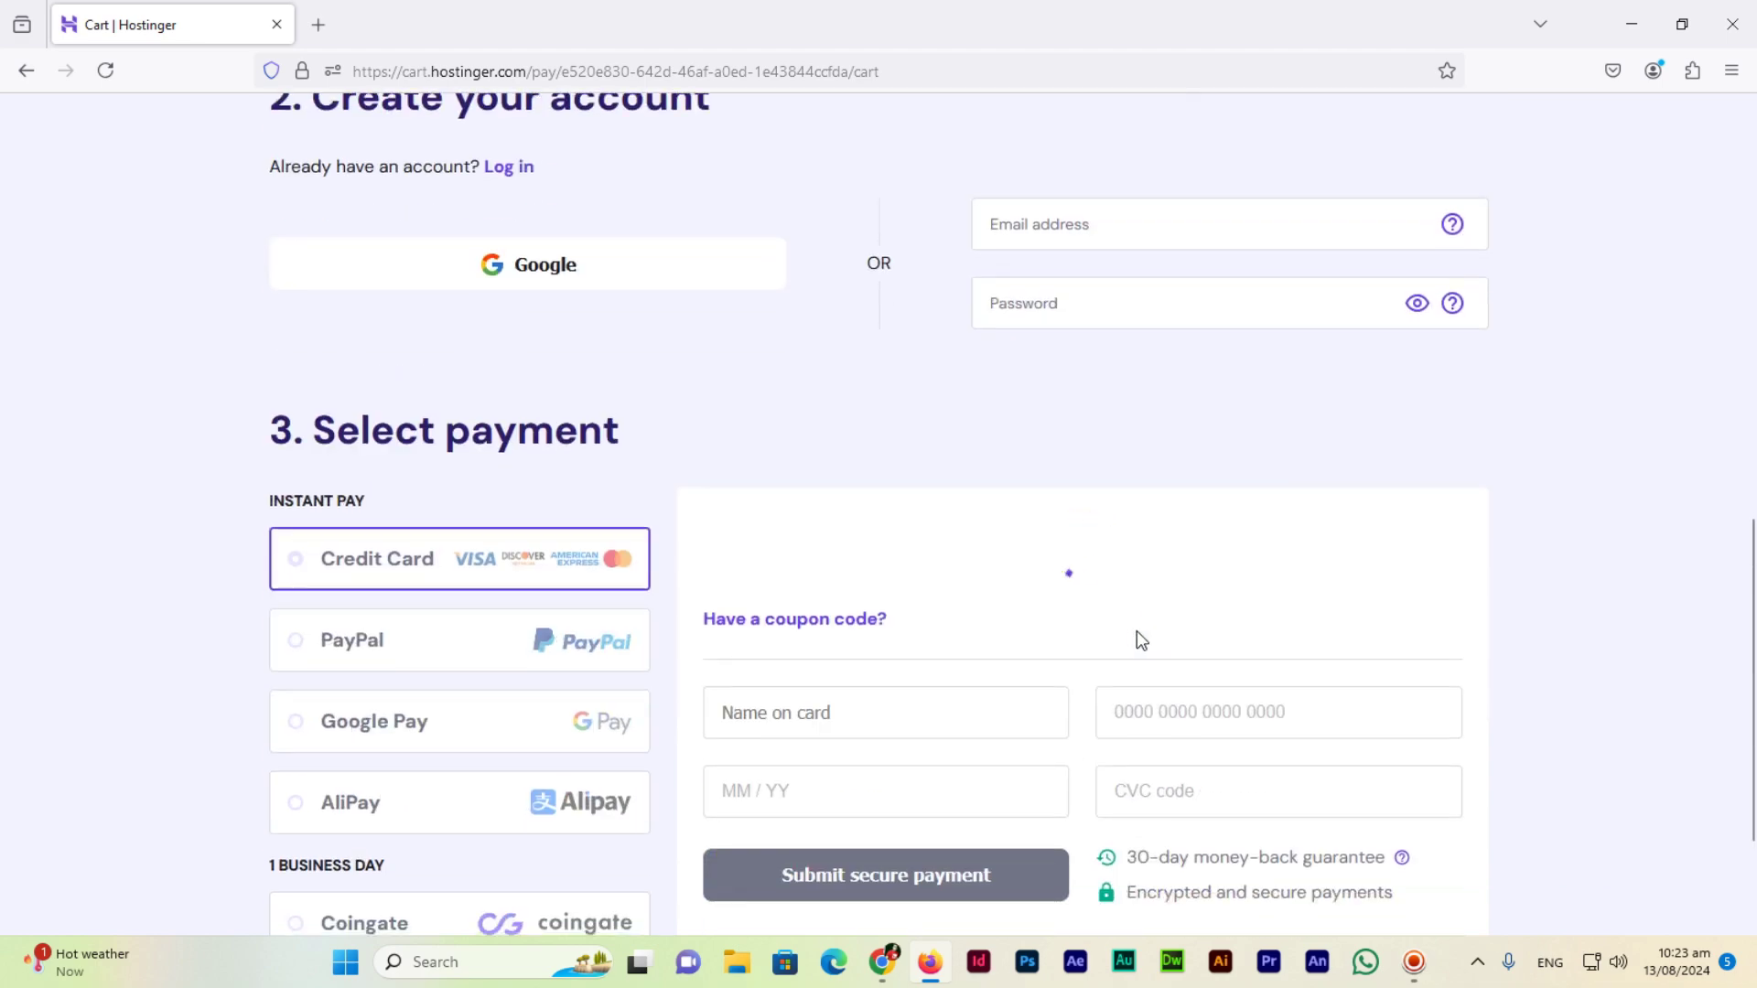
pyautogui.scroll(-2, 718, 615)
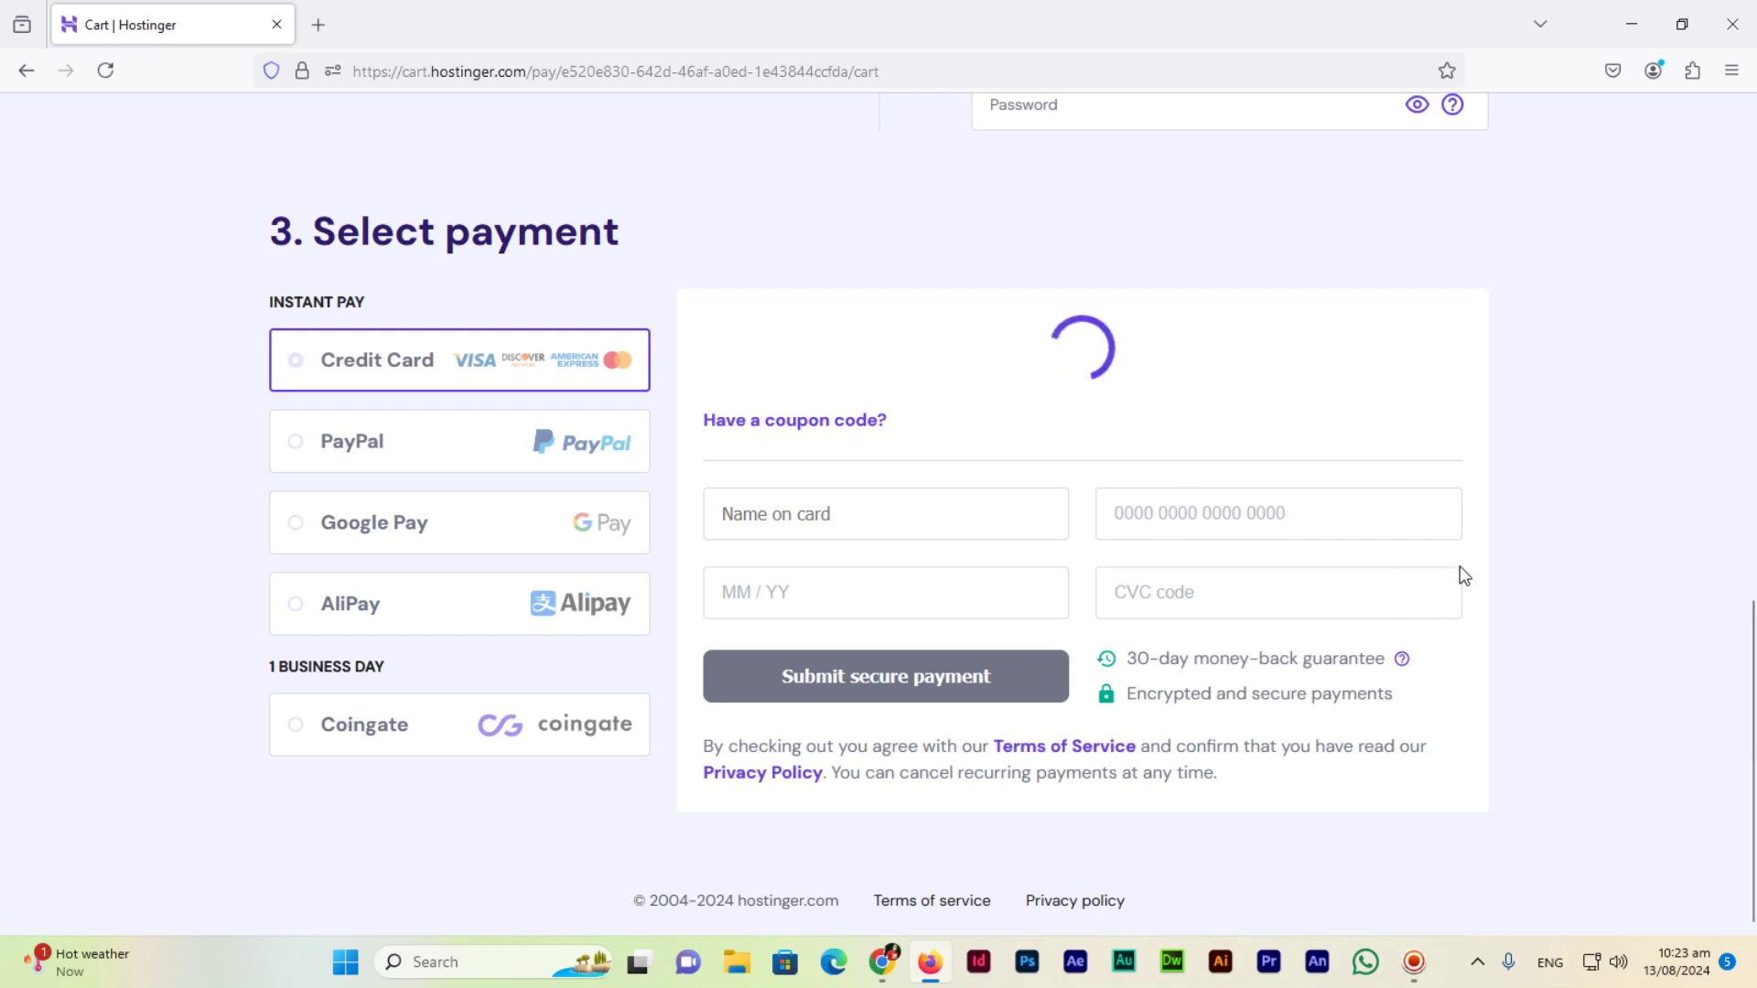
pyautogui.scroll(5, 1493, 580)
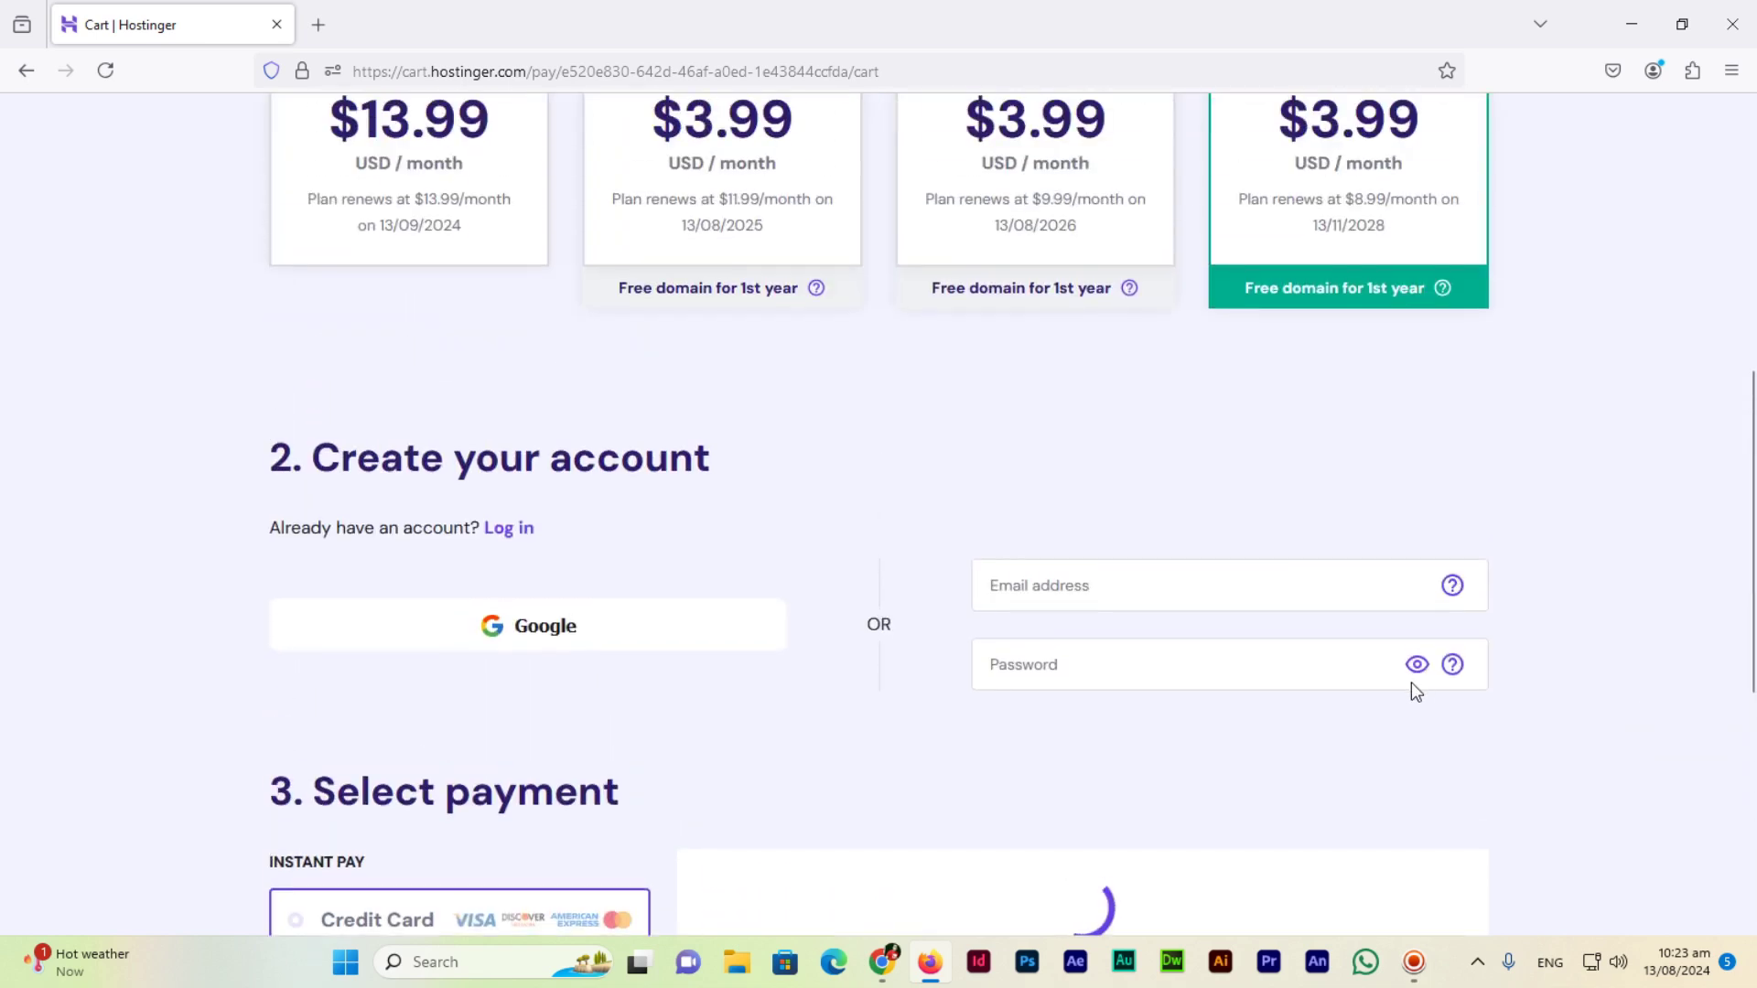
# - Return to the hosting dashboard, start claiming the free domain and enter learneasycode as the domain name
pyautogui.click(1630, 20)
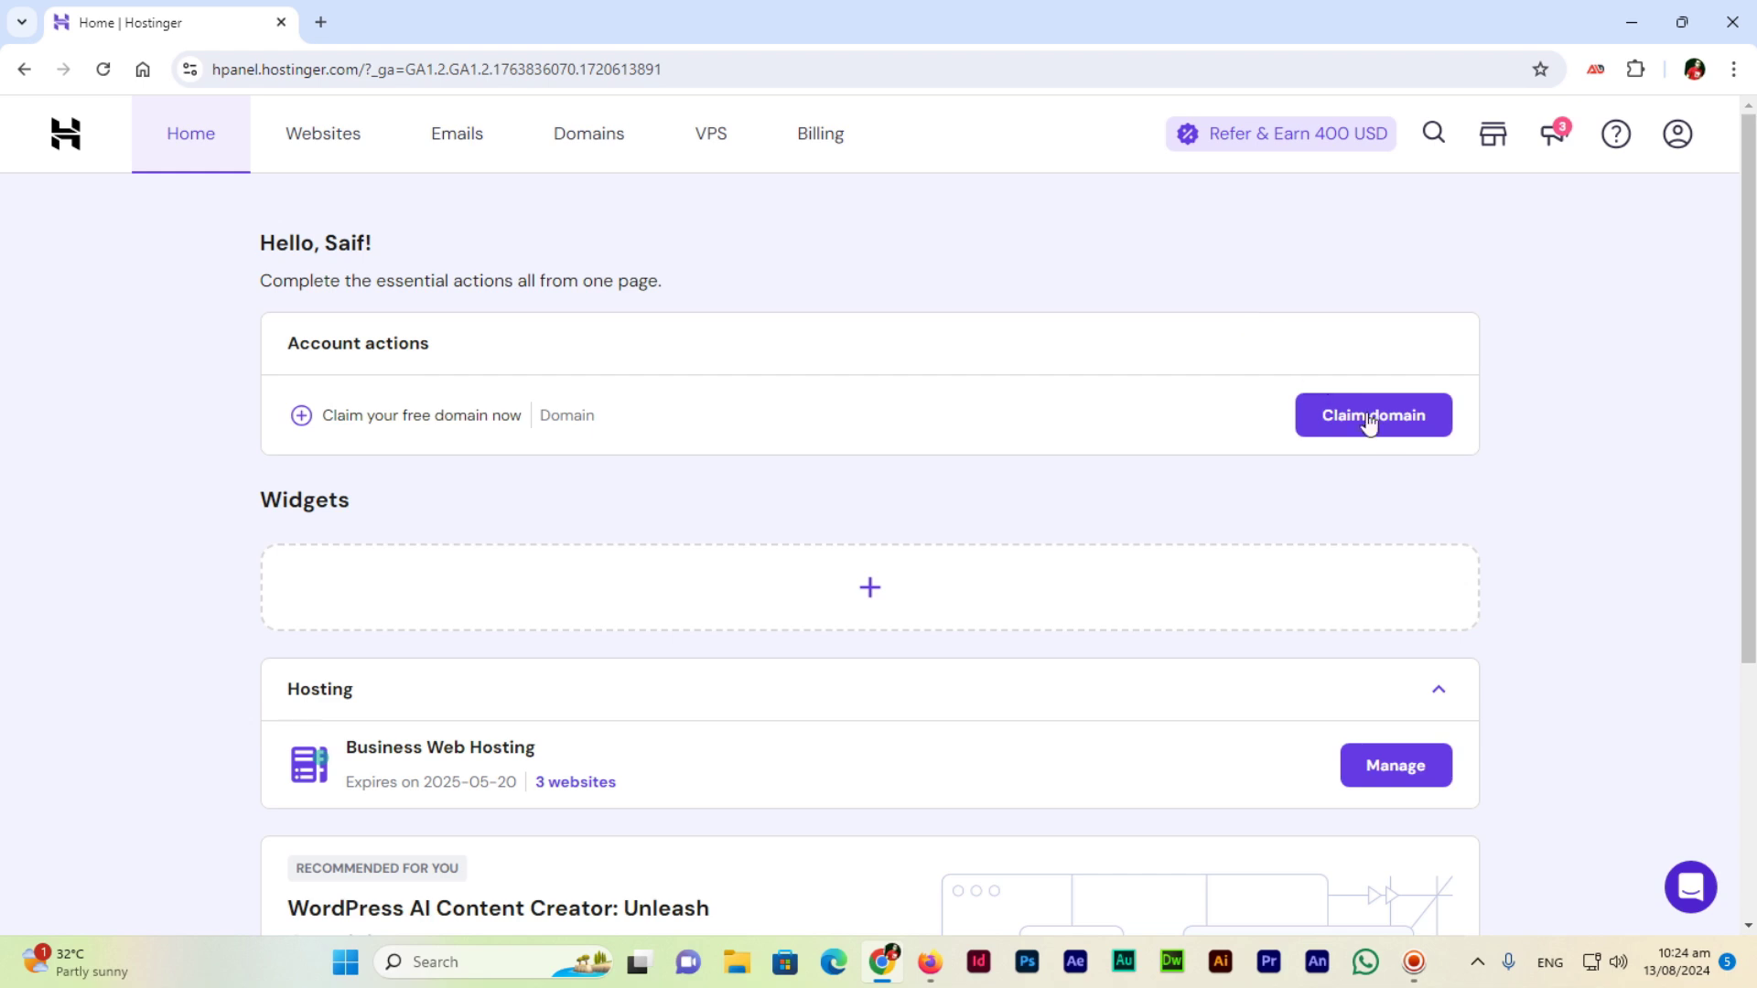
pyautogui.click(1389, 421)
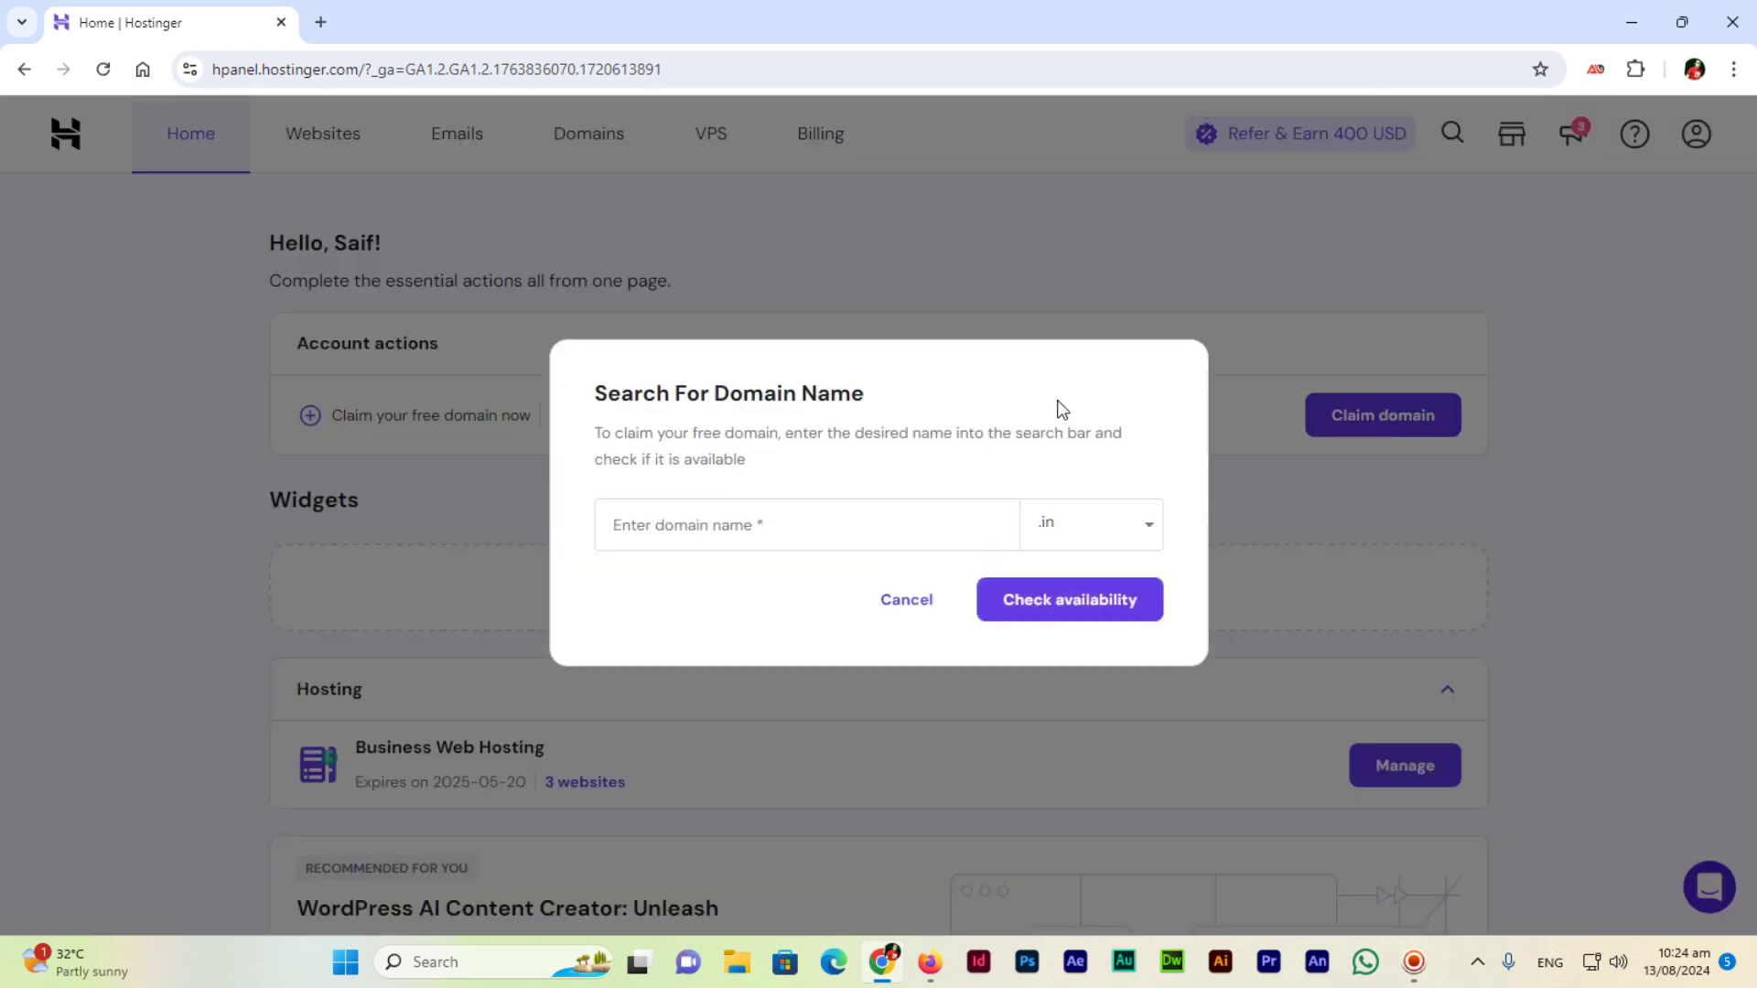
pyautogui.click(952, 512)
pyautogui.write('learneasycode')
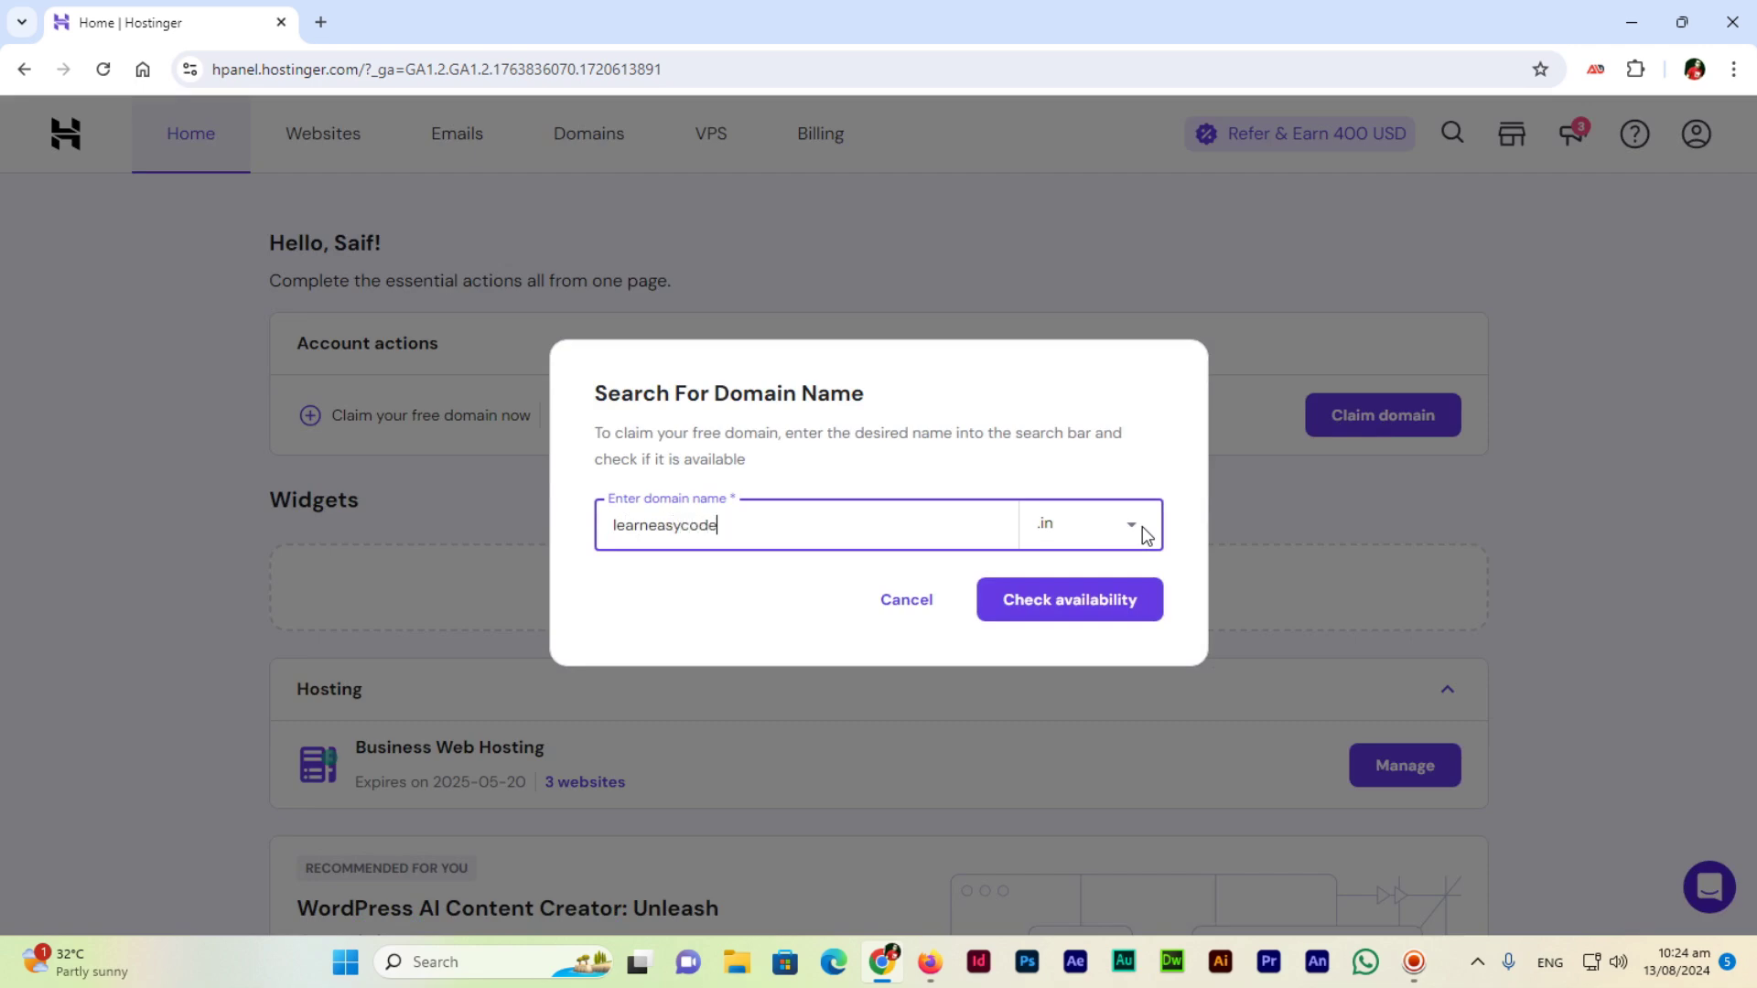
# - Look through the available domain extensions, choose .com and check the availability of learneasycode.com
pyautogui.click(1112, 538)
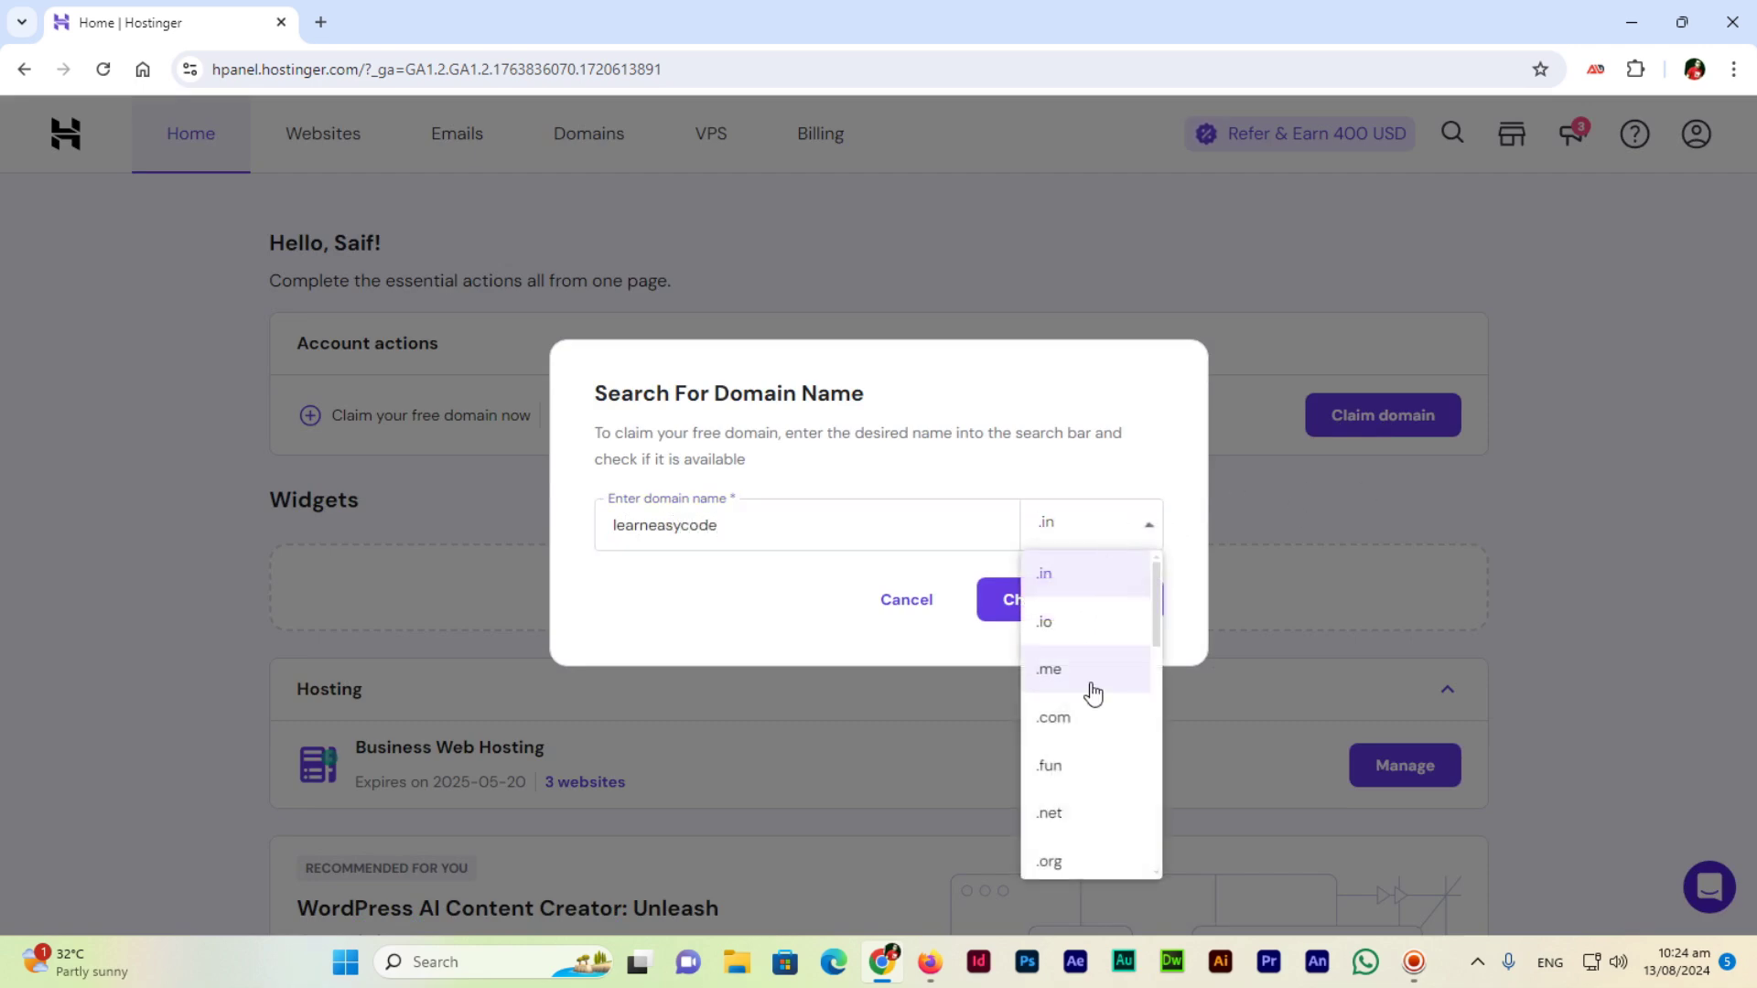
pyautogui.scroll(-3, 1105, 683)
pyautogui.scroll(2, 1103, 697)
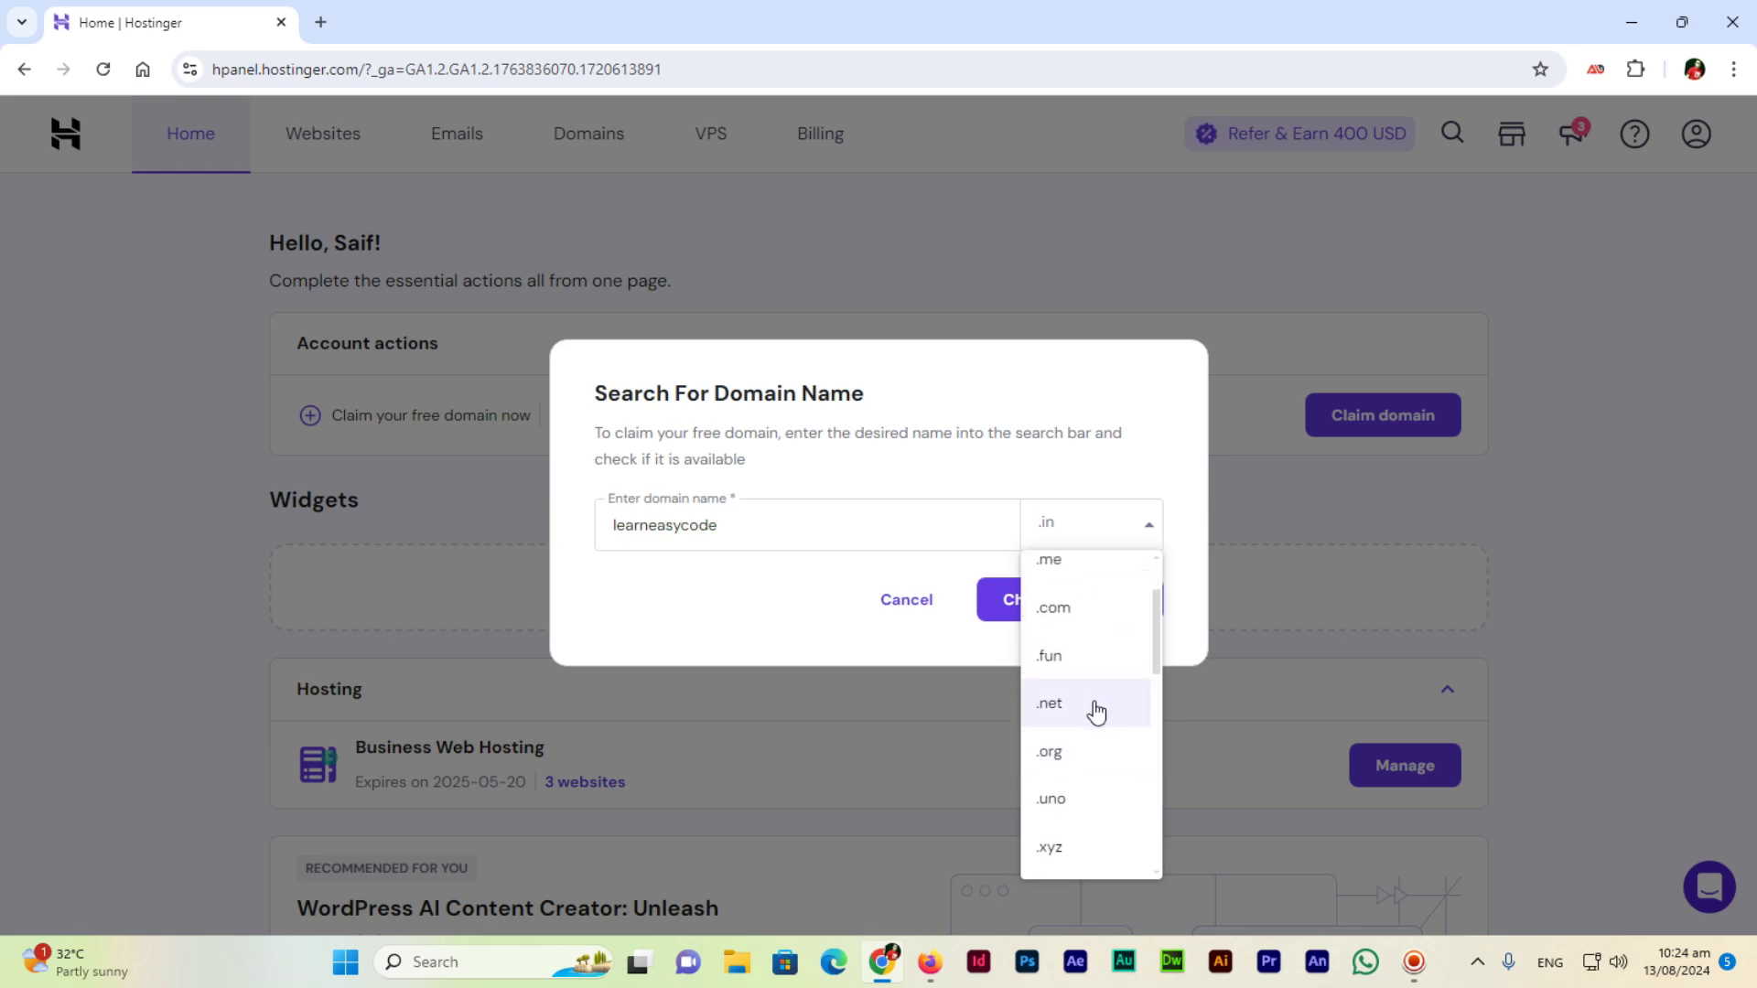
pyautogui.scroll(-2, 1098, 707)
pyautogui.scroll(-2, 1096, 712)
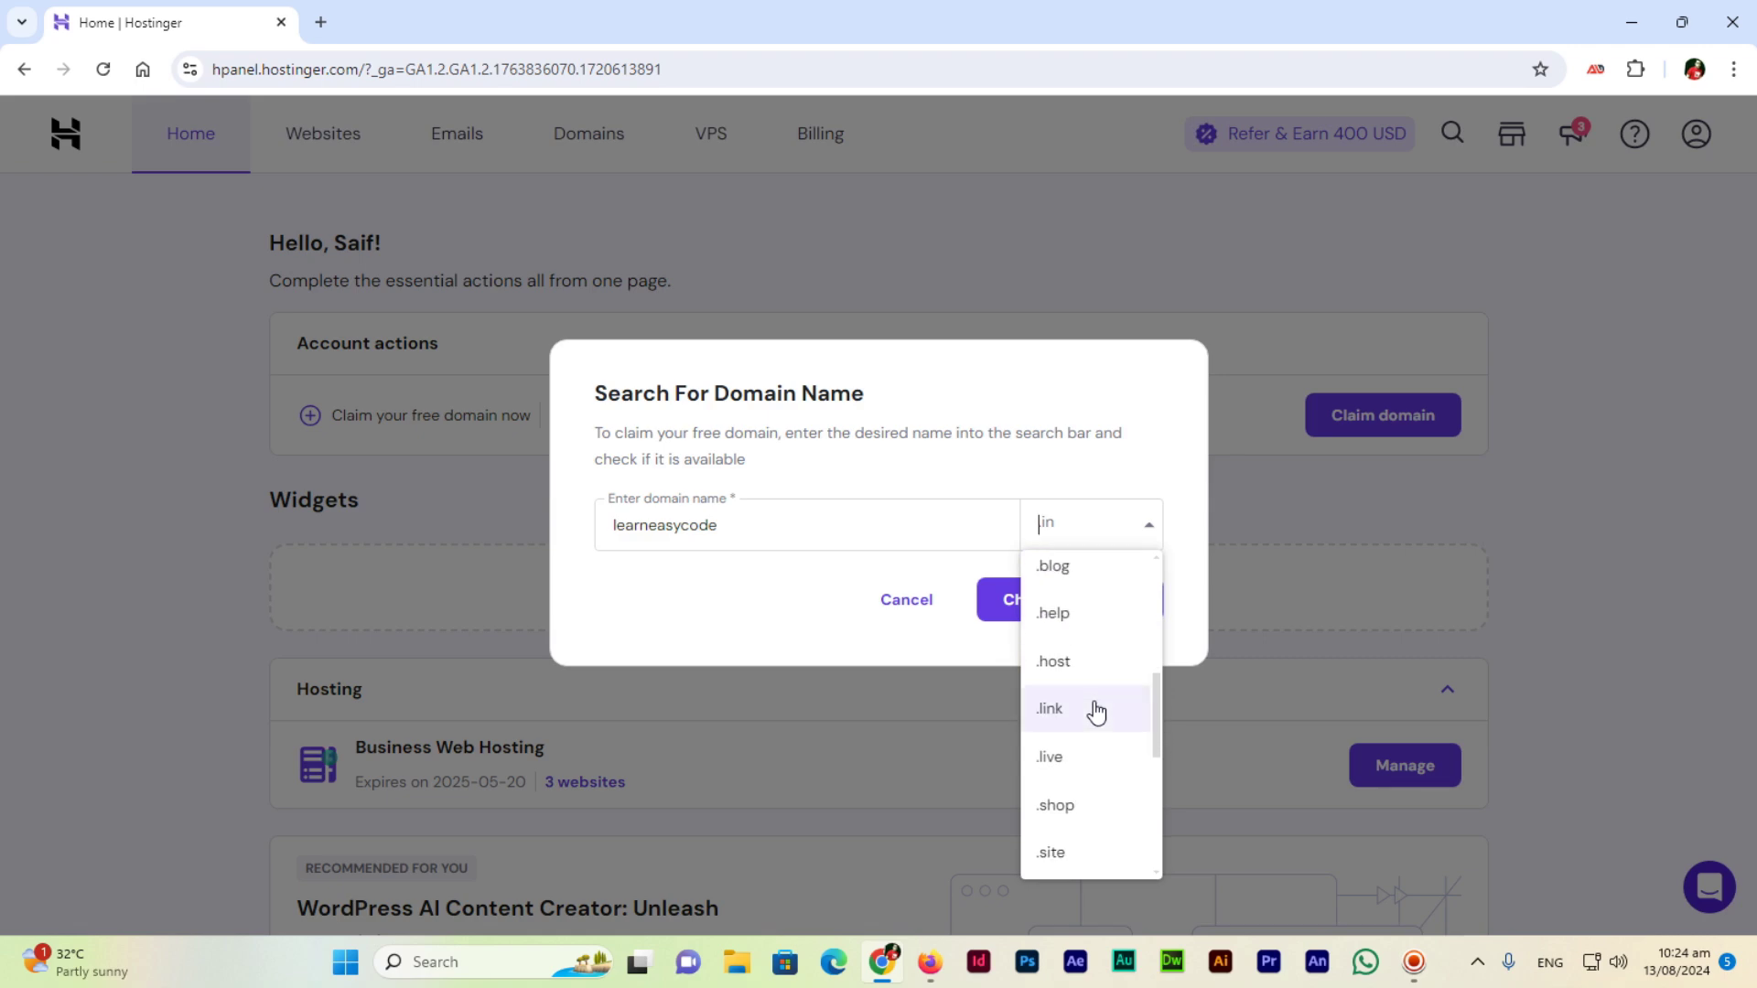
pyautogui.scroll(-3, 1096, 712)
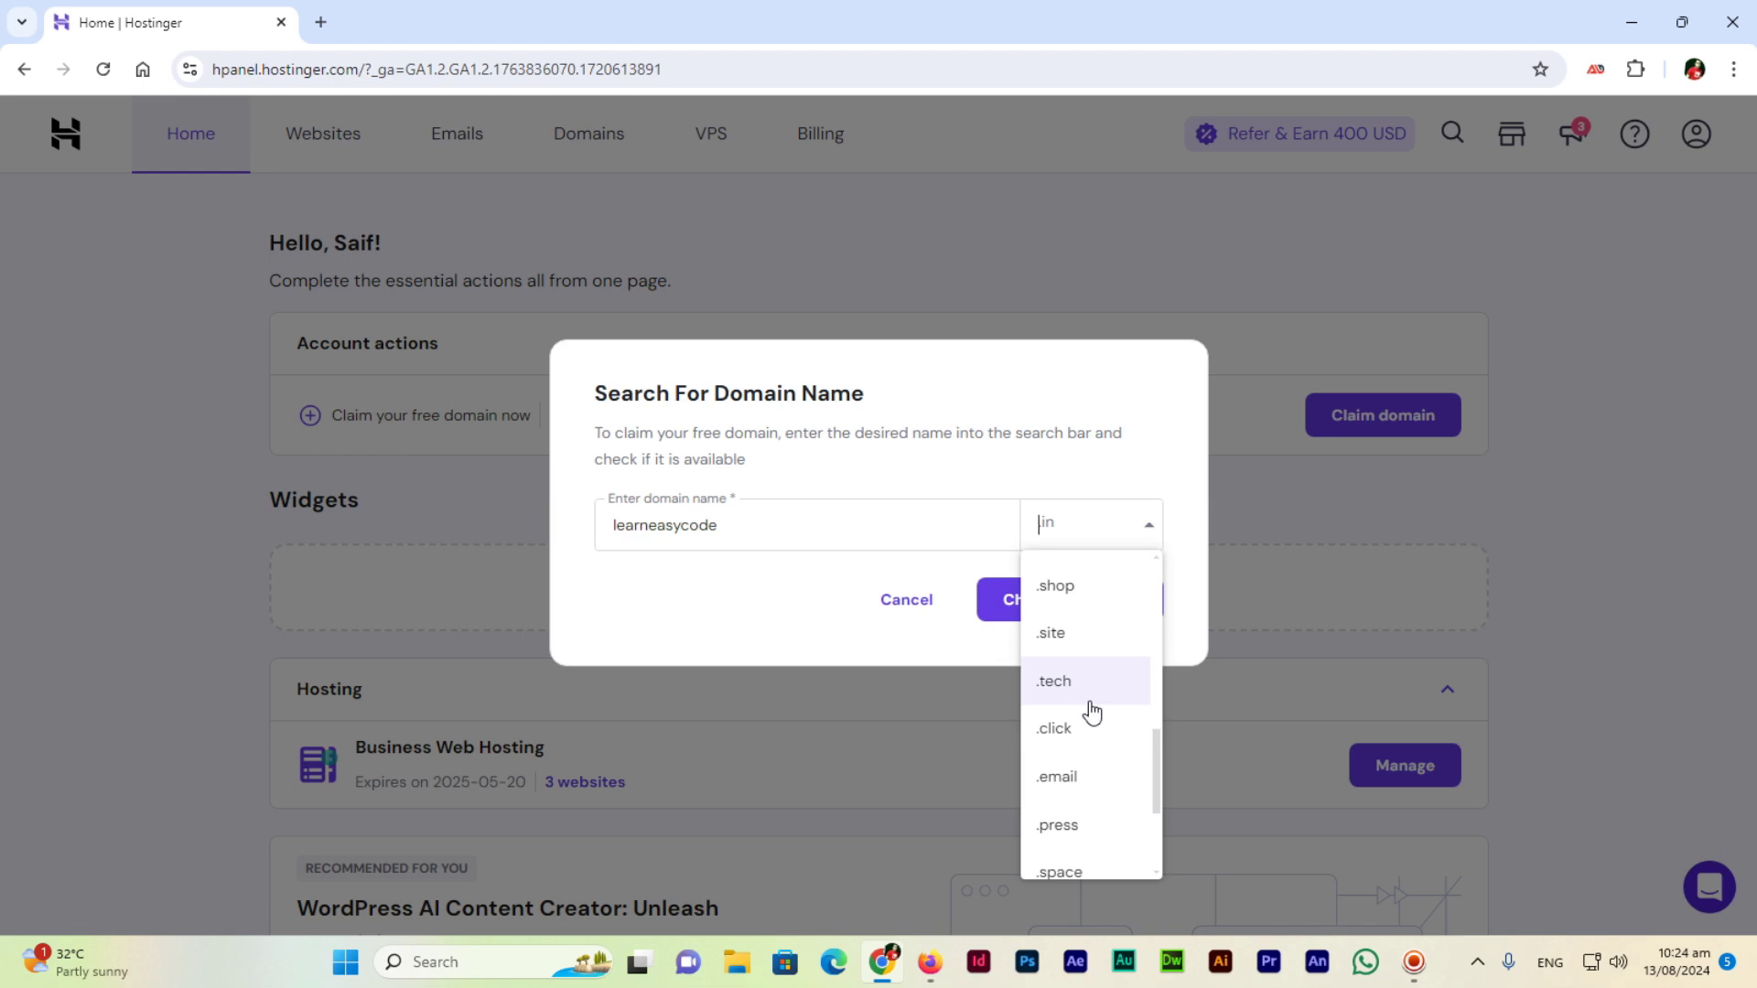
pyautogui.scroll(-3, 1102, 701)
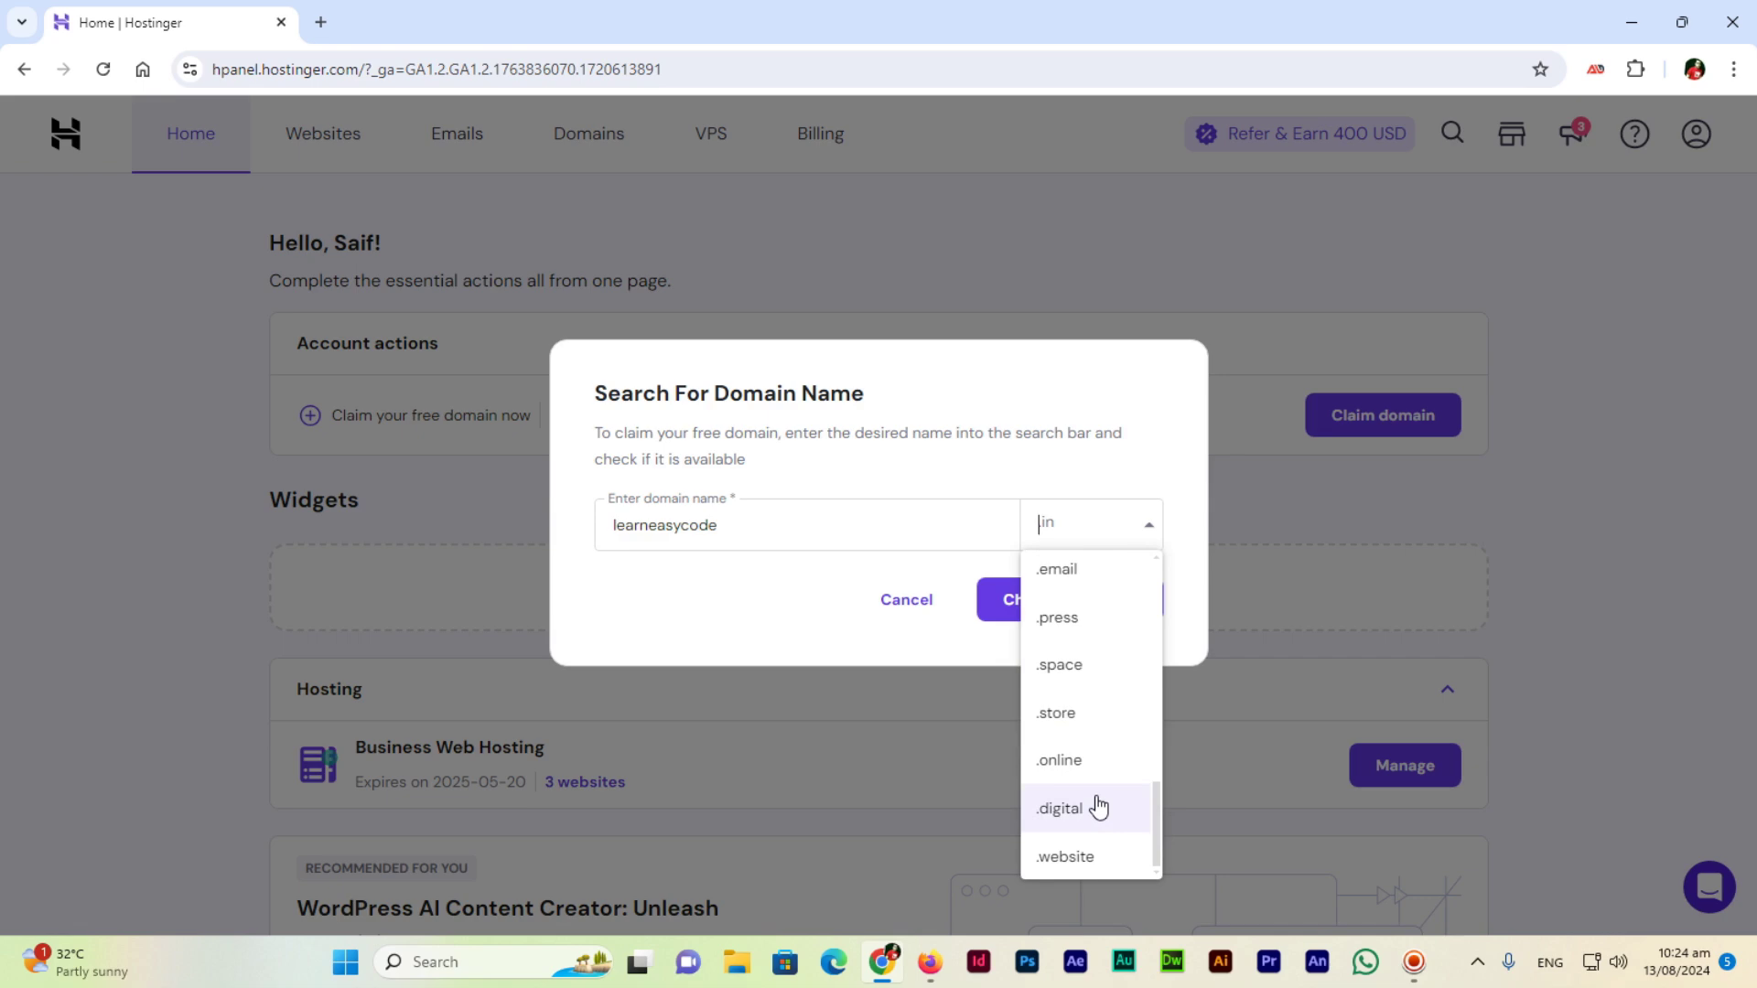
pyautogui.scroll(10, 1098, 807)
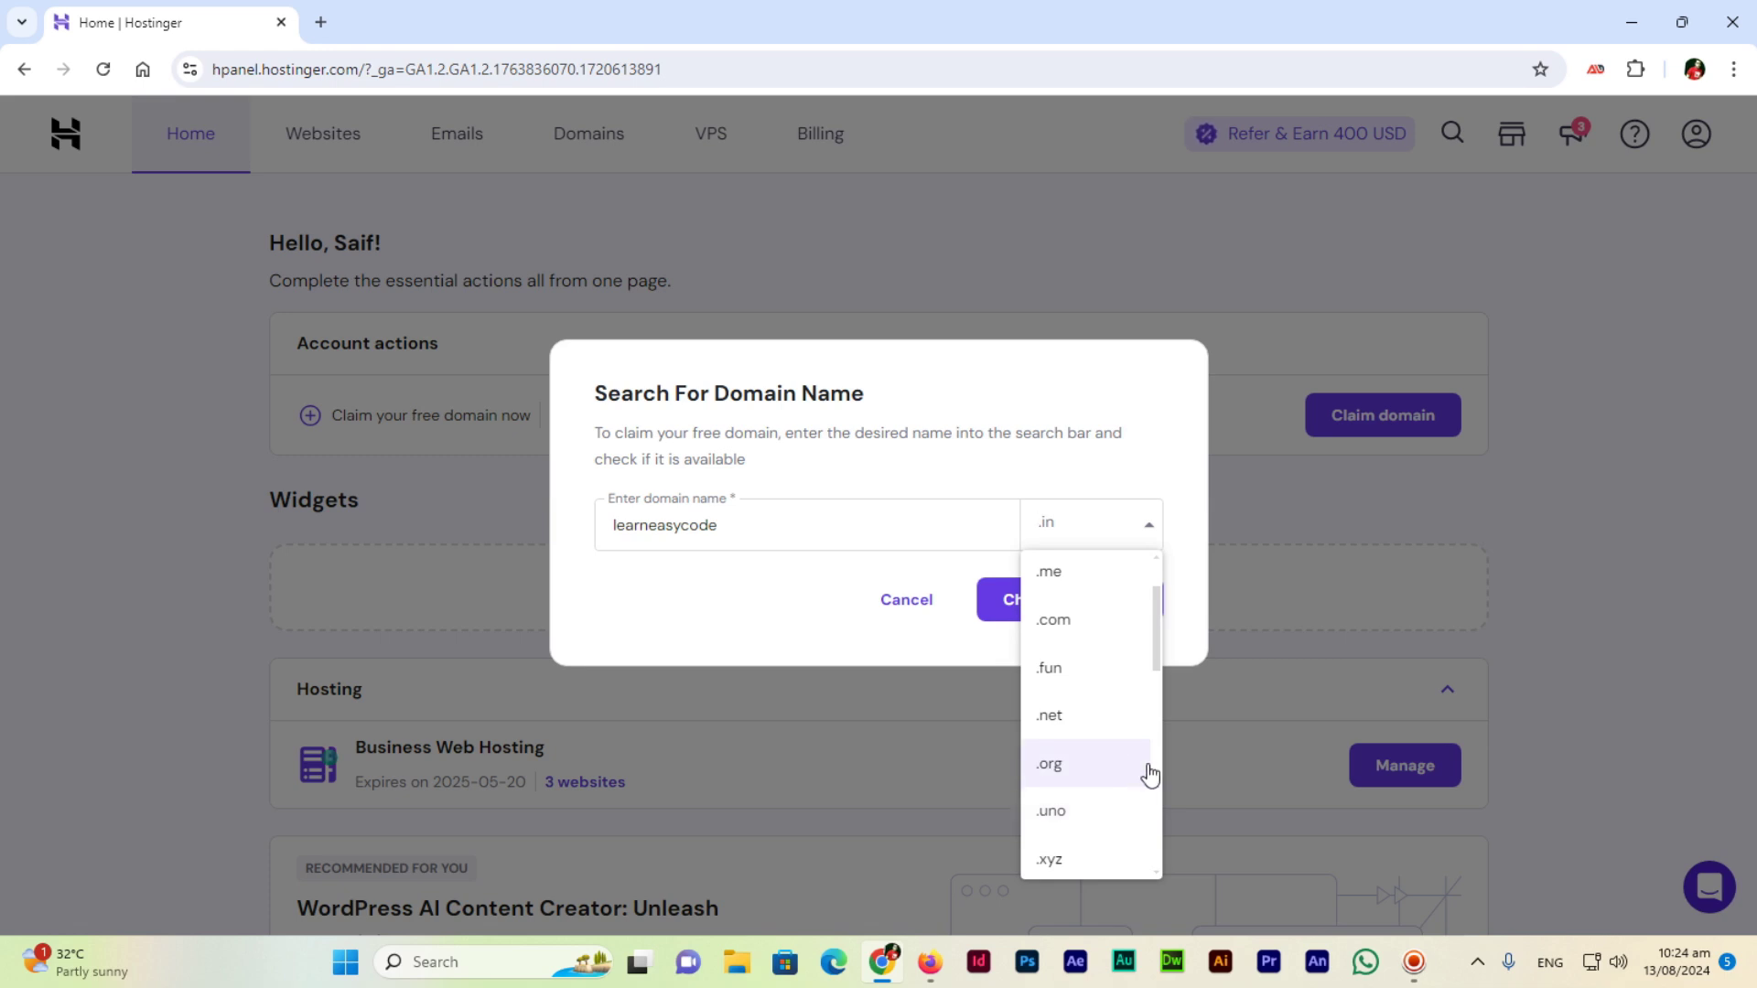
pyautogui.click(1057, 624)
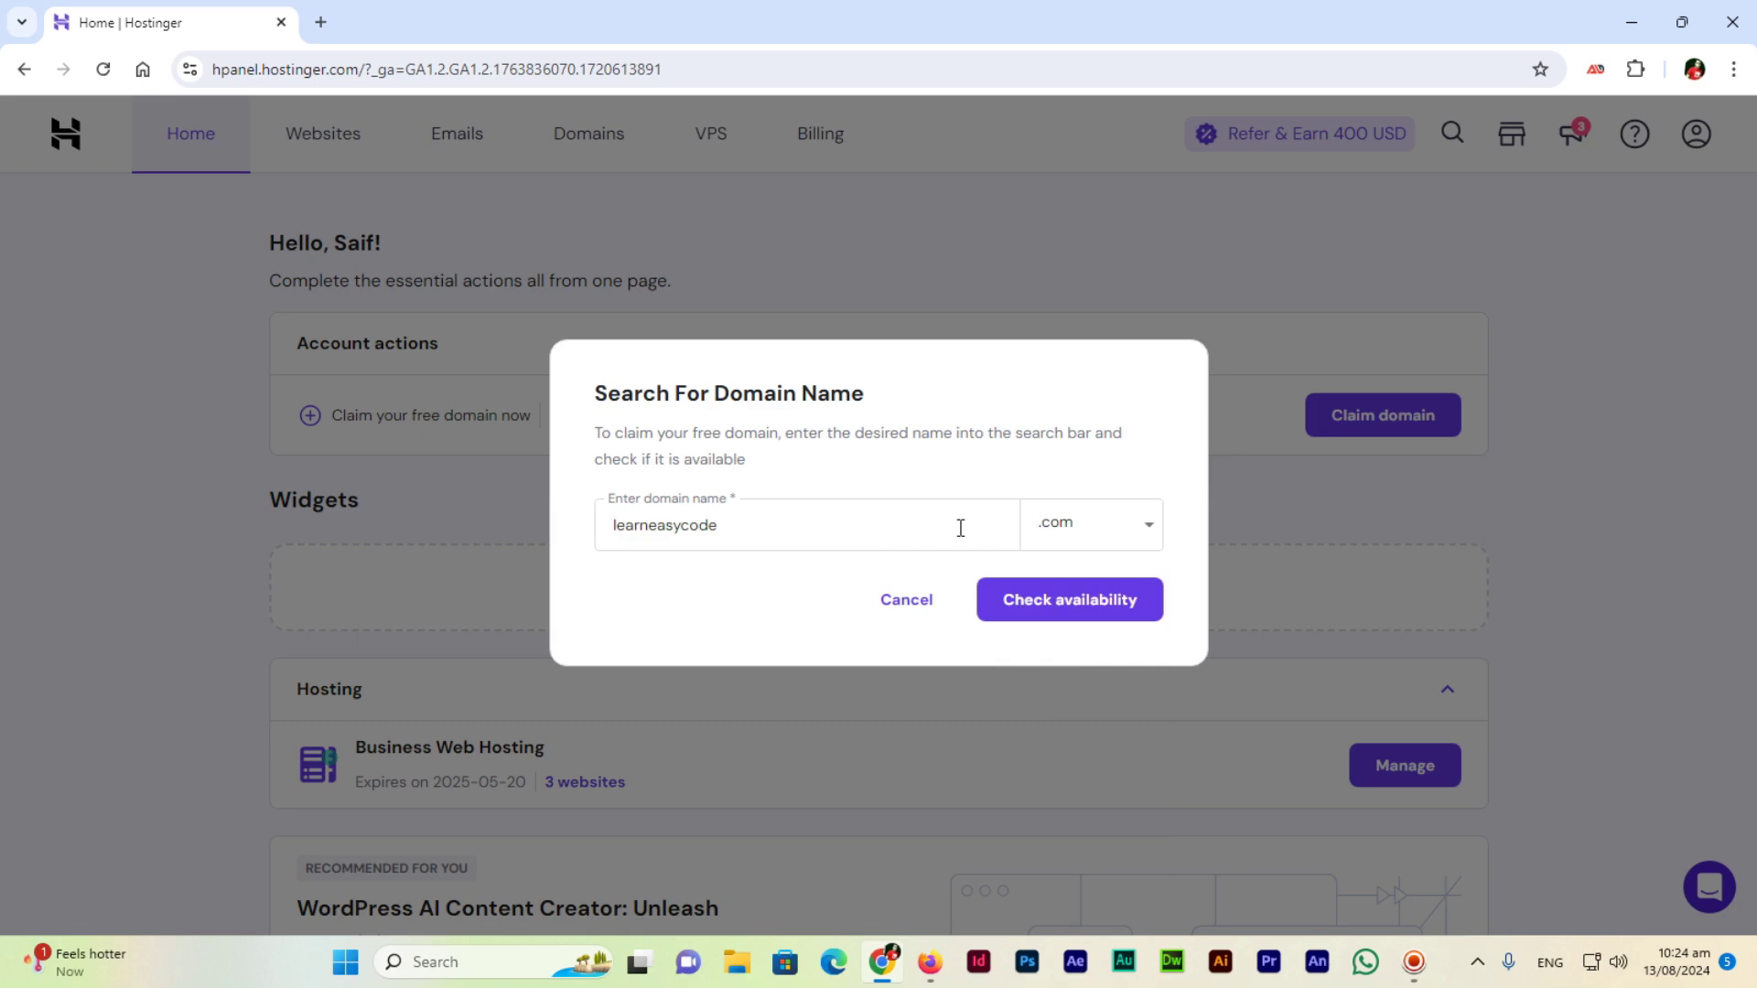
pyautogui.click(1047, 608)
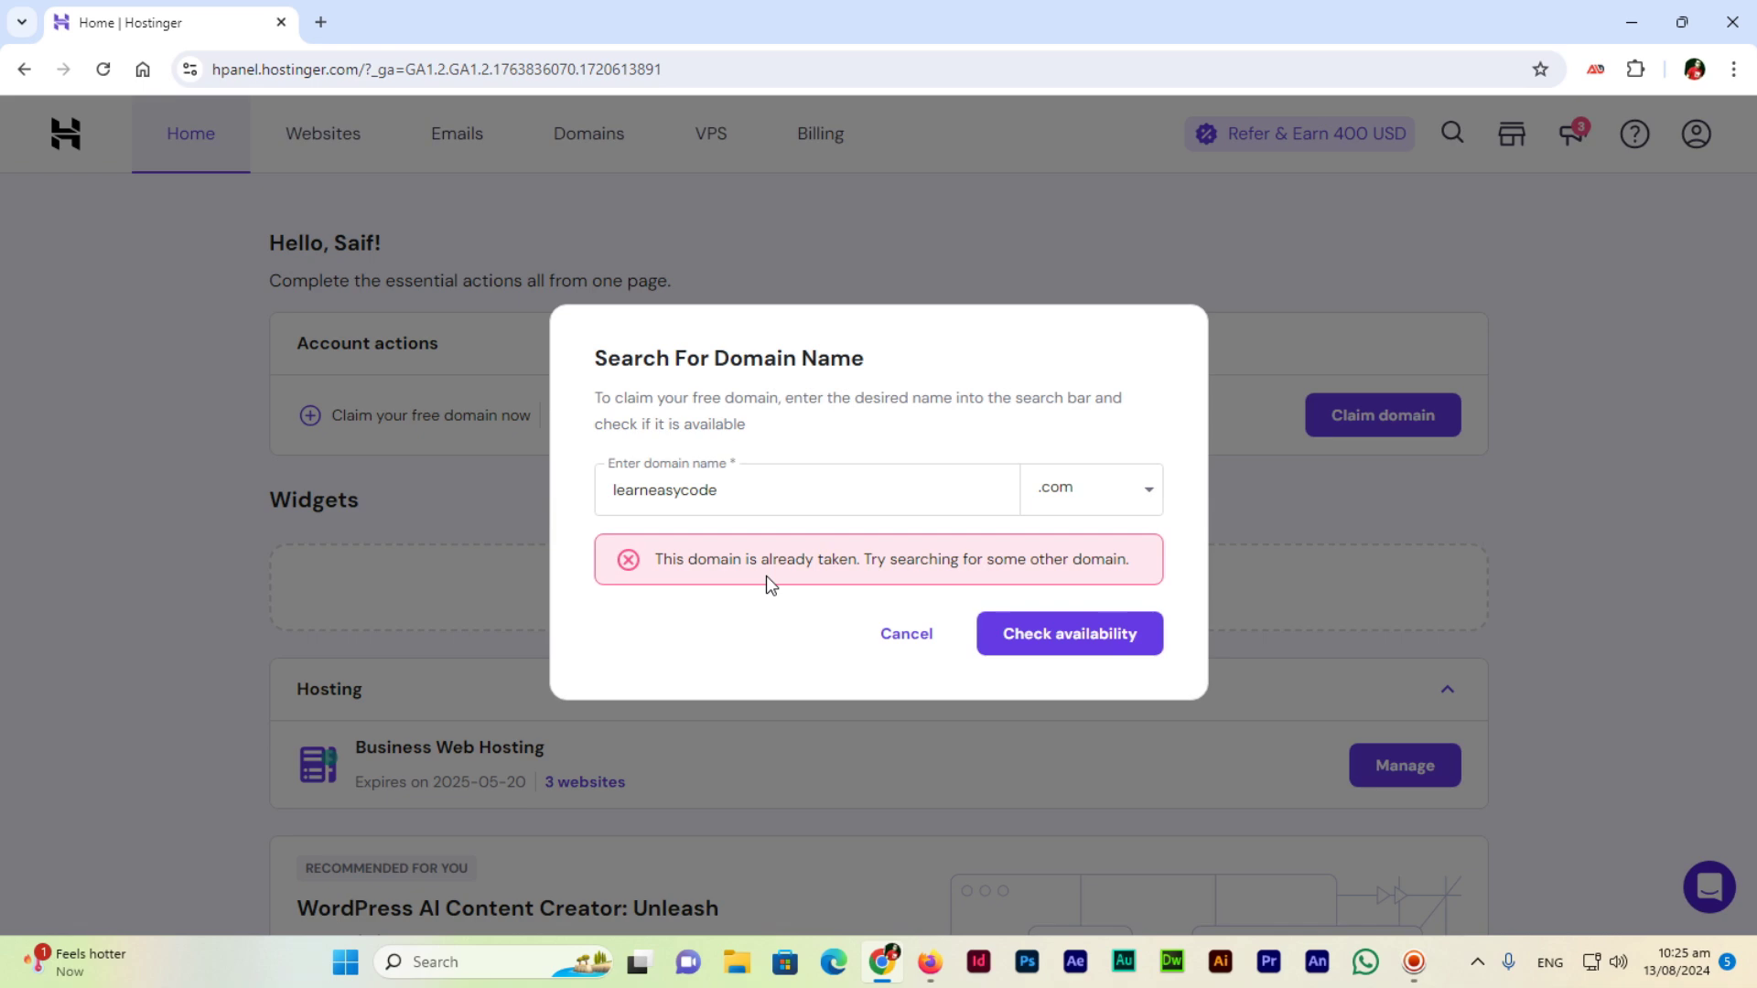
# - Replace the domain name with thevipinfo, glance at the cart's billing periods in Firefox, and check the availability of thevipinfo.com
pyautogui.click(769, 508)
pyautogui.doubleClick(768, 509)
pyautogui.write('thevipi')
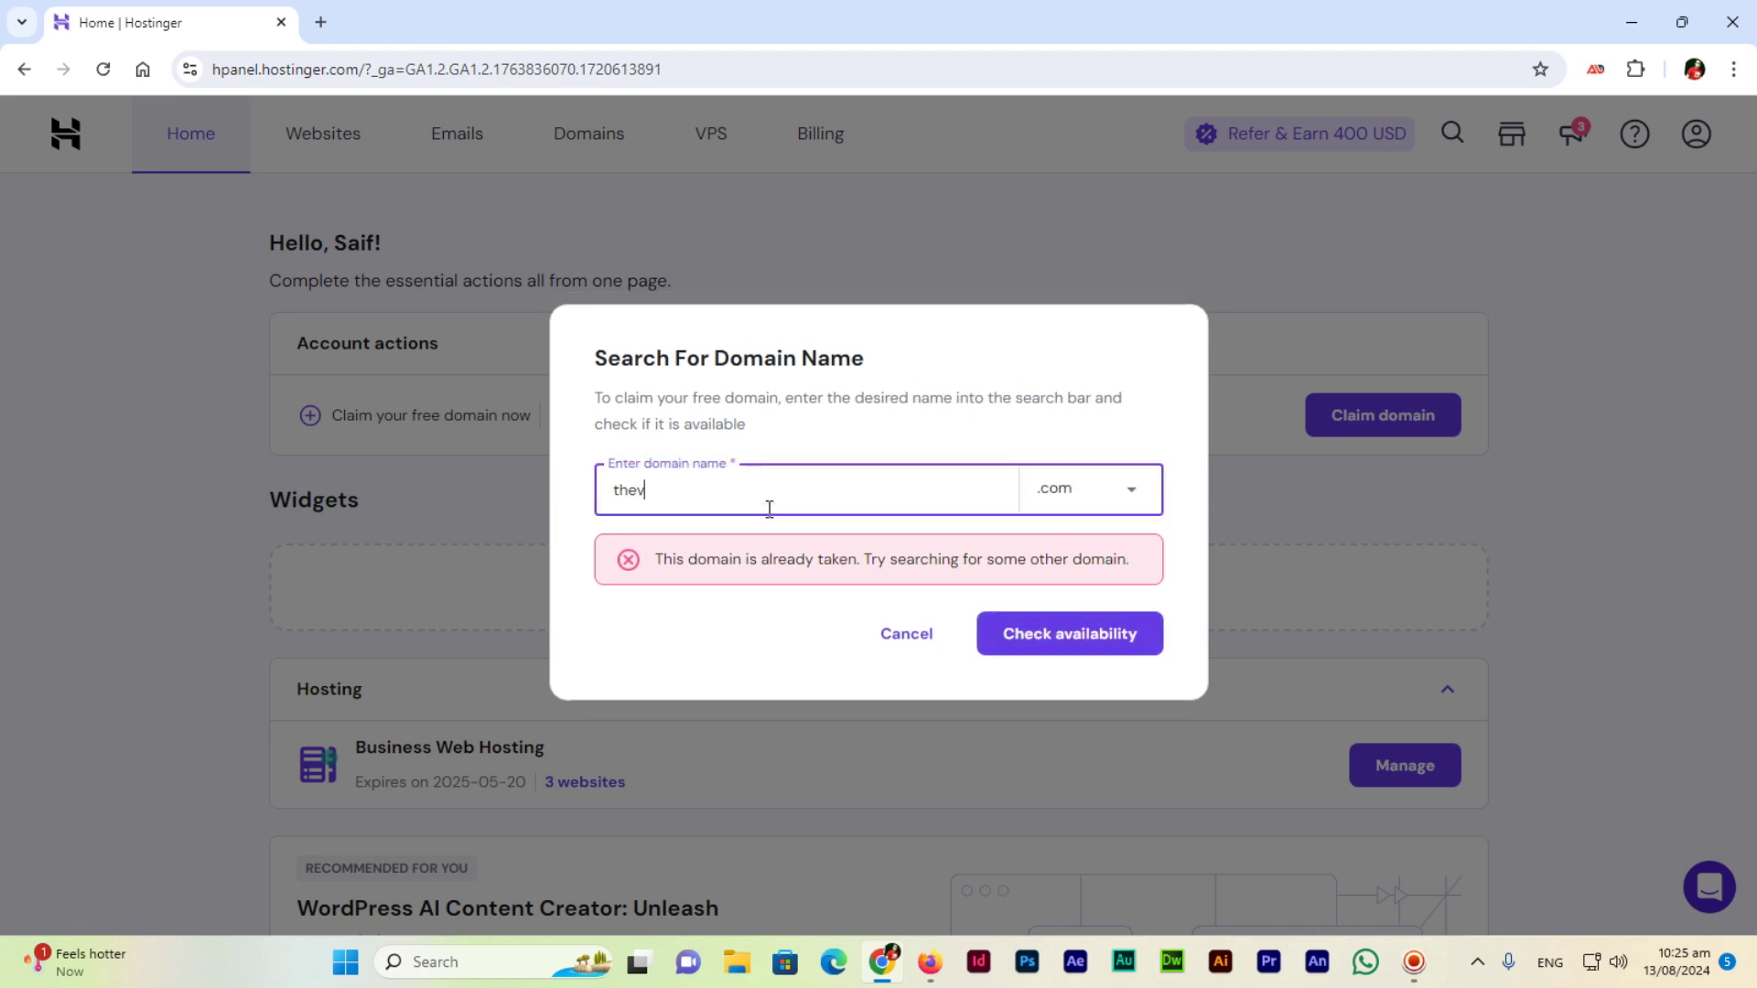
pyautogui.write('nfo')
pyautogui.click(928, 960)
pyautogui.scroll(5, 681, 616)
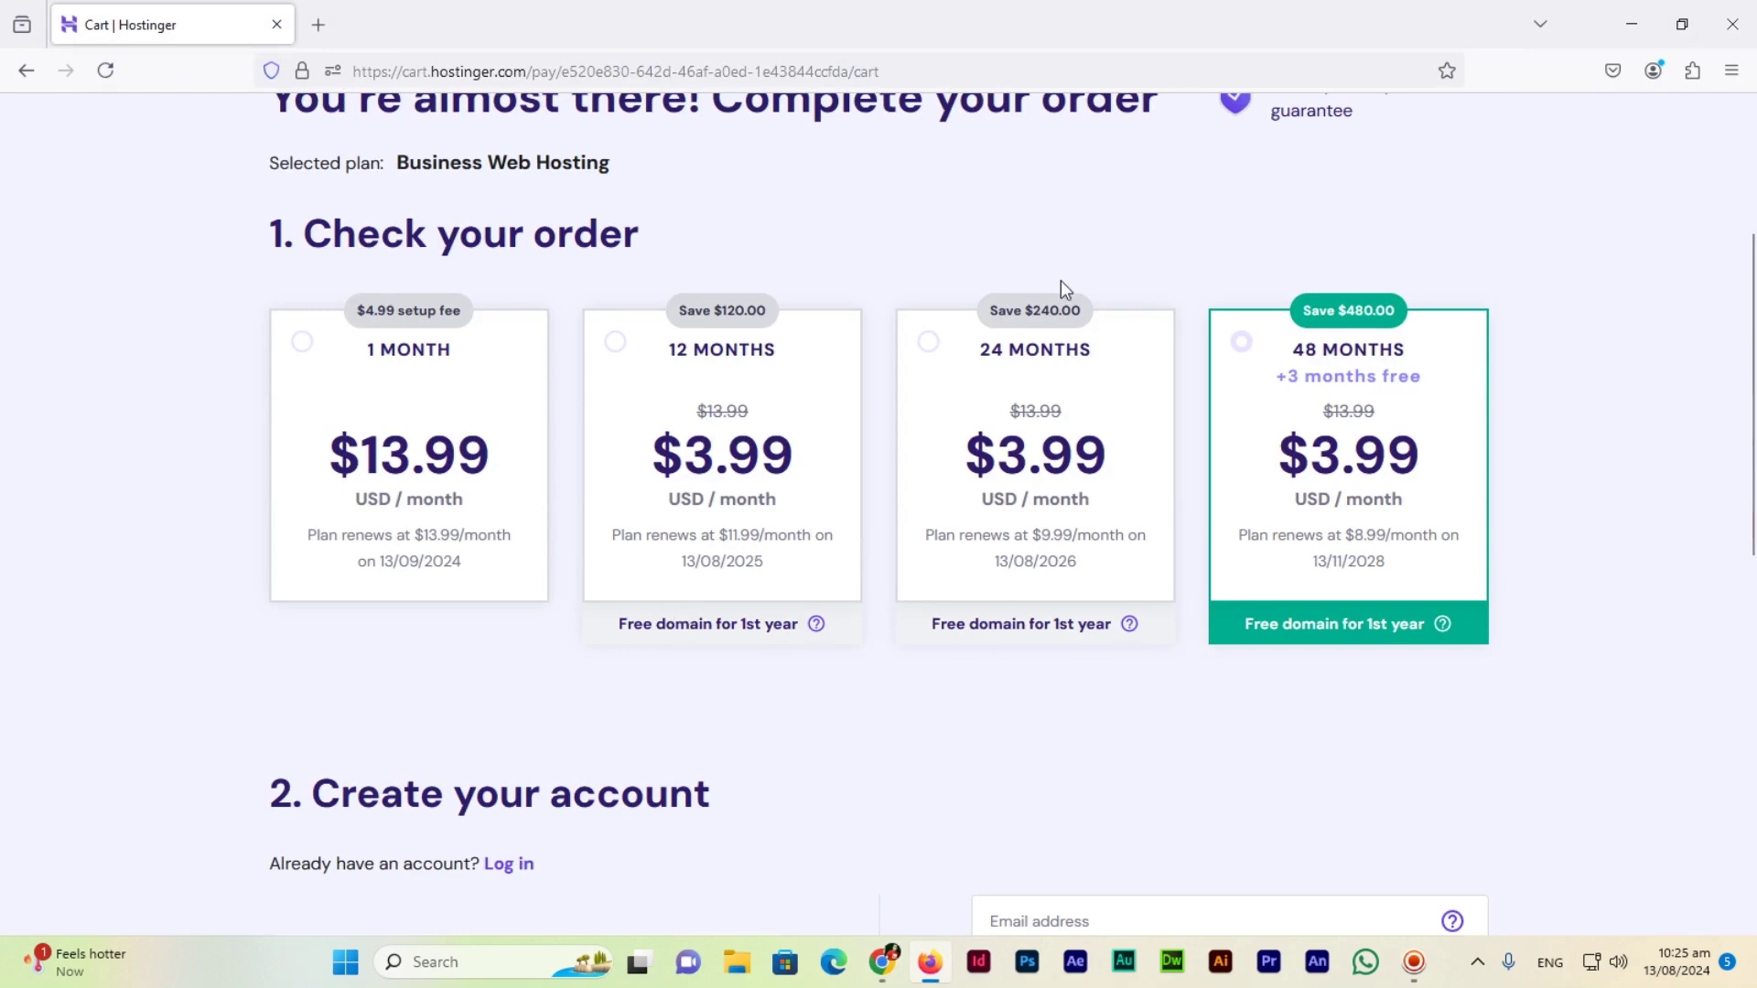
pyautogui.click(1631, 24)
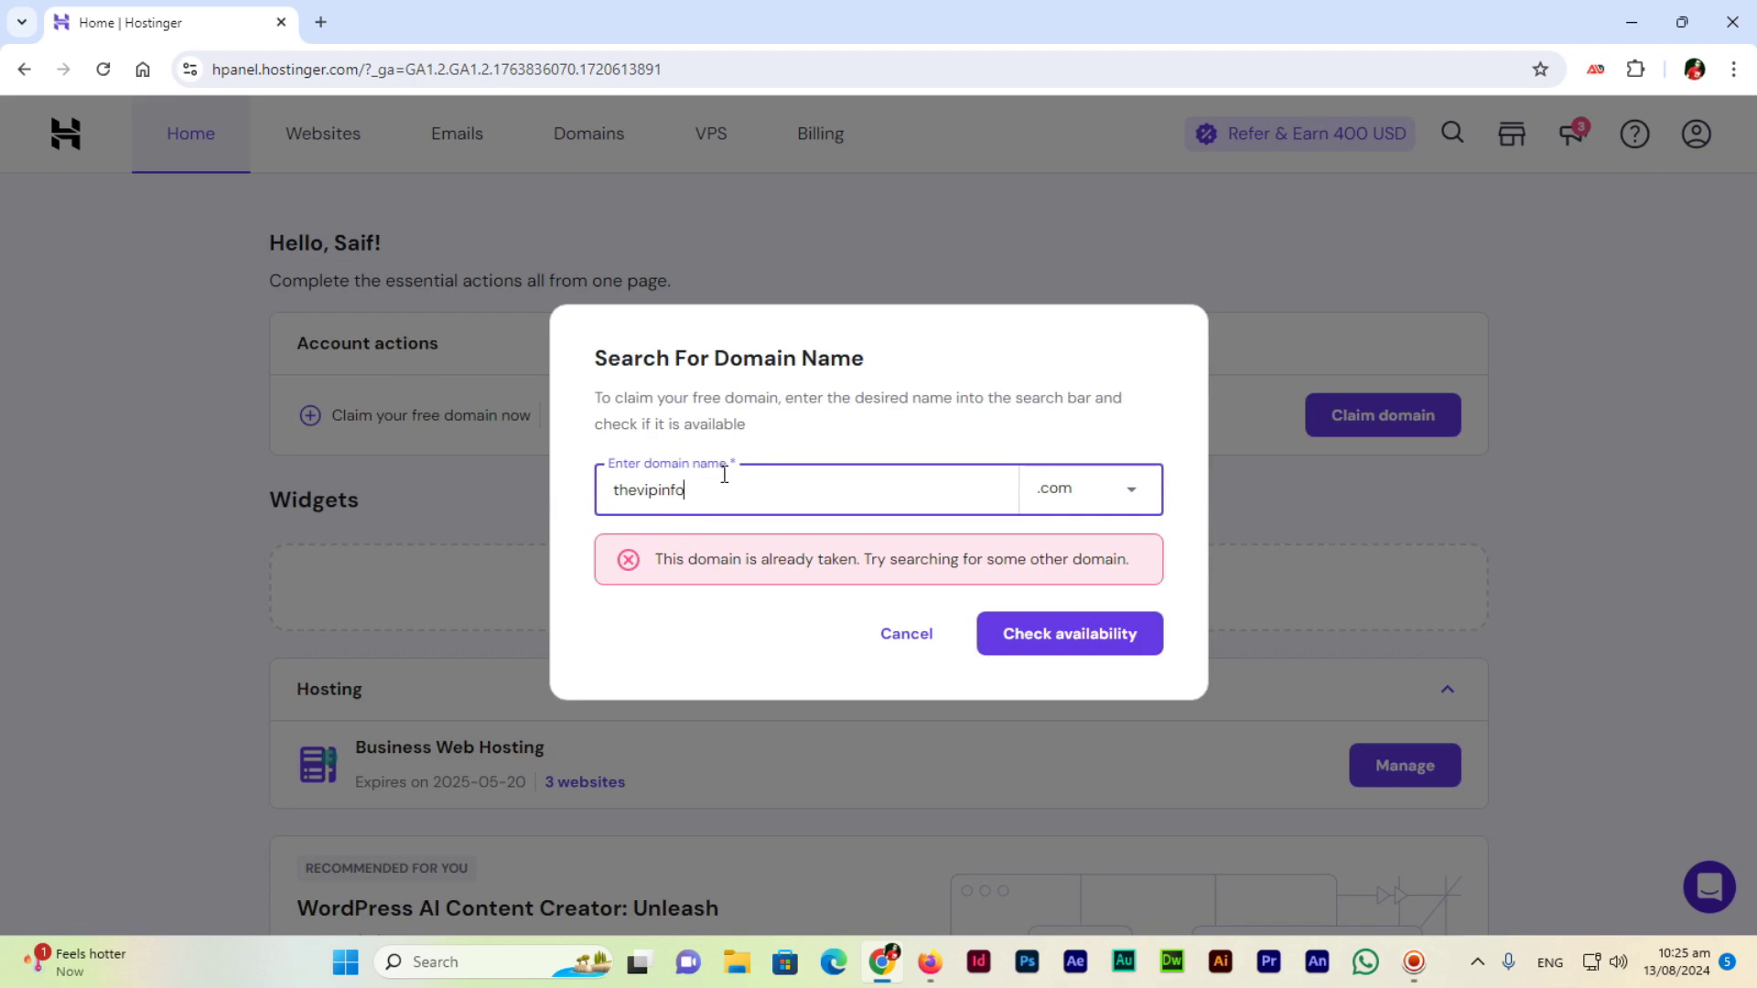
pyautogui.click(1064, 652)
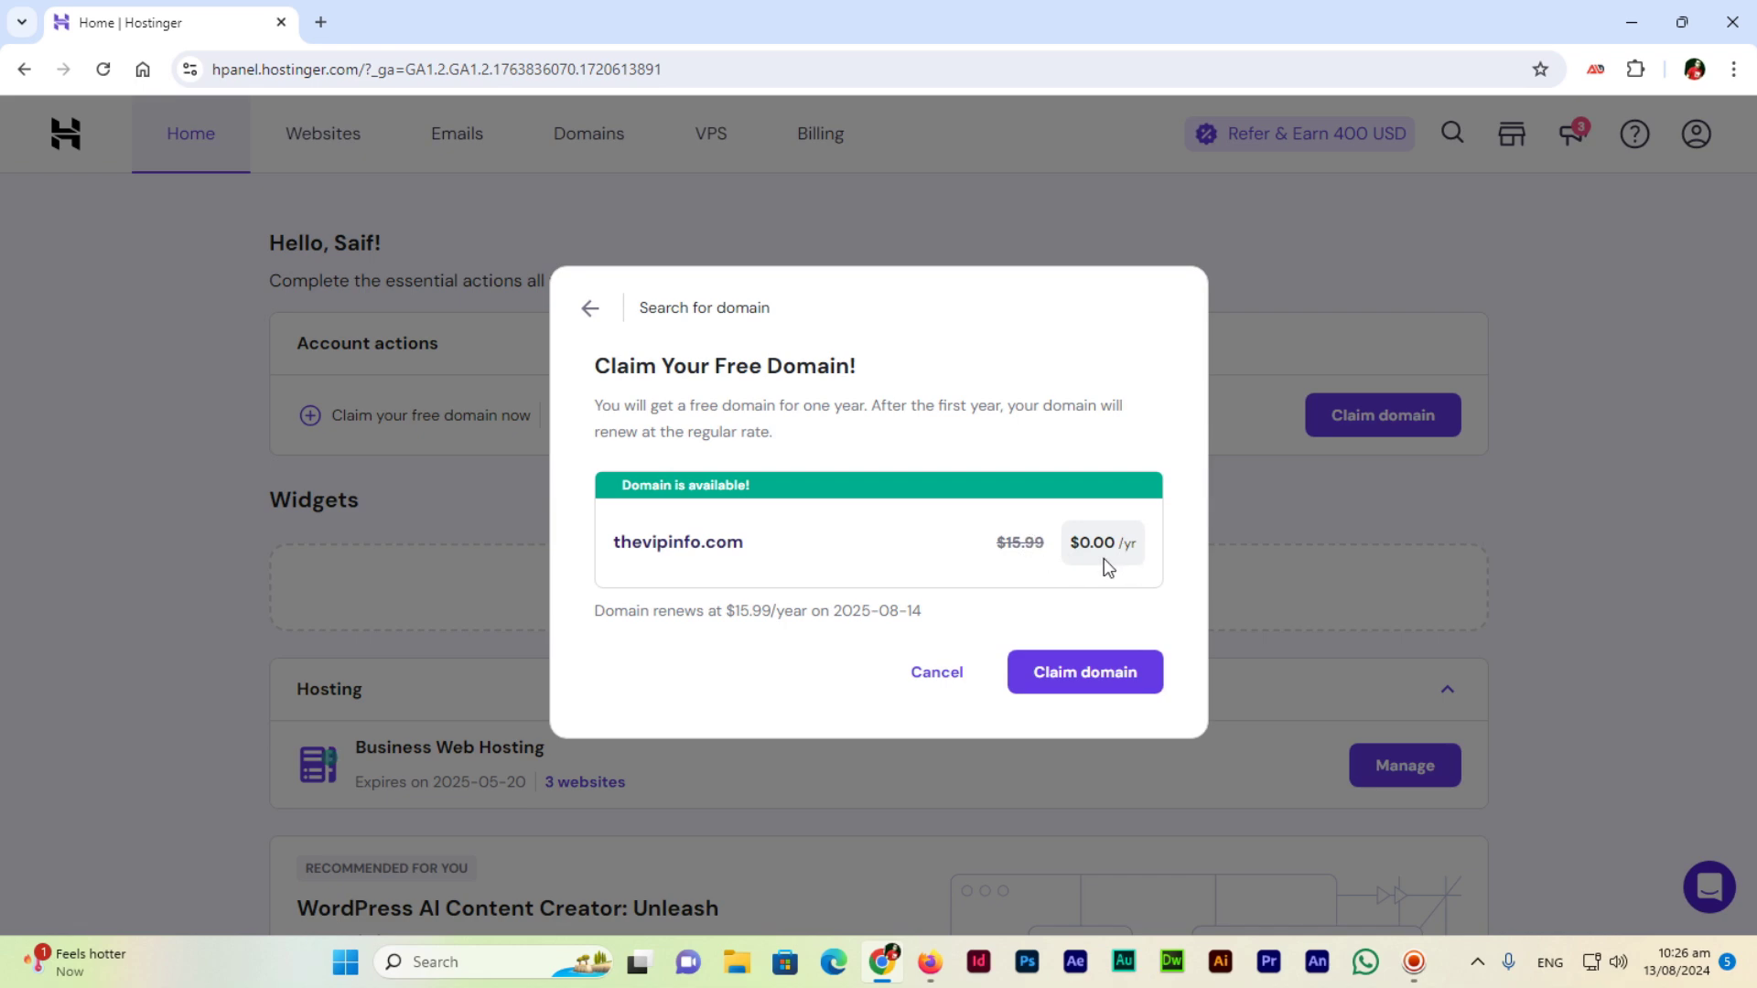
# - Claim thevipinfo.com as the free domain and accept the preset country and Personal registration type
pyautogui.click(1413, 962)
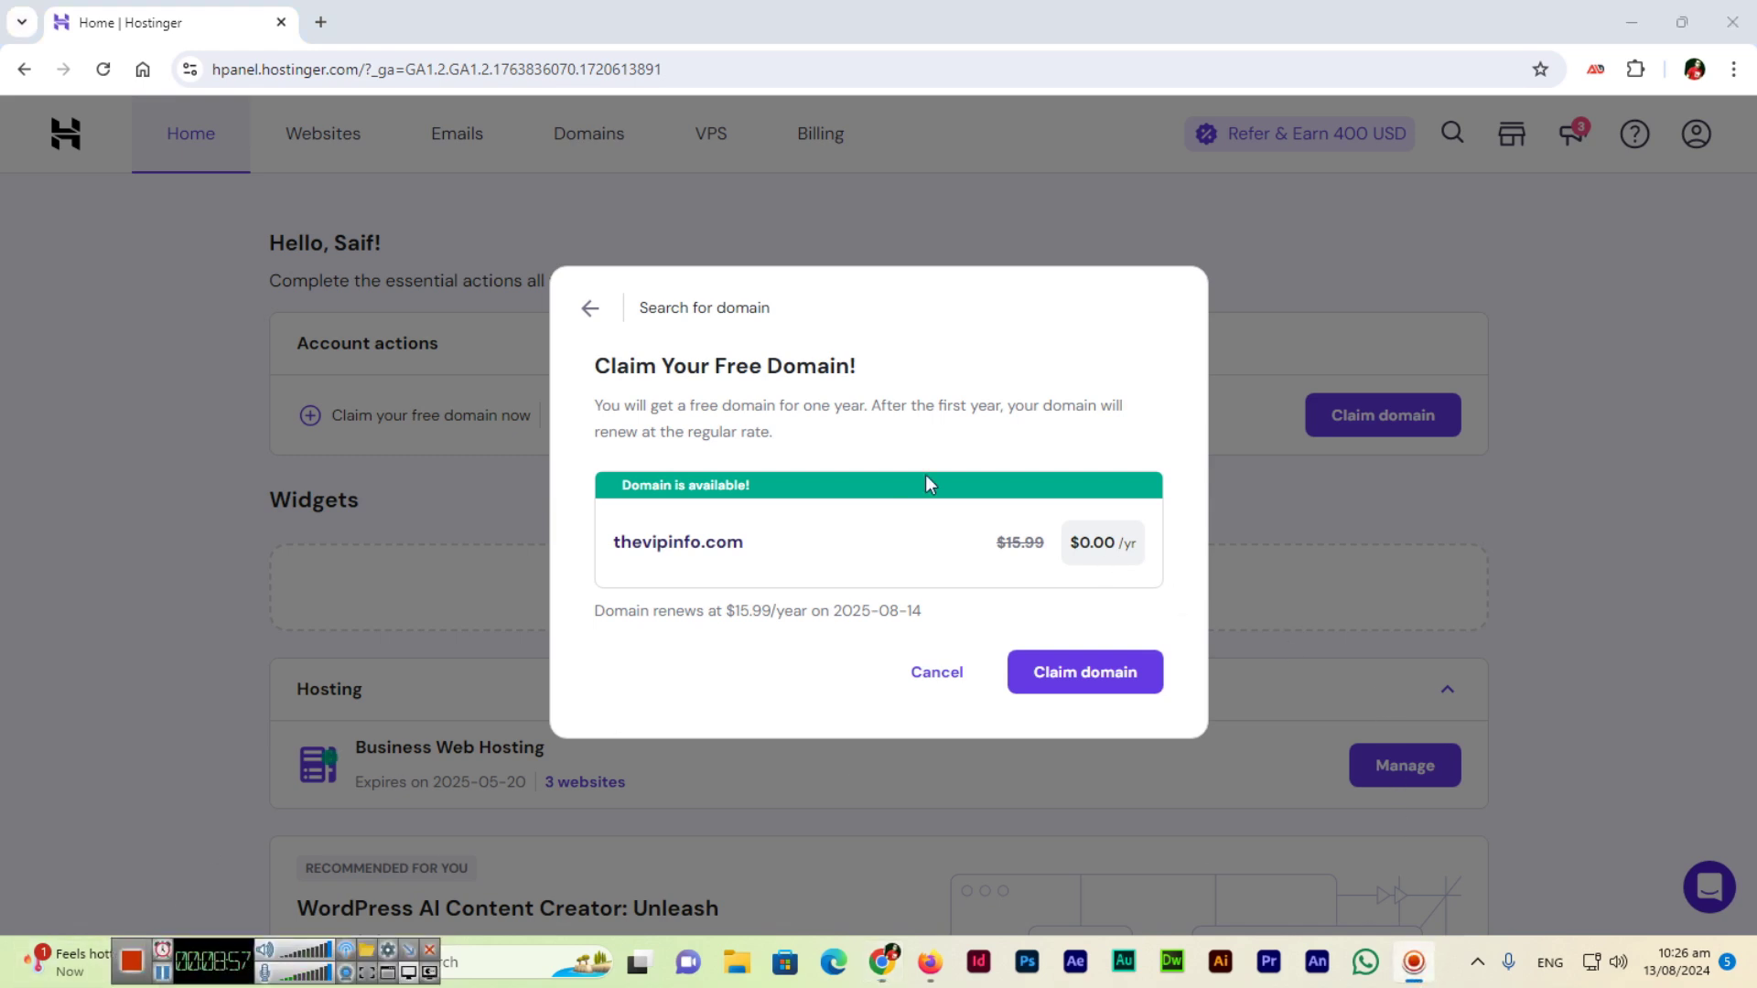
pyautogui.click(1079, 685)
pyautogui.click(1079, 686)
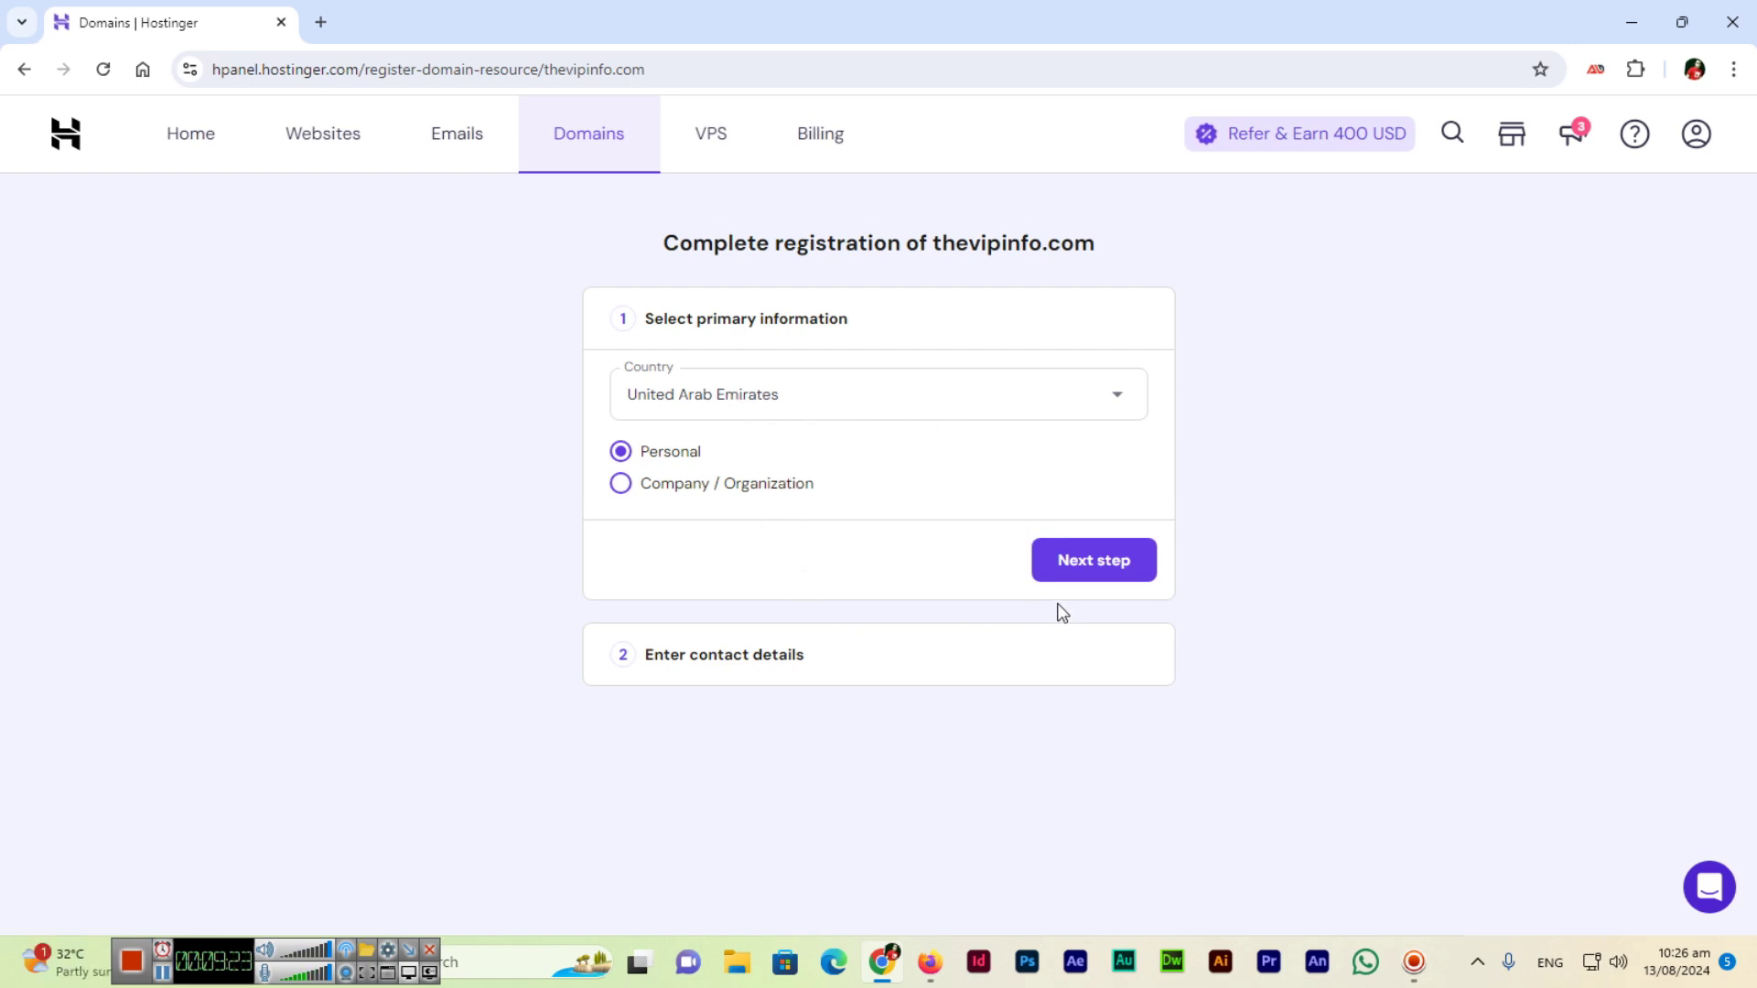
pyautogui.click(1105, 565)
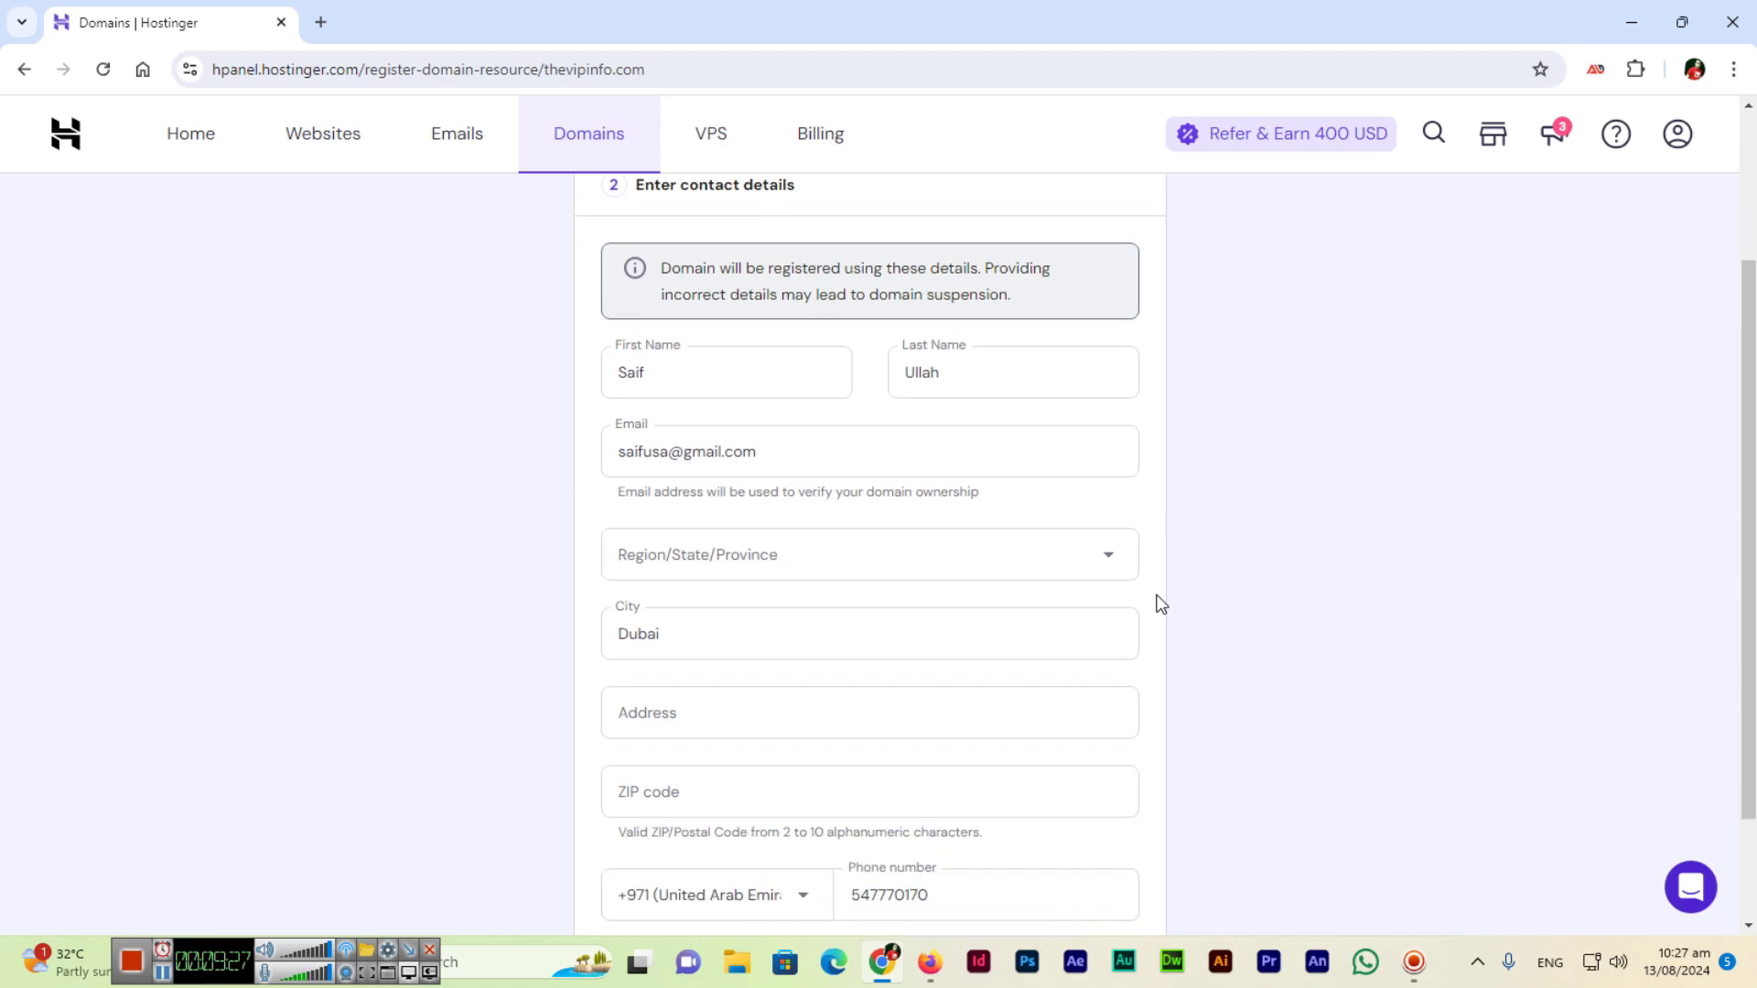
# - Select the region that matches the city in the contact details and try to finish the registration
pyautogui.click(838, 558)
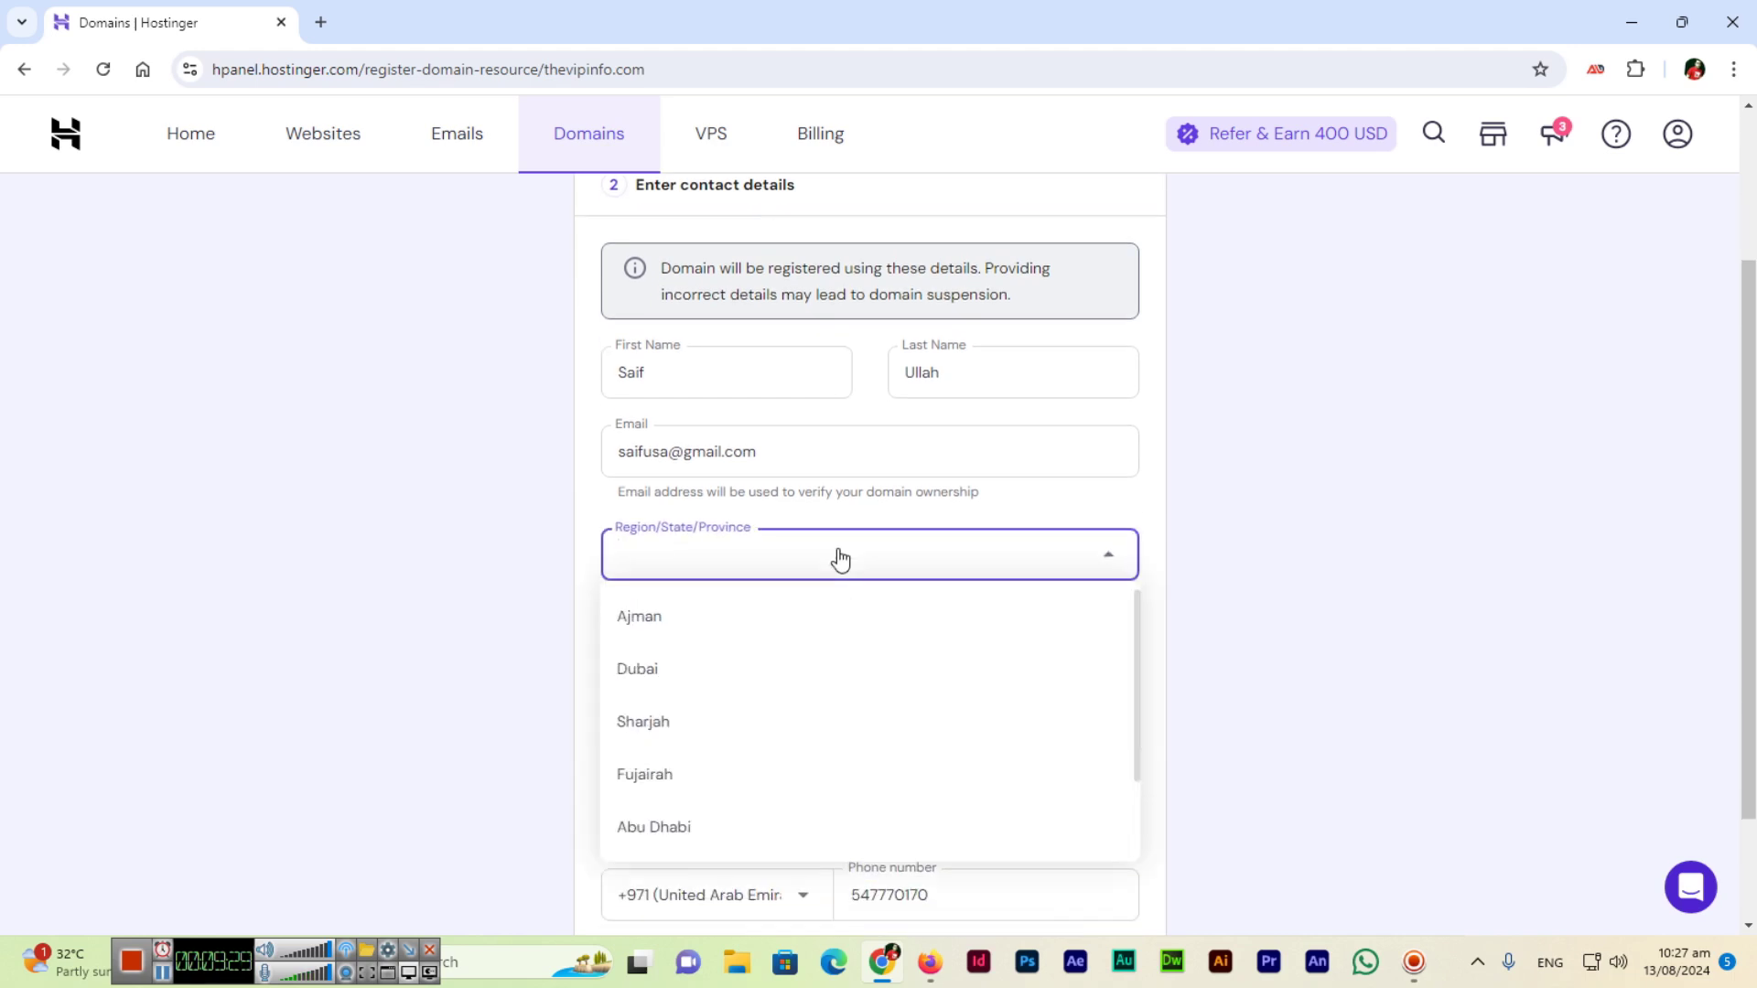
pyautogui.click(671, 686)
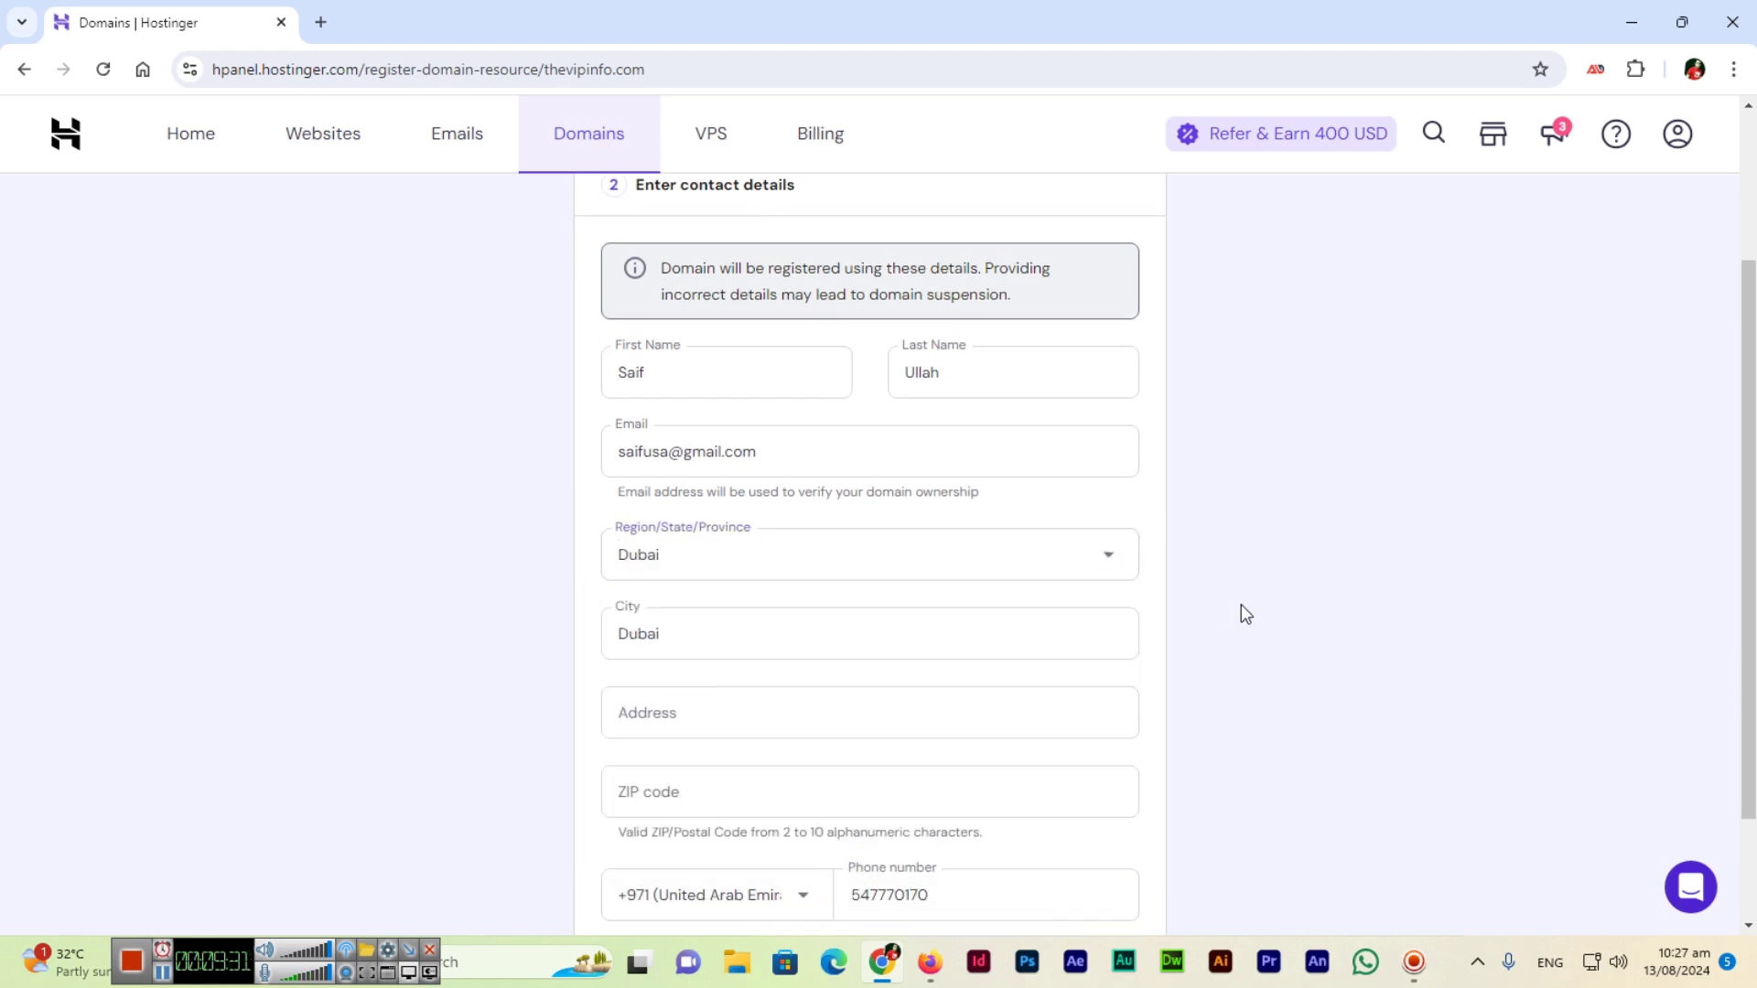
pyautogui.scroll(-2, 1241, 613)
pyautogui.scroll(4, 1098, 733)
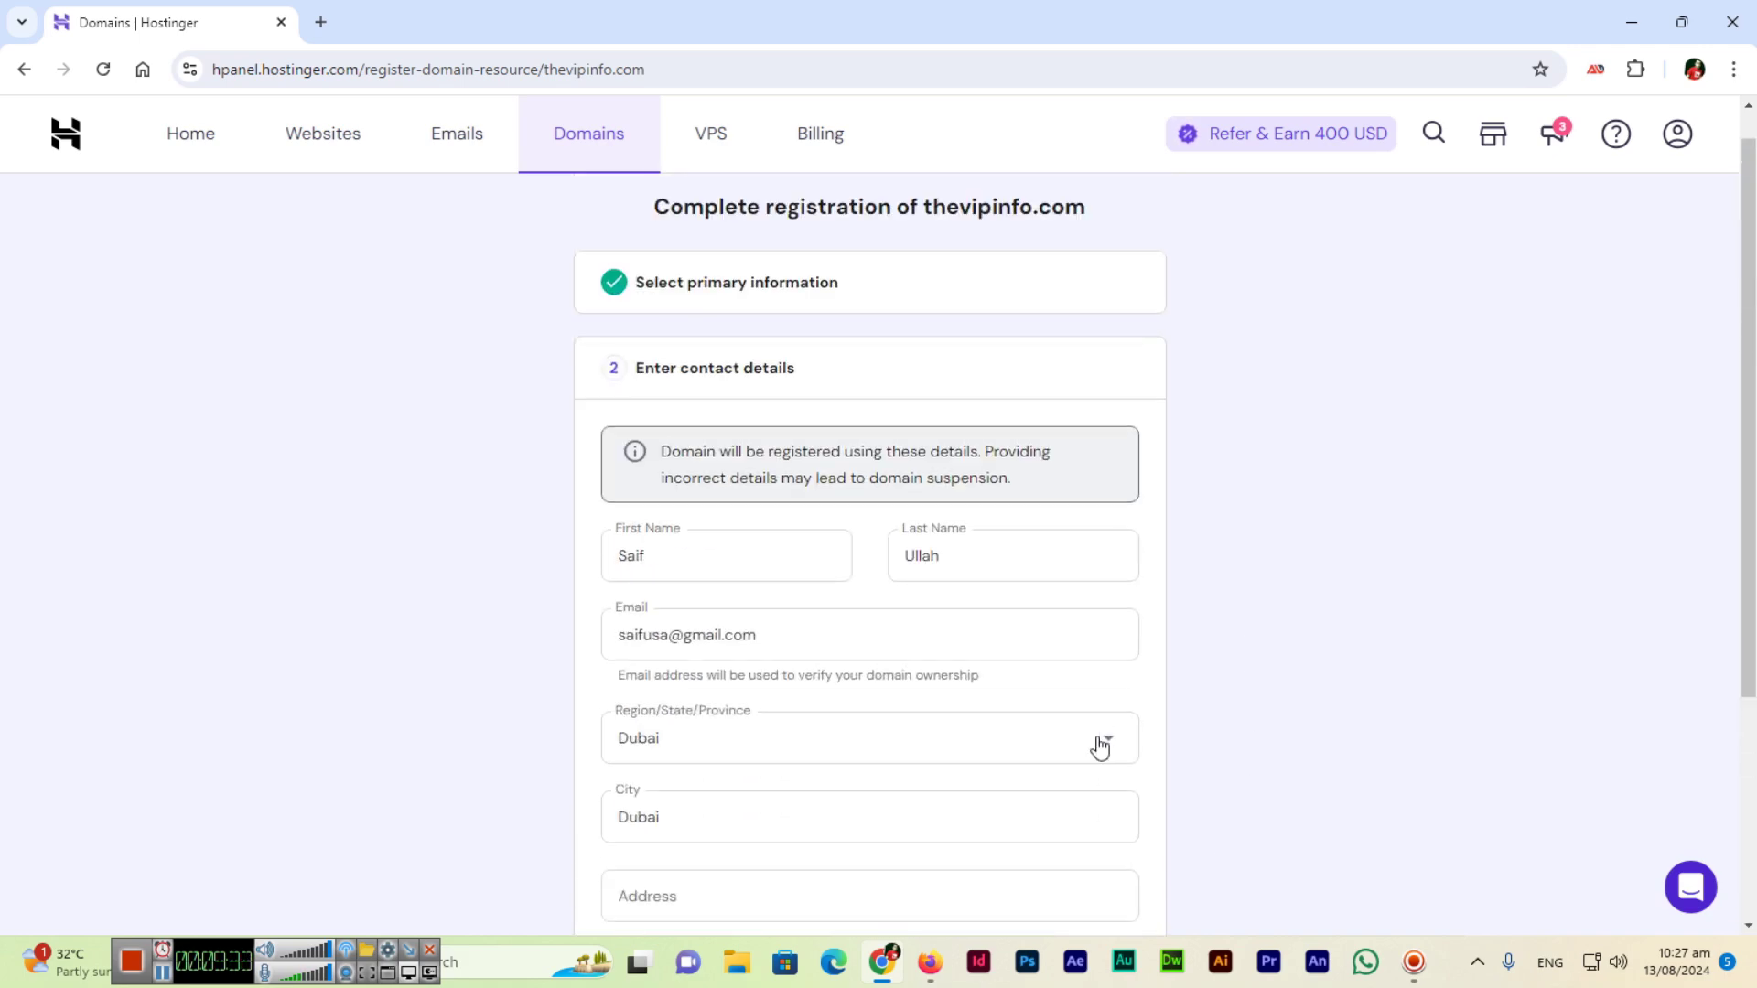
pyautogui.scroll(-2, 1099, 746)
pyautogui.scroll(-1, 1108, 778)
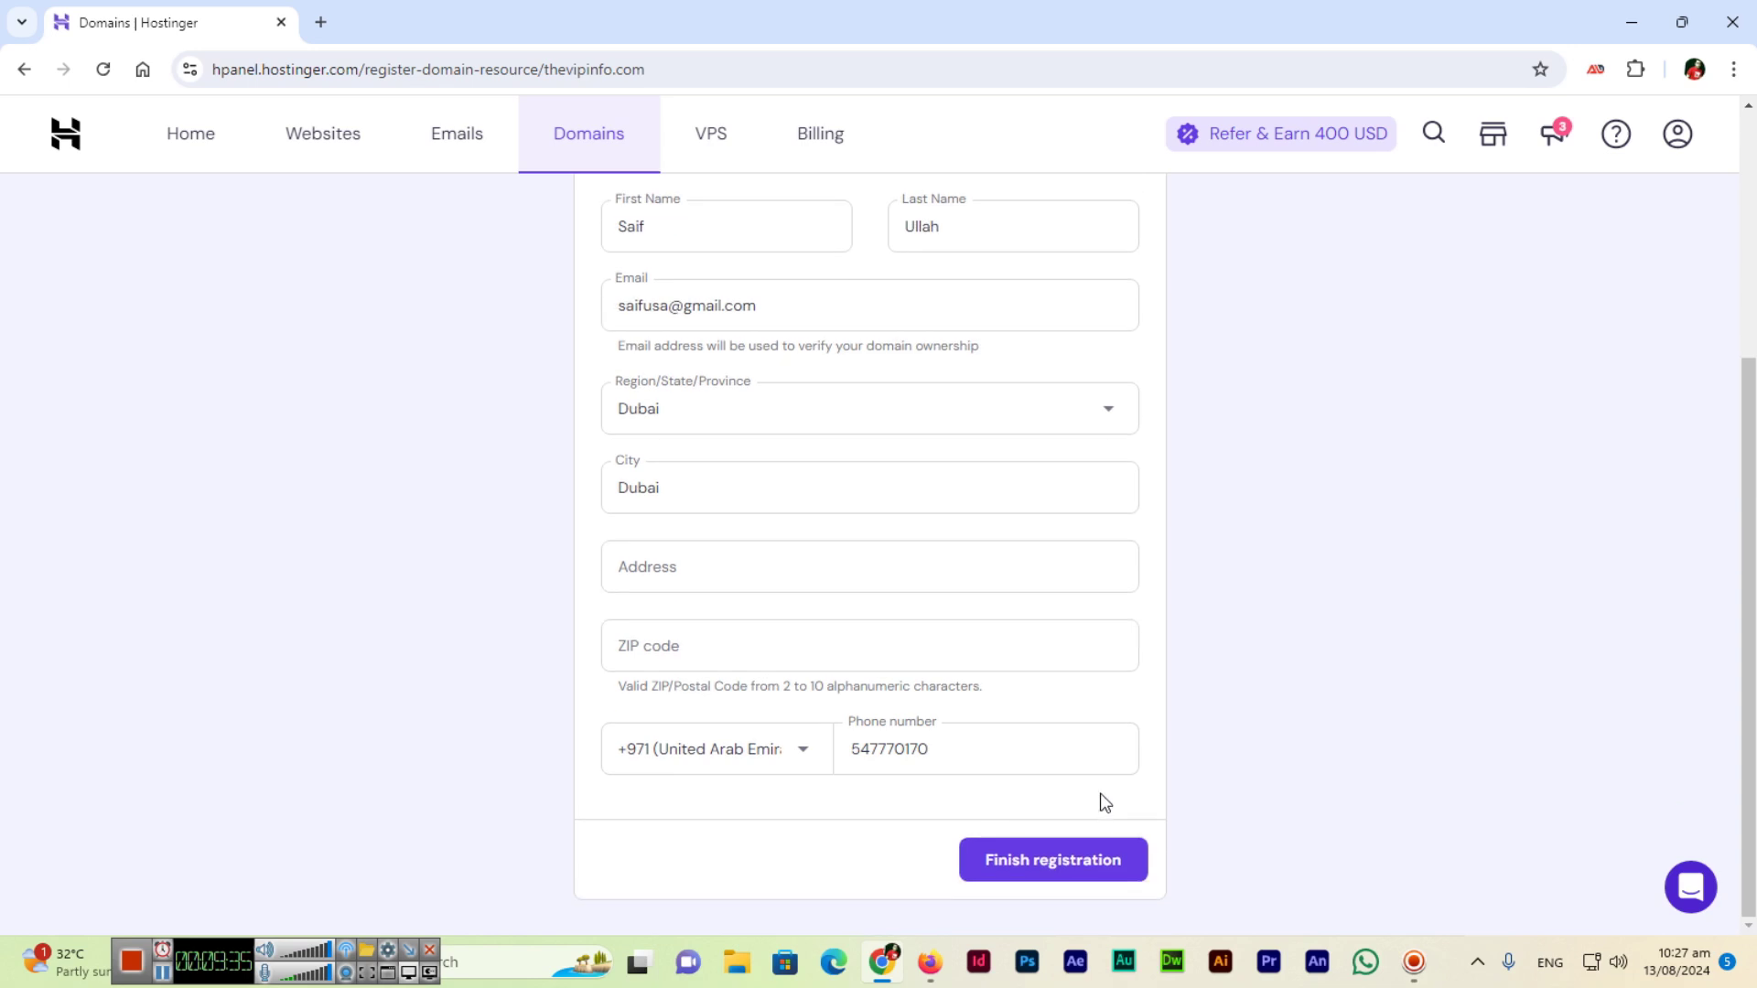
pyautogui.click(1071, 867)
pyautogui.scroll(2, 946, 674)
pyautogui.scroll(-2, 822, 657)
# - Fill in the registrant's street address and ZIP code, and complete the registration through to the domain portfolio
pyautogui.click(673, 572)
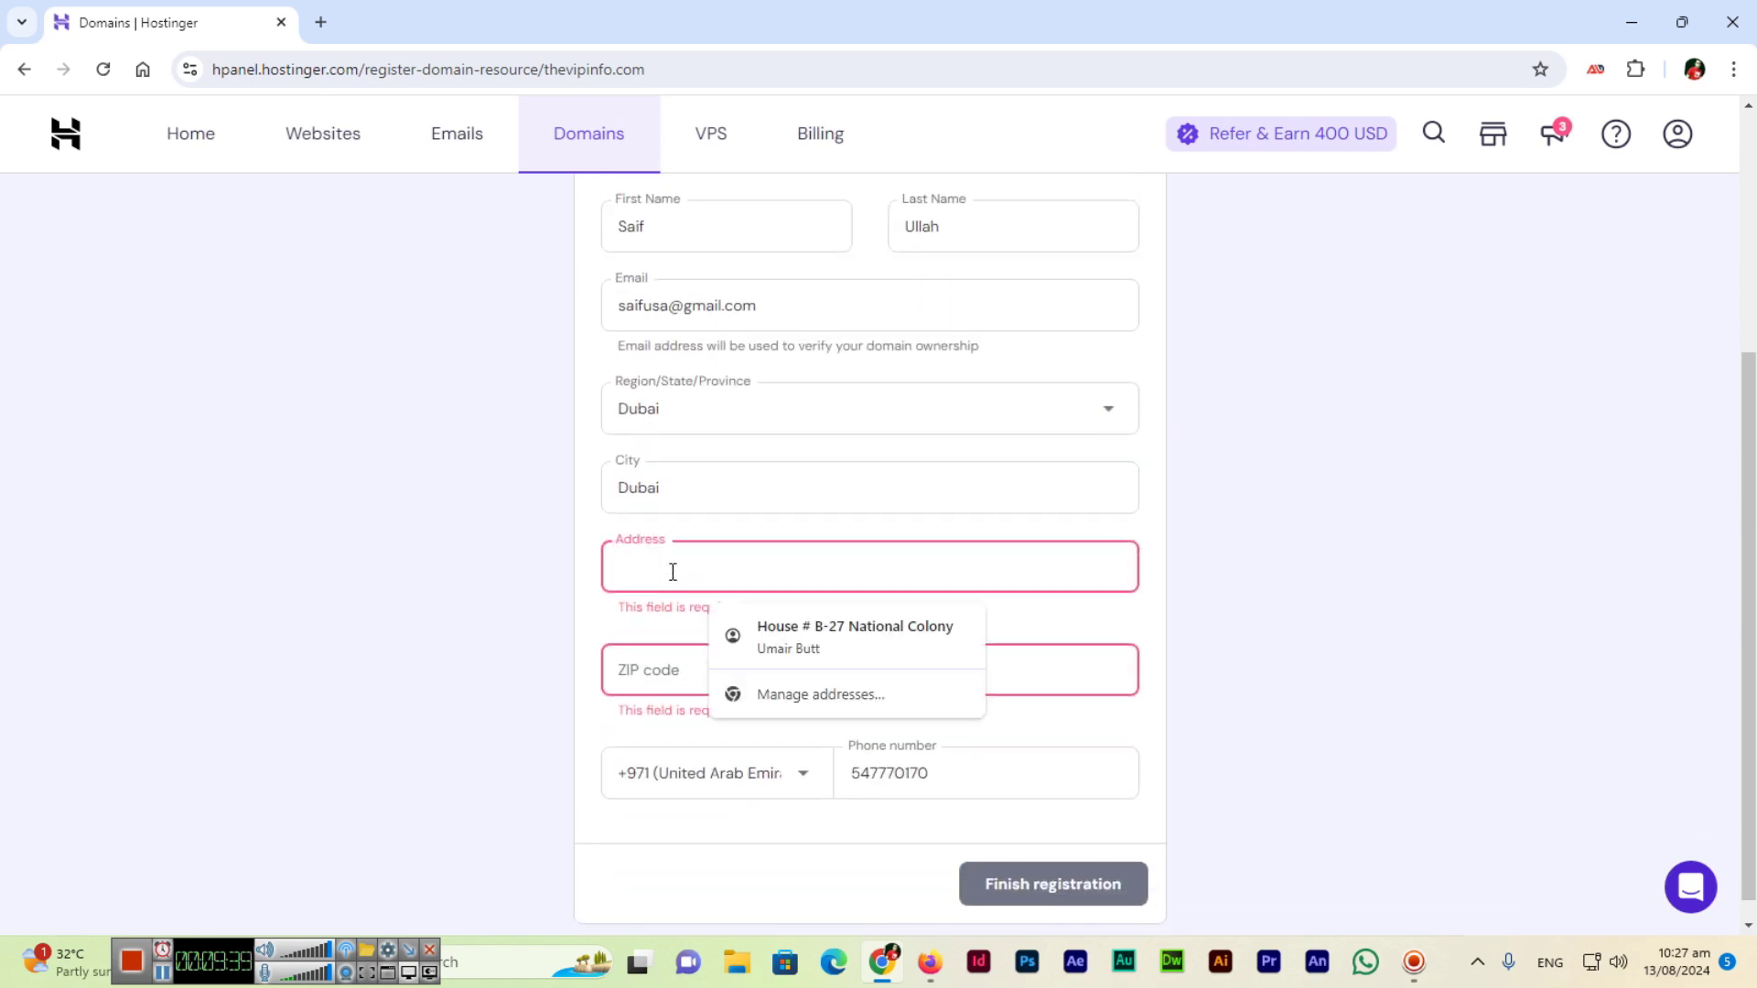
pyautogui.write('Deira')
pyautogui.press('Tab')
pyautogui.write('00000')
pyautogui.click(732, 559)
pyautogui.write('Stre')
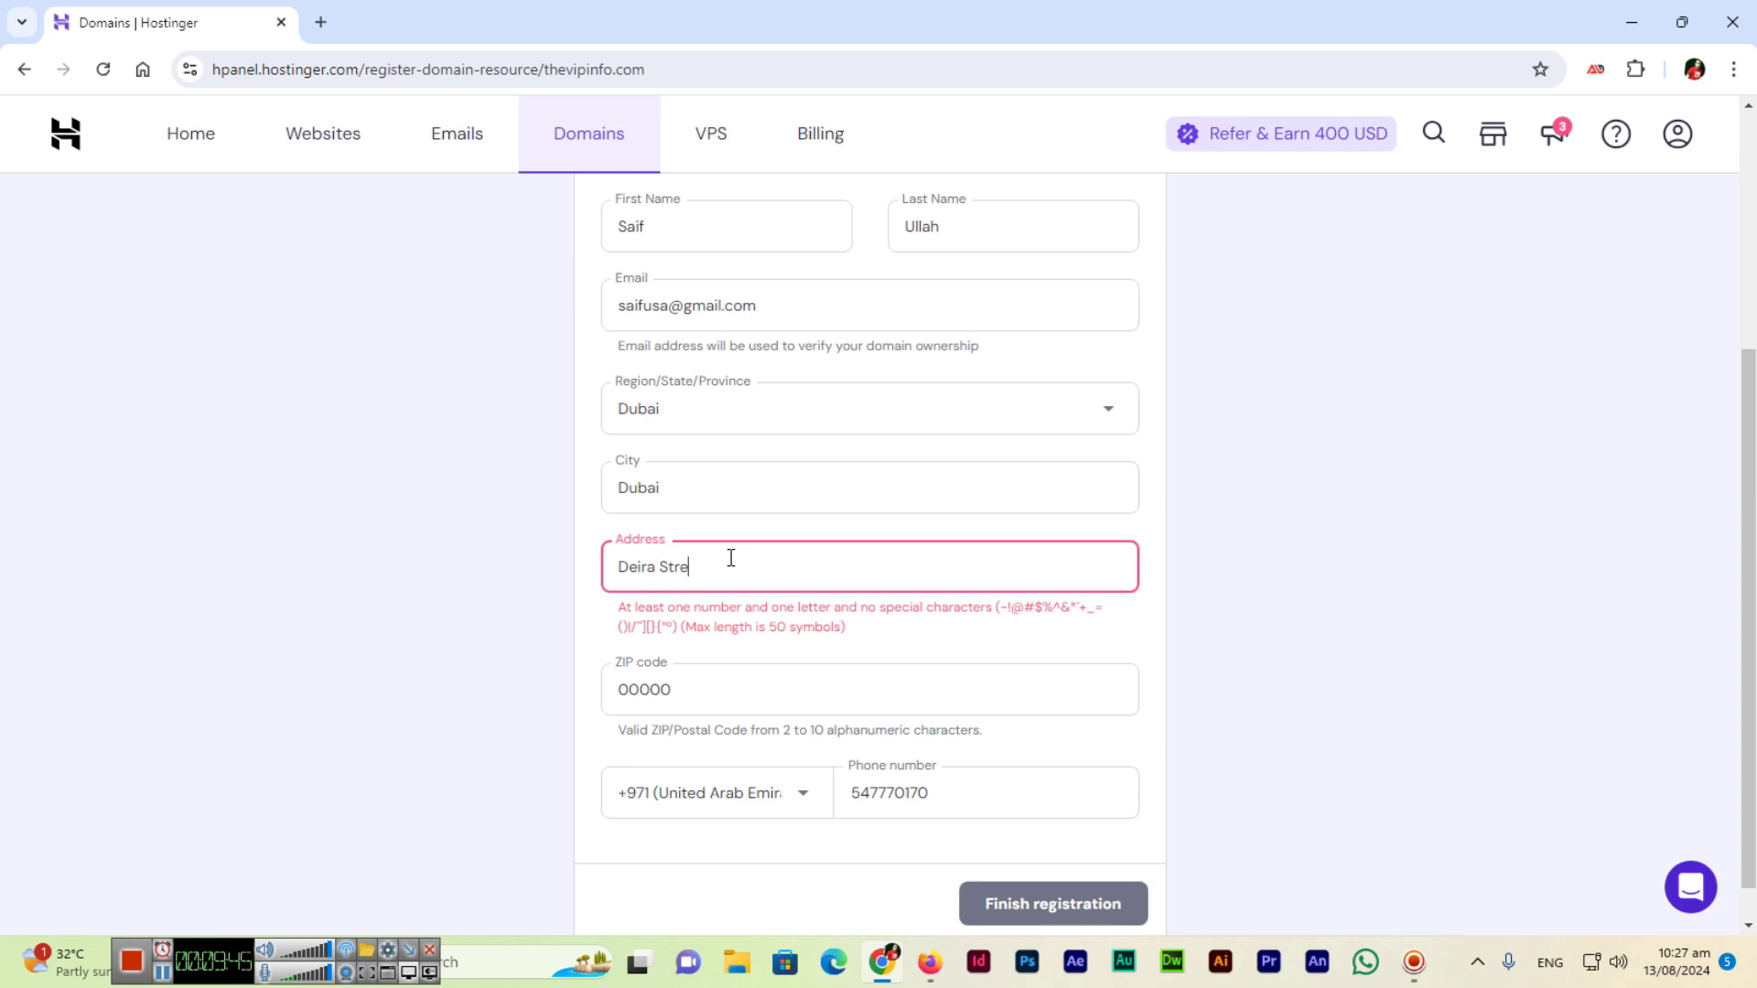
pyautogui.write('et 1')
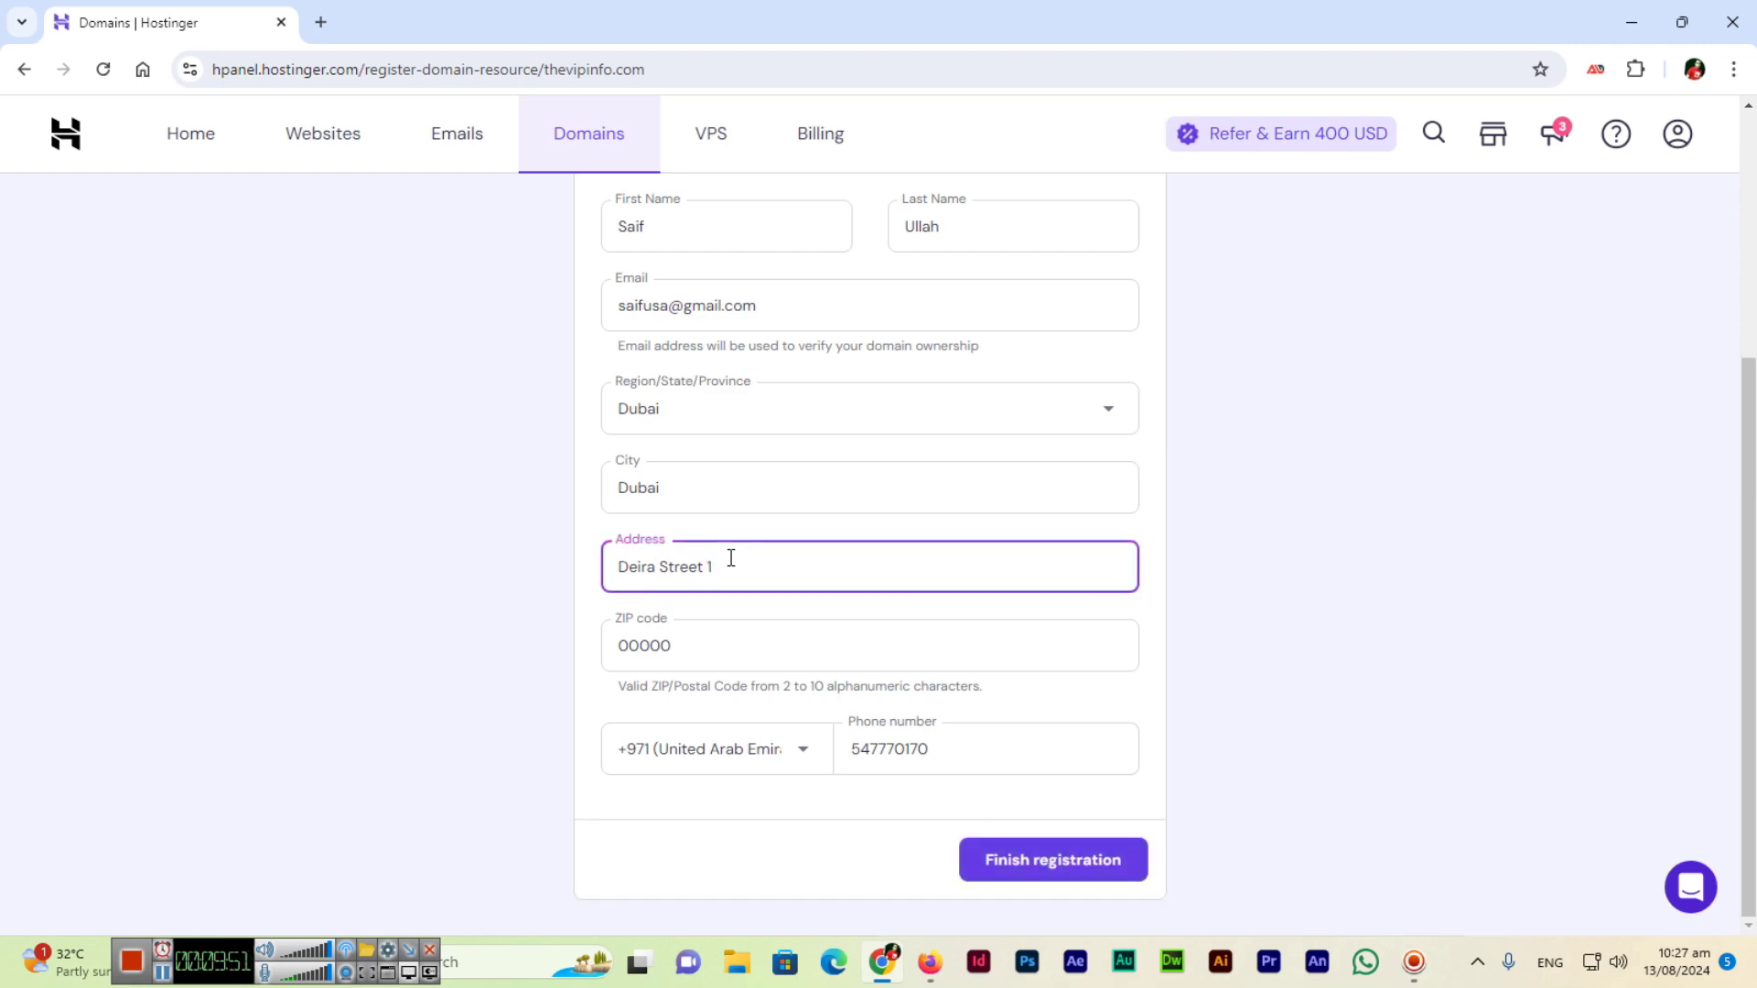
pyautogui.click(1020, 874)
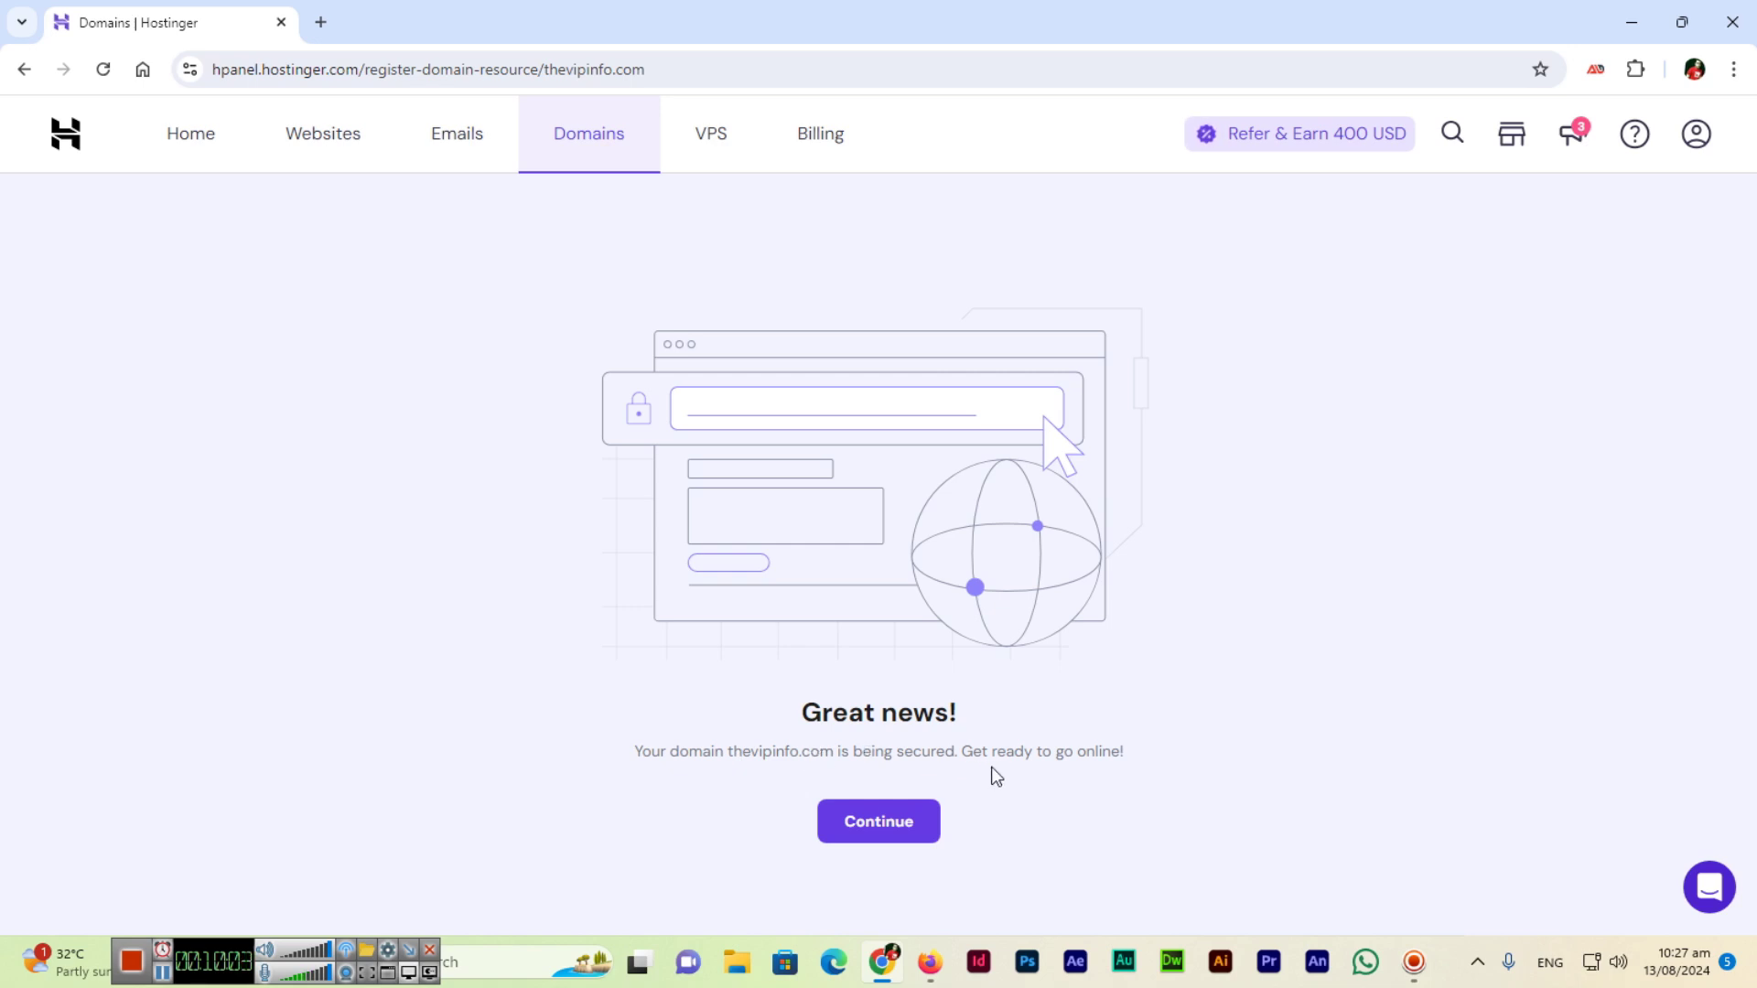
pyautogui.click(893, 823)
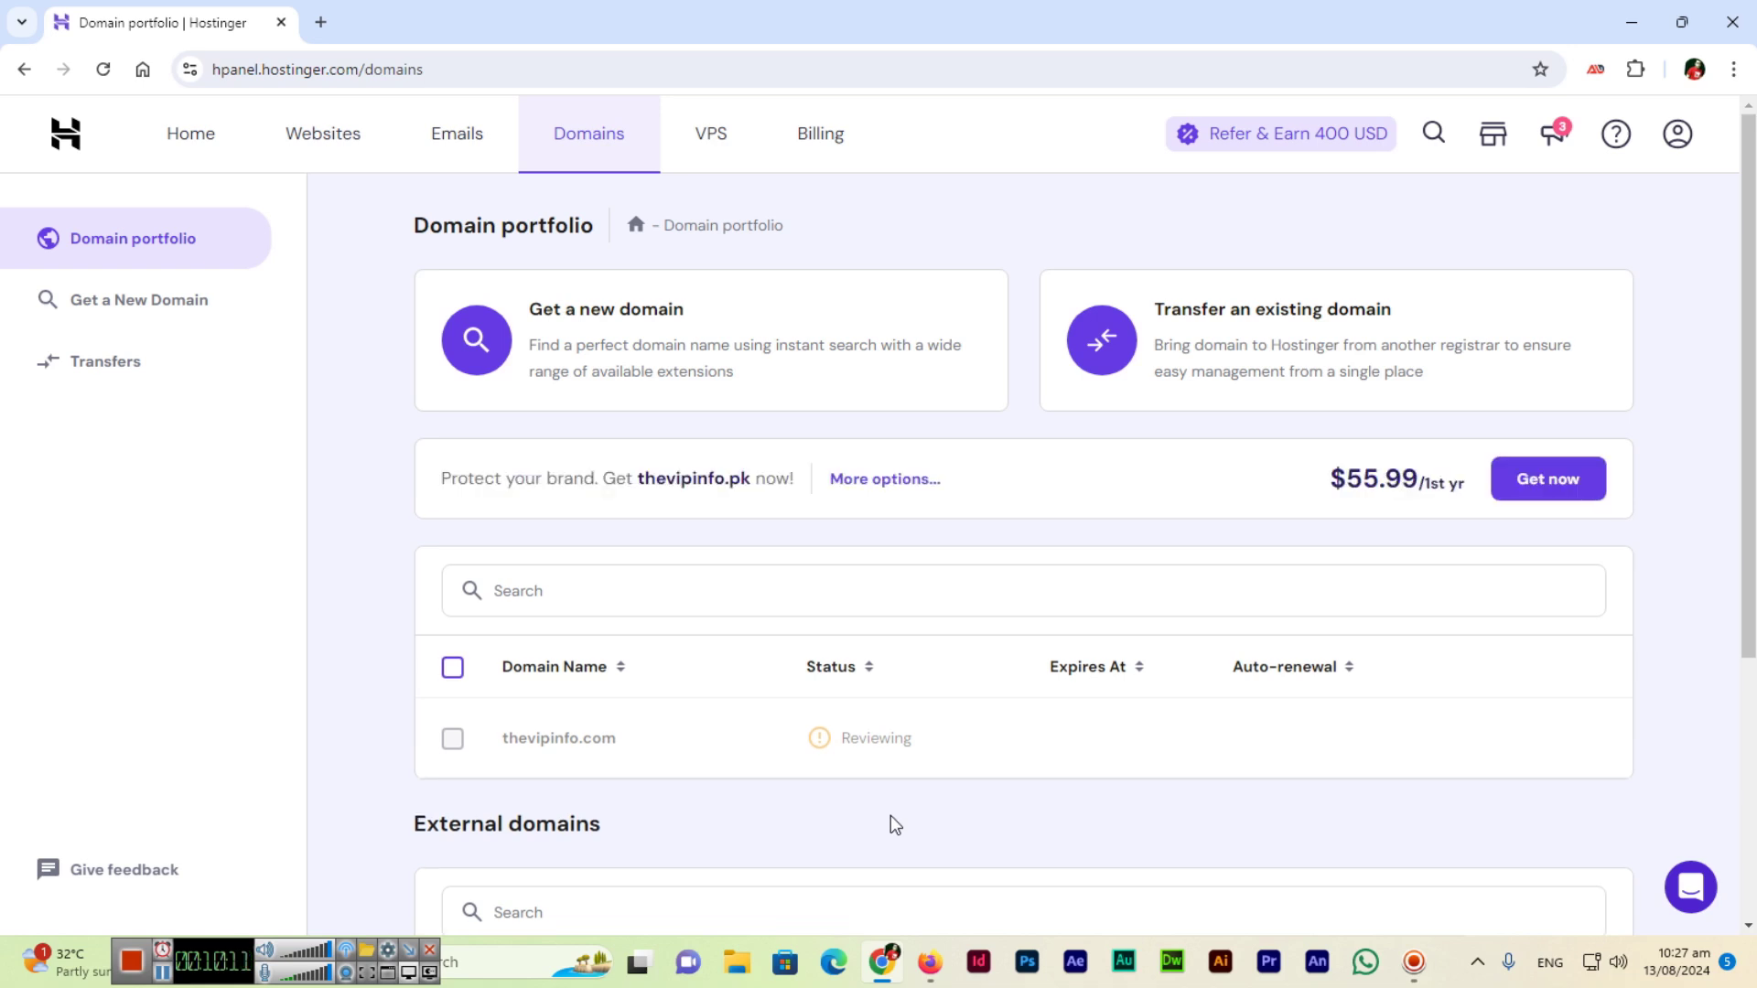
# - Examine the status of thevipinfo.com and the list of external domains in the domain portfolio
pyautogui.moveTo(818, 740)
pyautogui.scroll(-1, 845, 684)
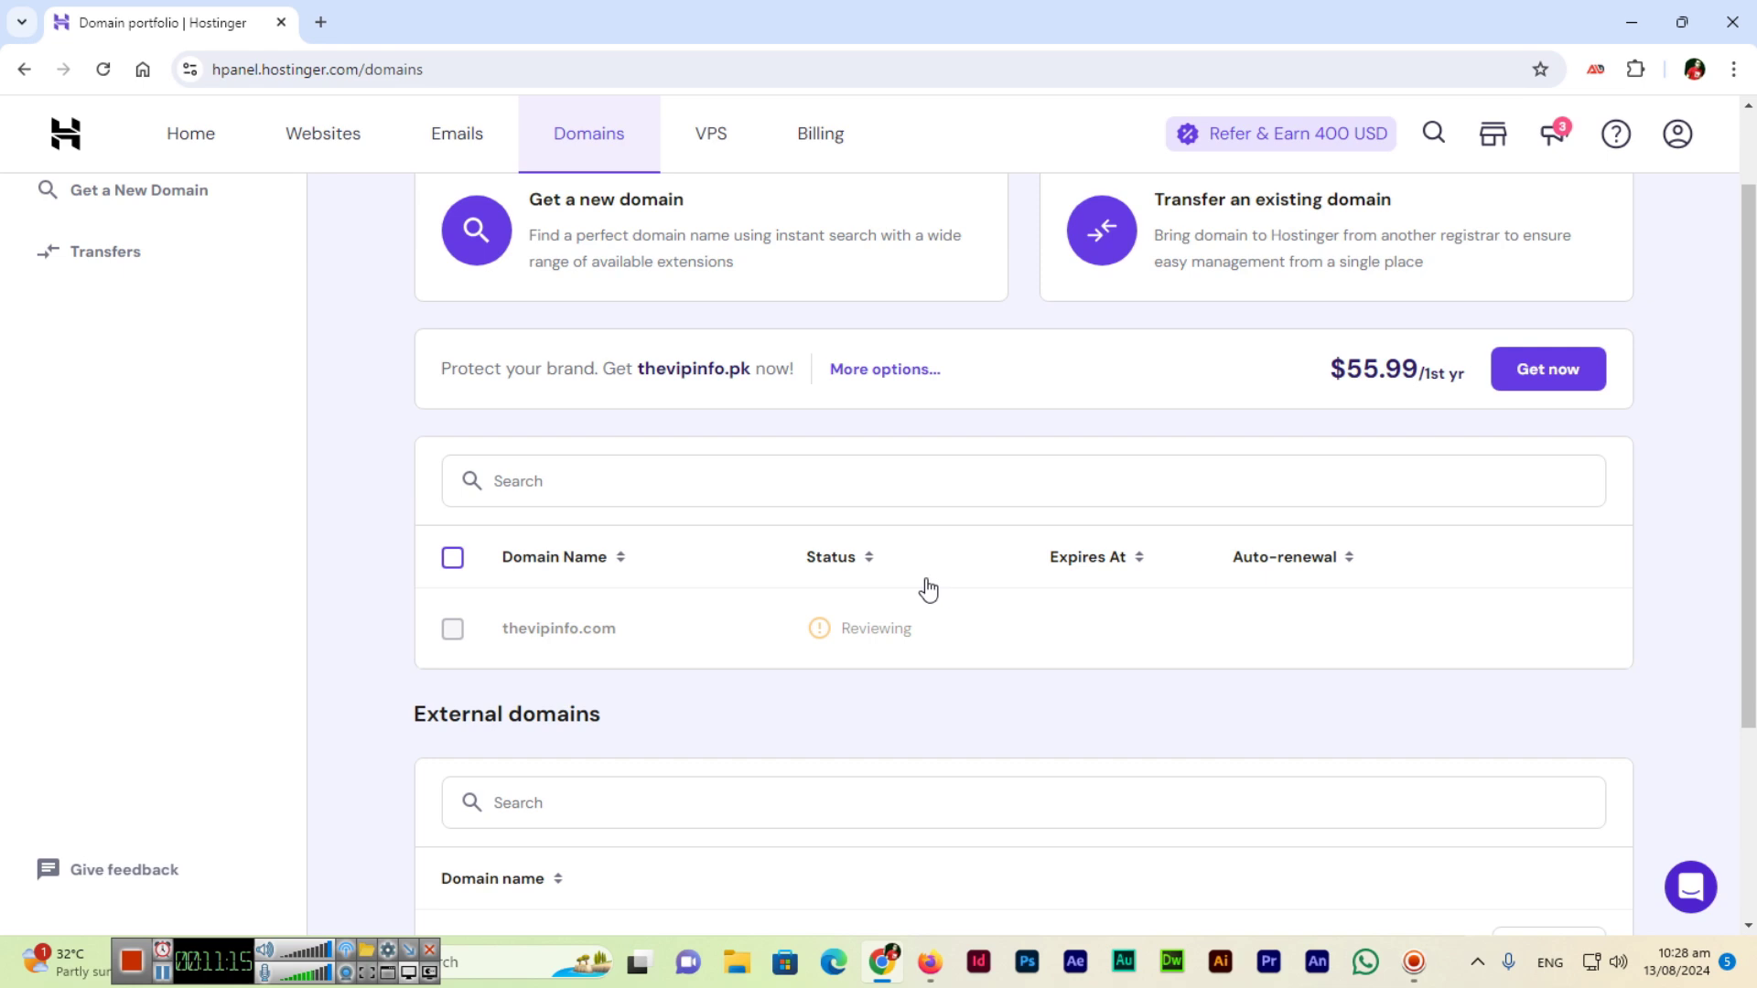
pyautogui.click(164, 974)
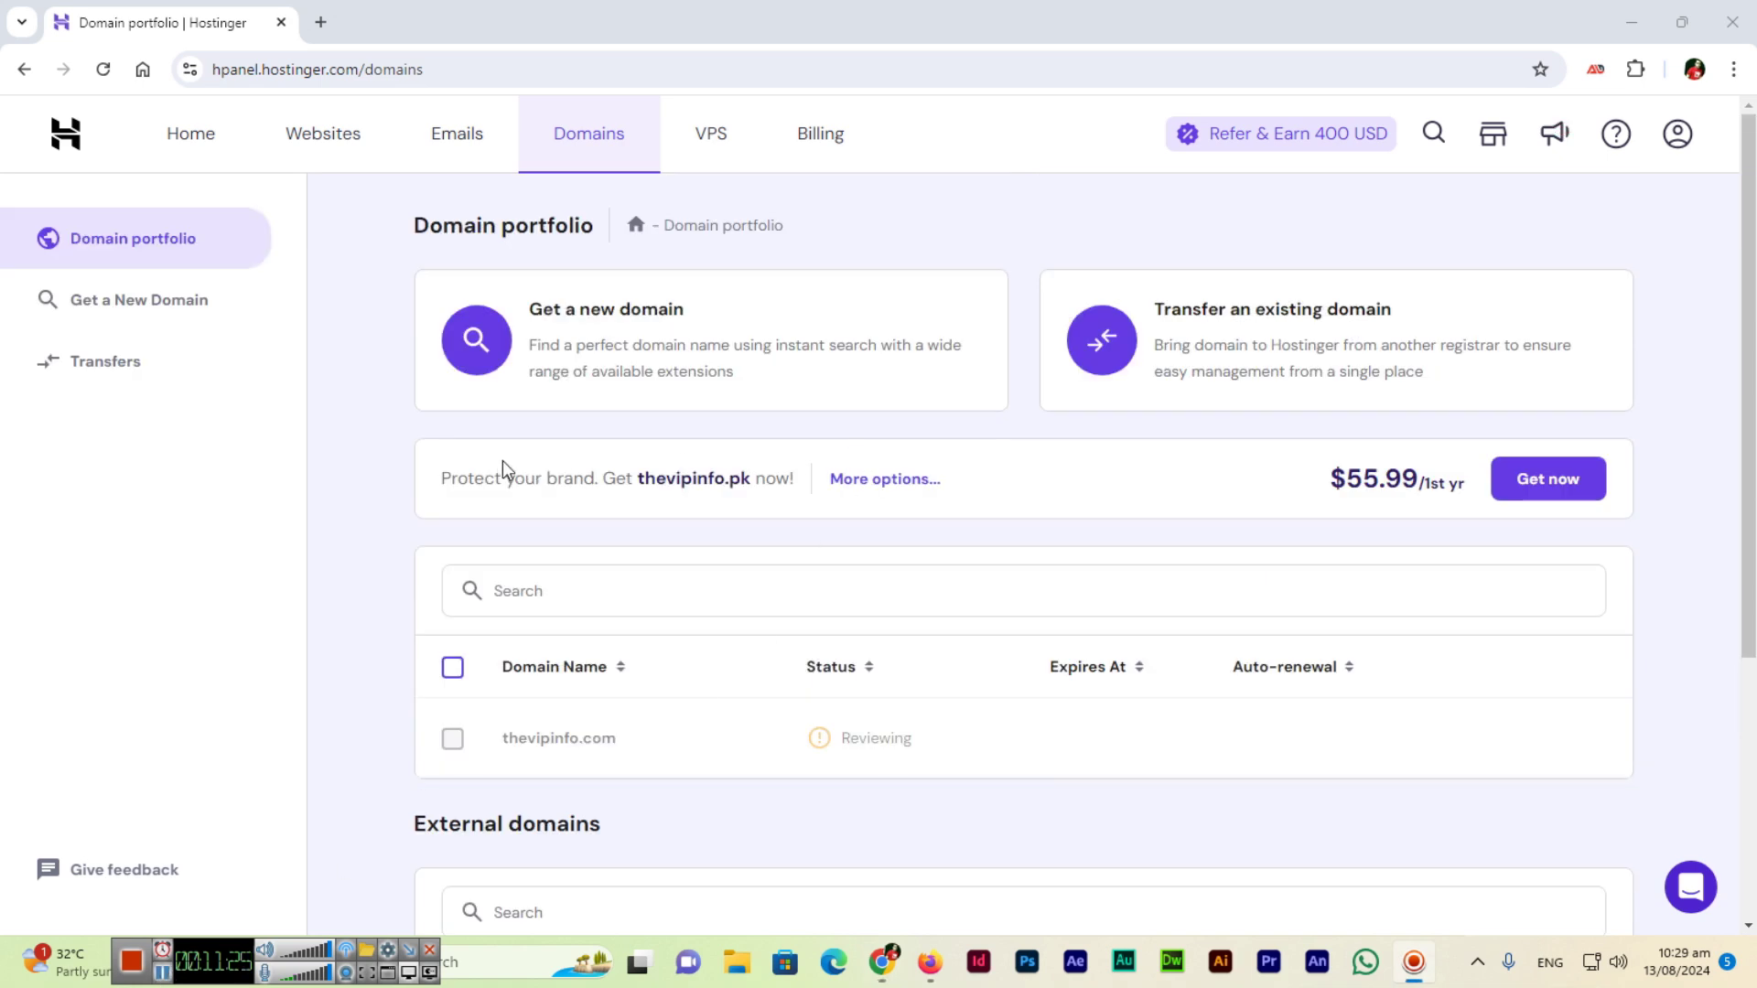
pyautogui.scroll(-3, 620, 502)
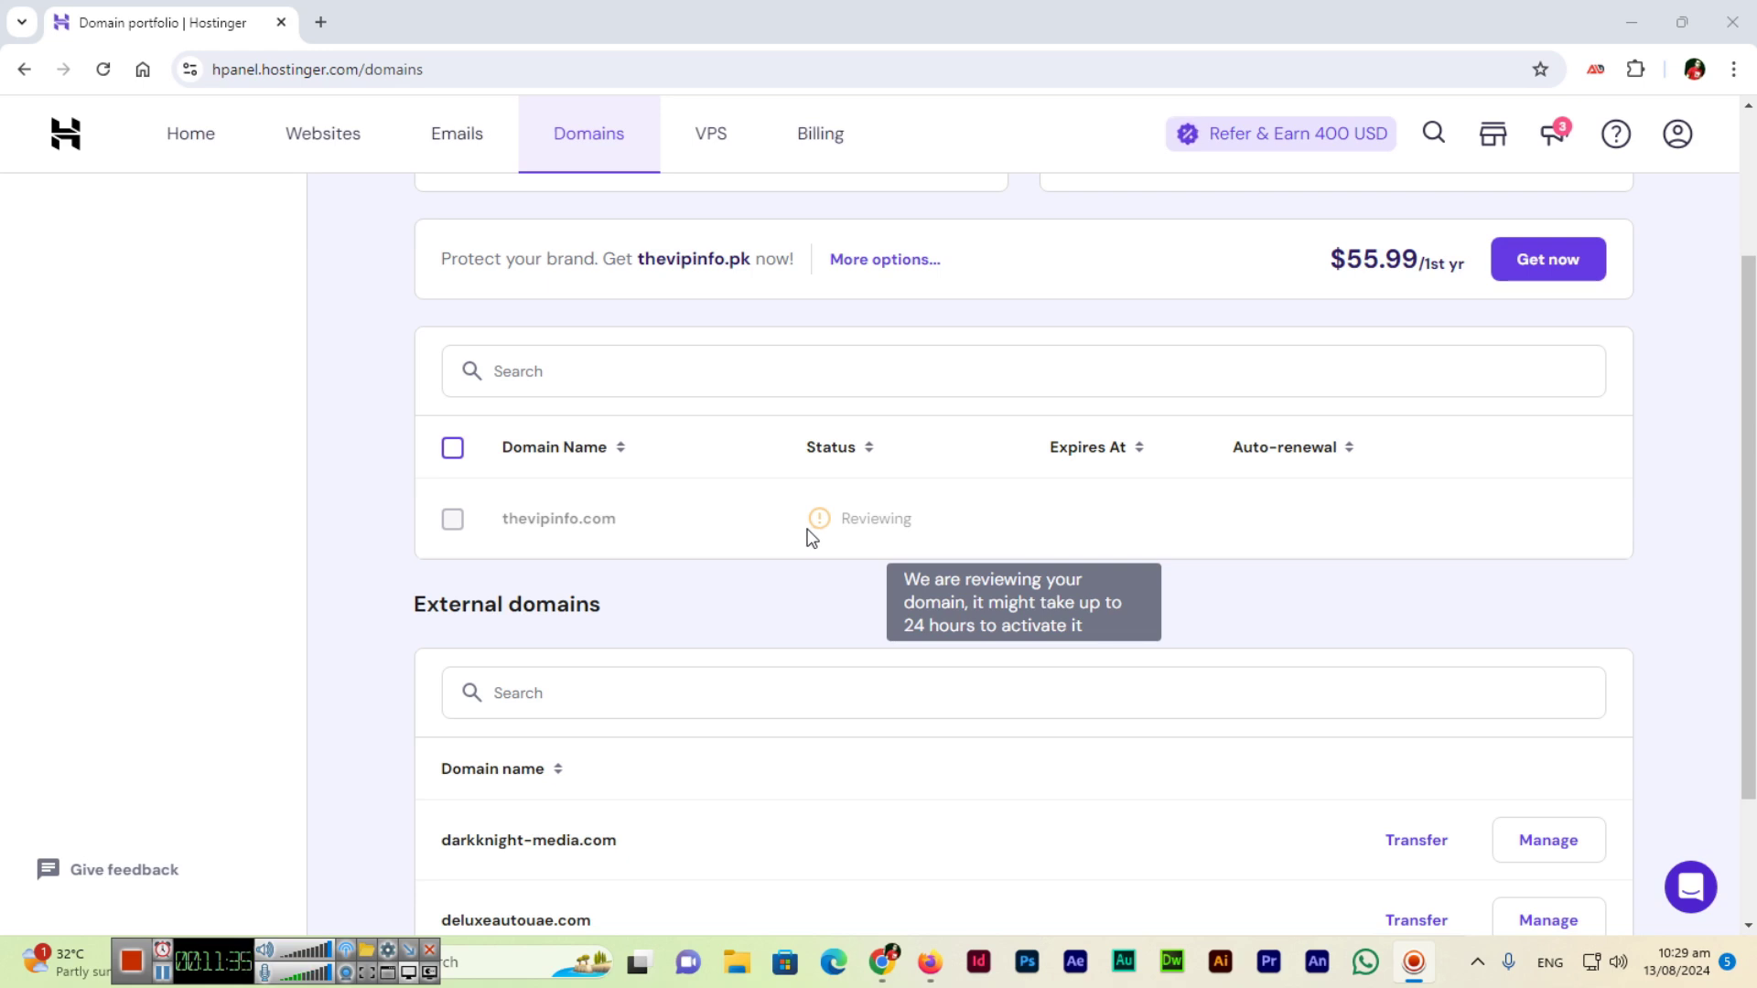
pyautogui.scroll(-2, 854, 521)
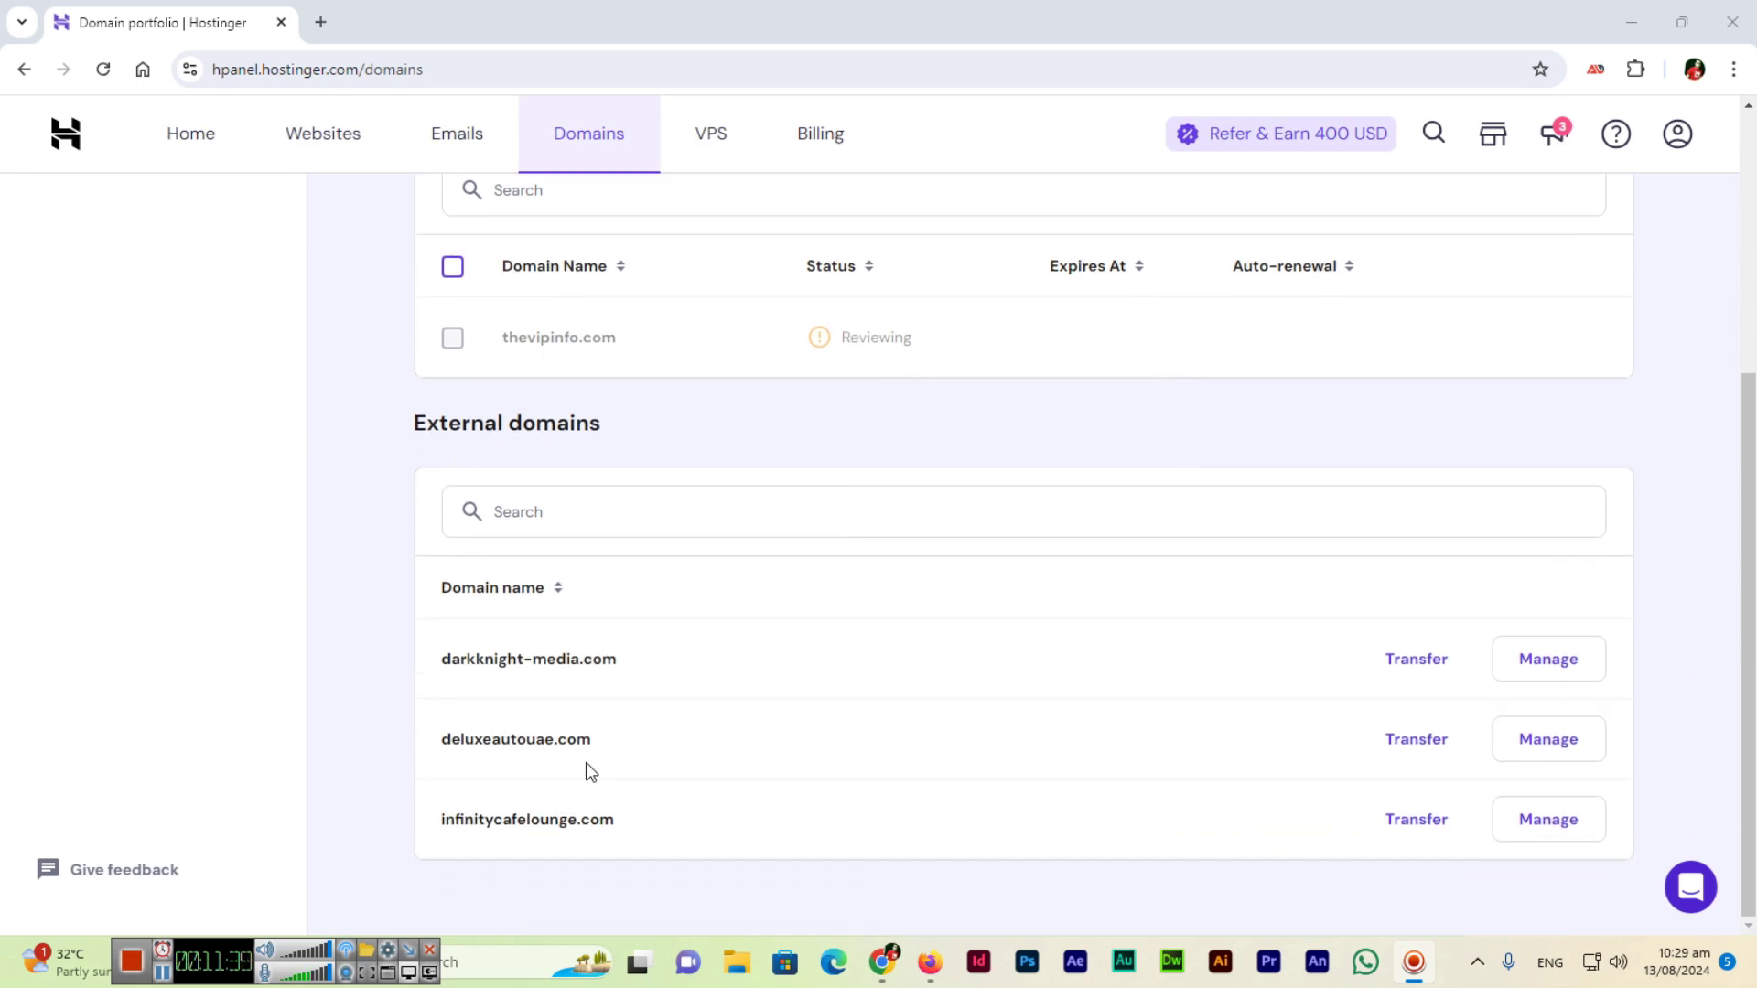
pyautogui.scroll(5, 730, 624)
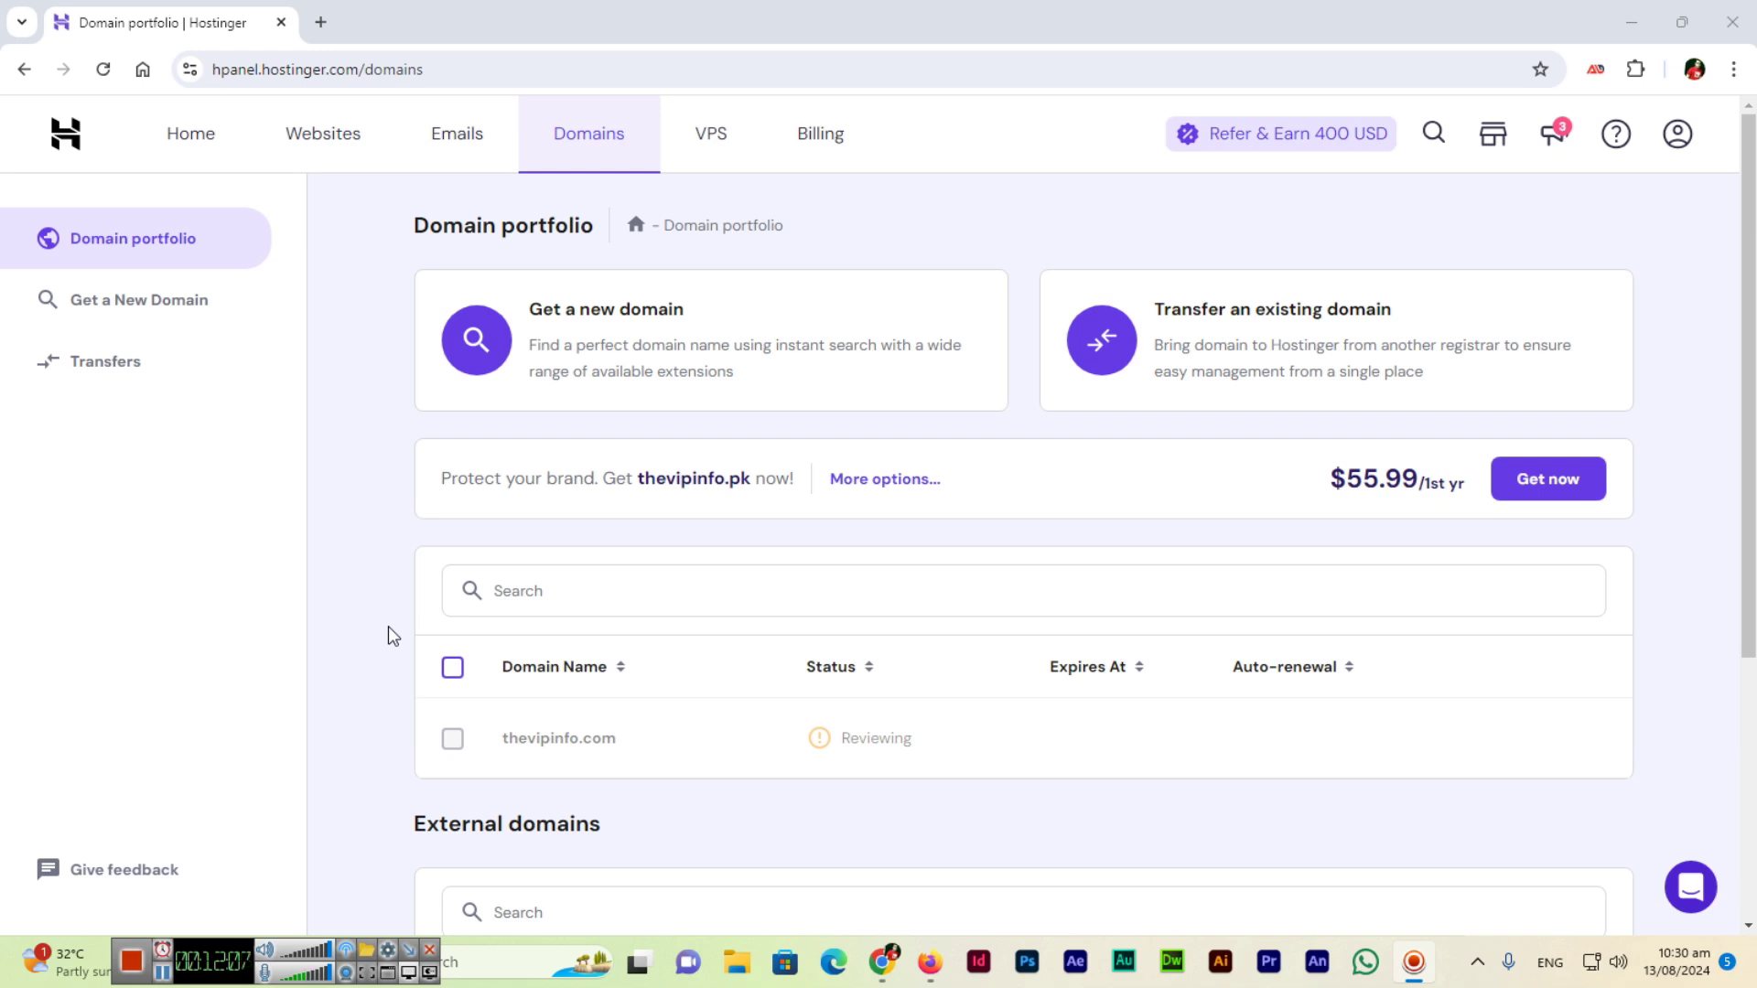
pyautogui.scroll(-1, 392, 622)
pyautogui.scroll(1, 400, 623)
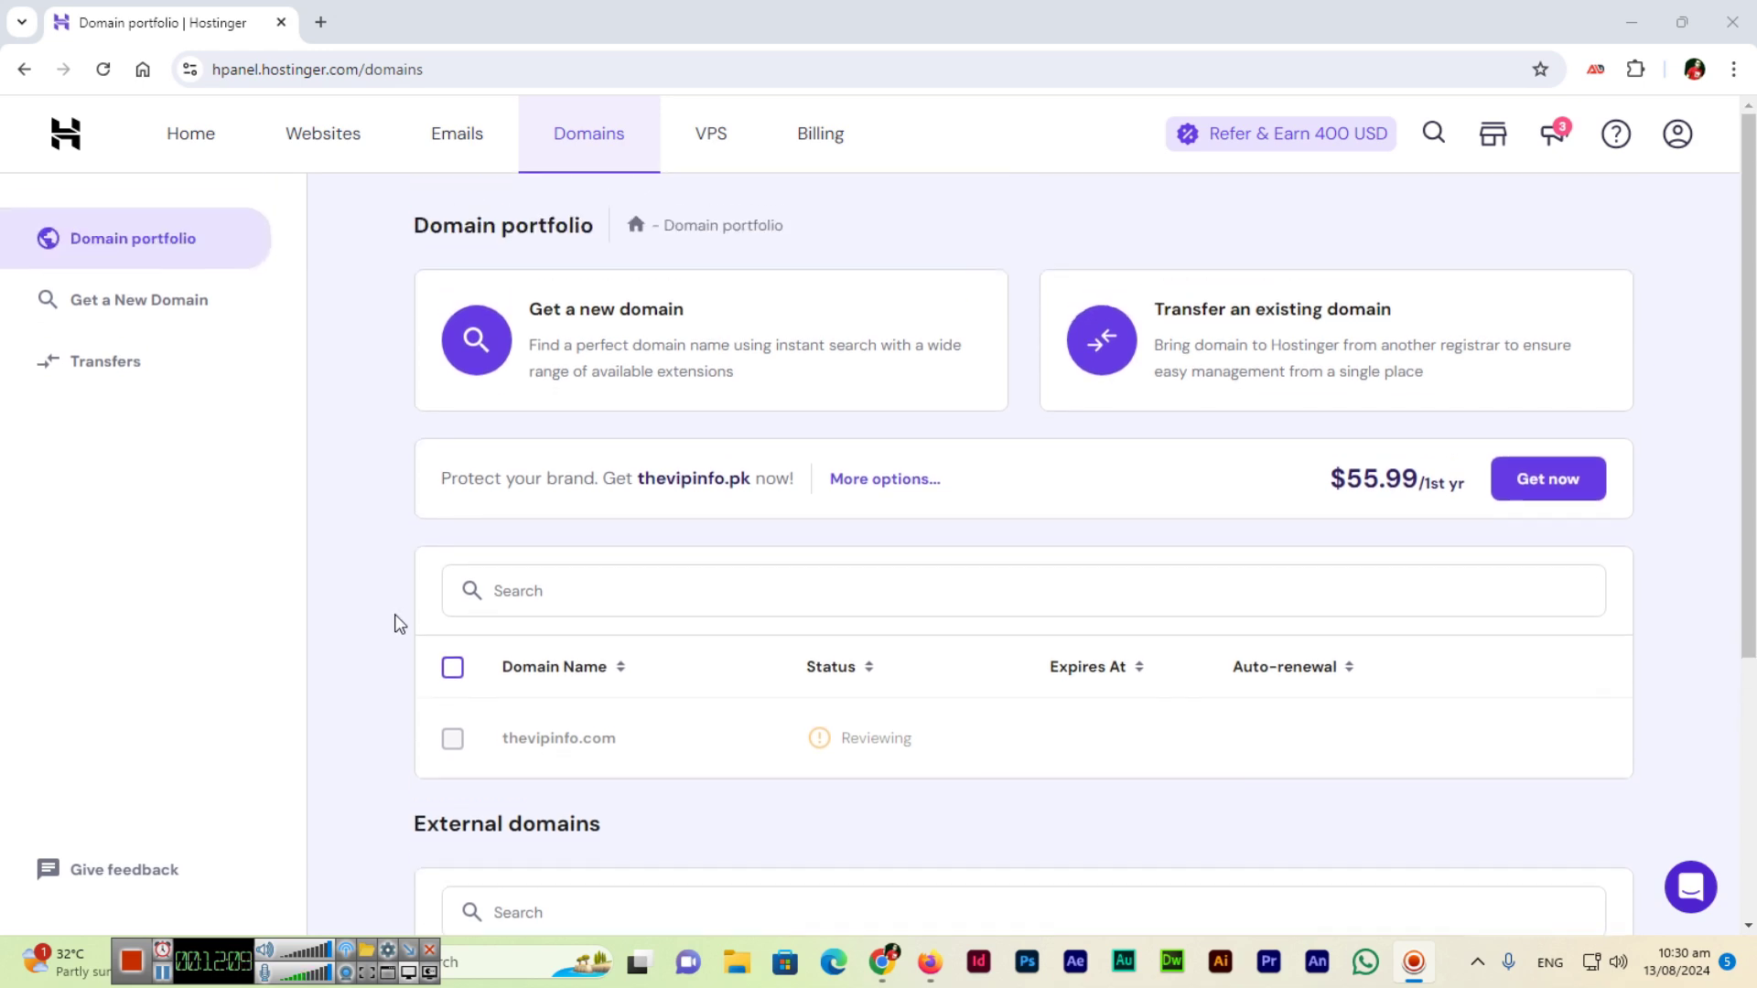